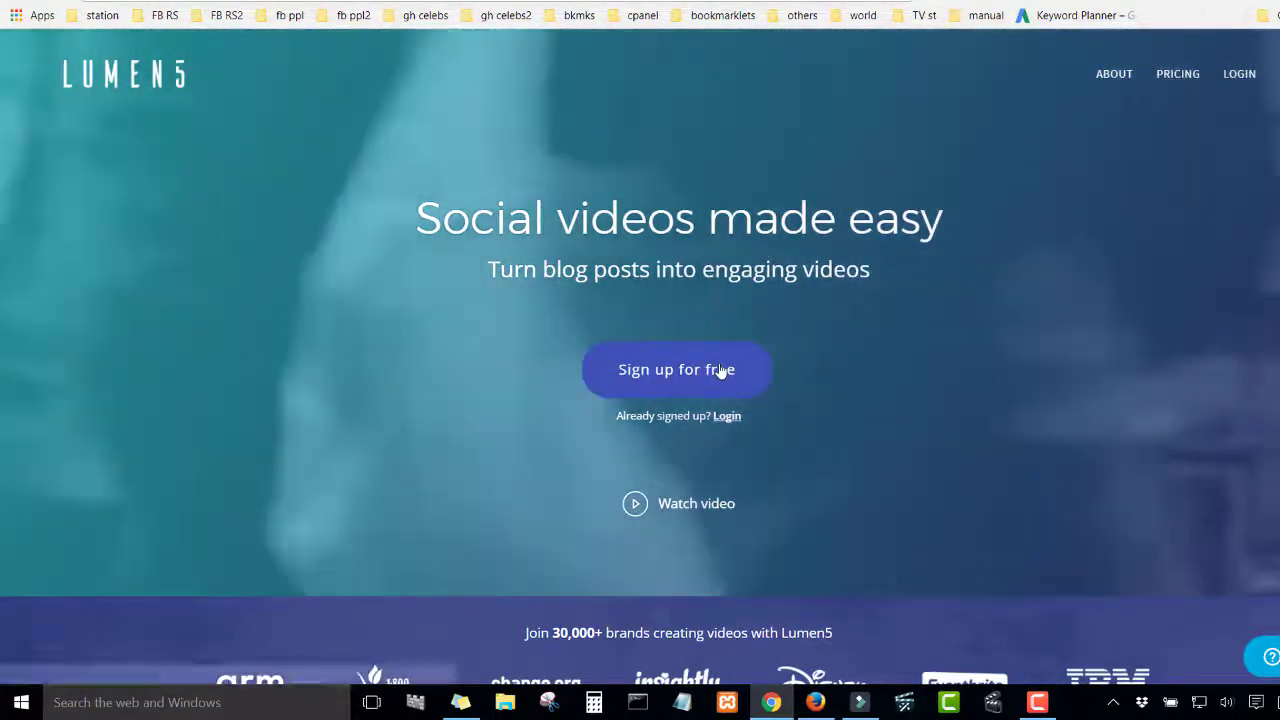
Step: Choose 'Sign up for free' on the Lumen5 homepage to bring up the account form
click(719, 370)
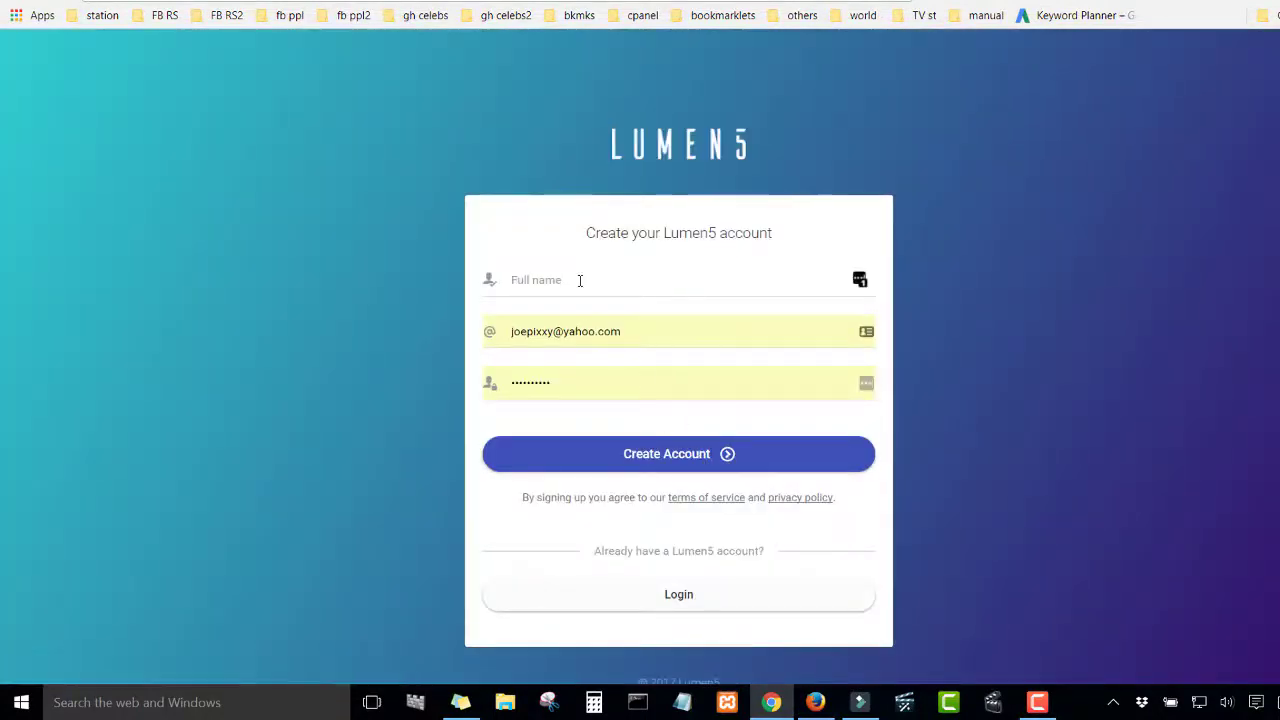
Step: Log in to the existing Lumen5 account and start creating a new video
click(686, 601)
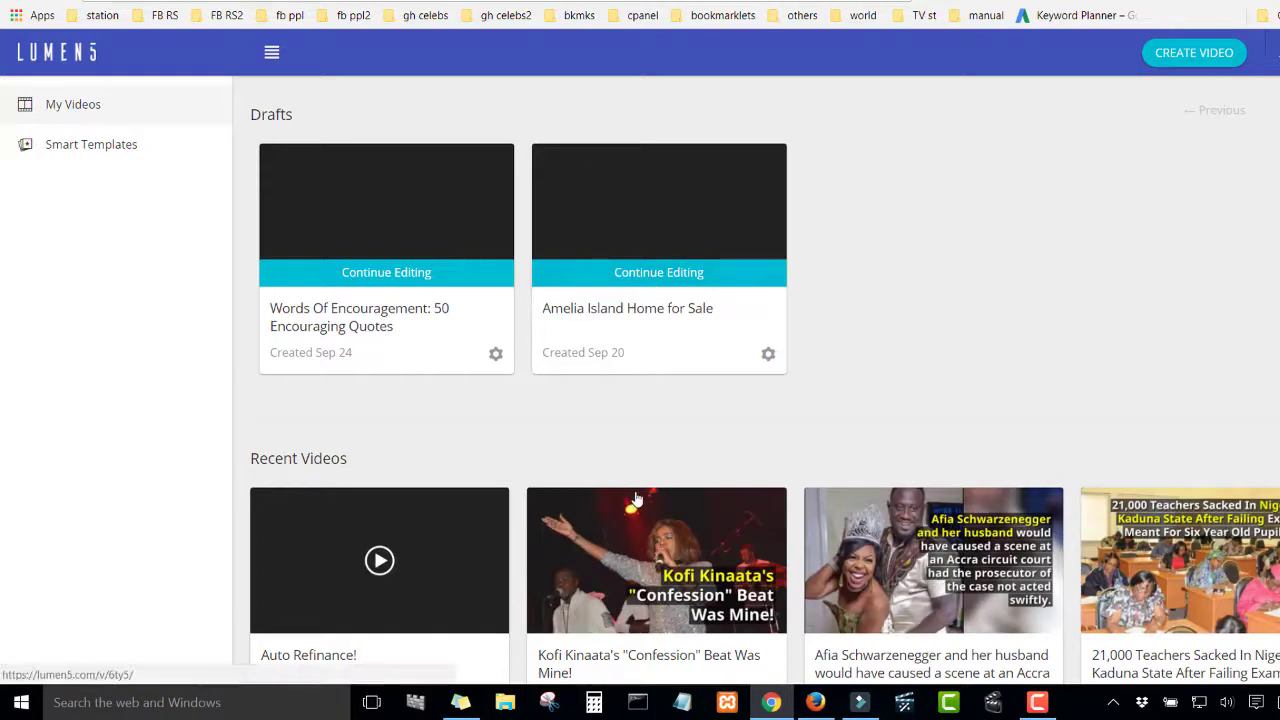
click(1219, 56)
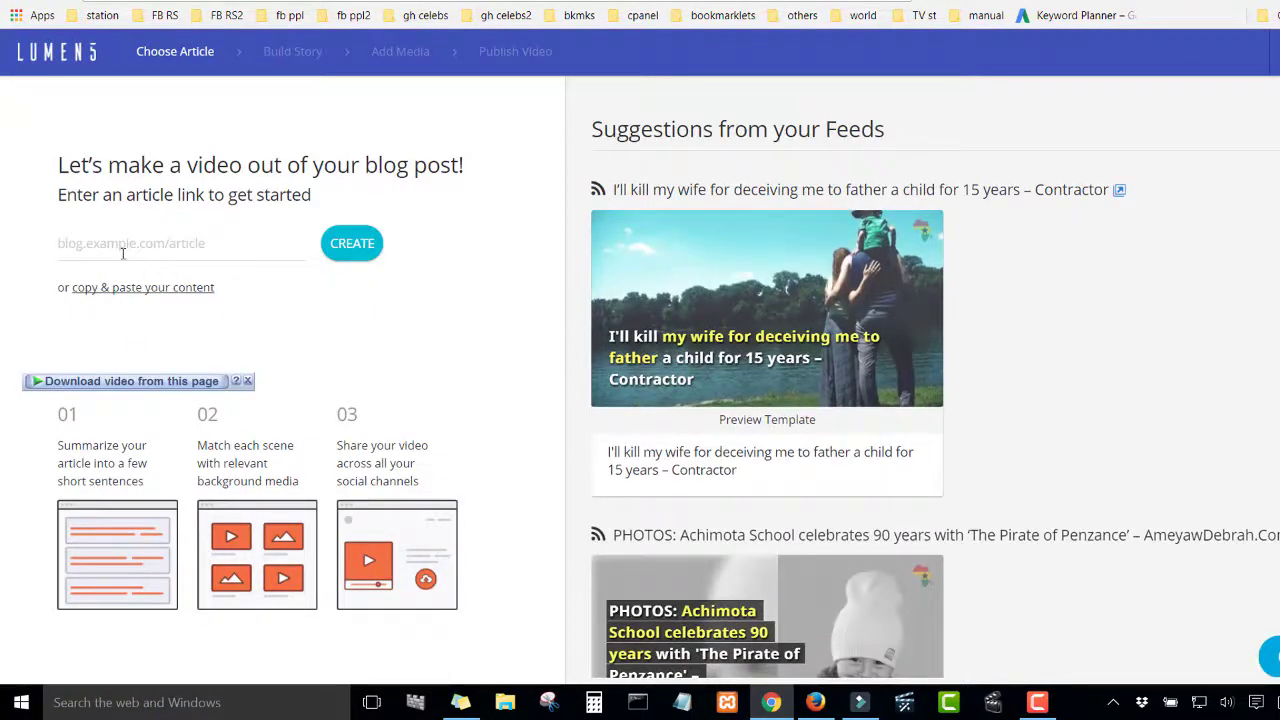
Step: Focus the article link field, then switch to the open SUCCESS.com mood-tips article tab
click(186, 243)
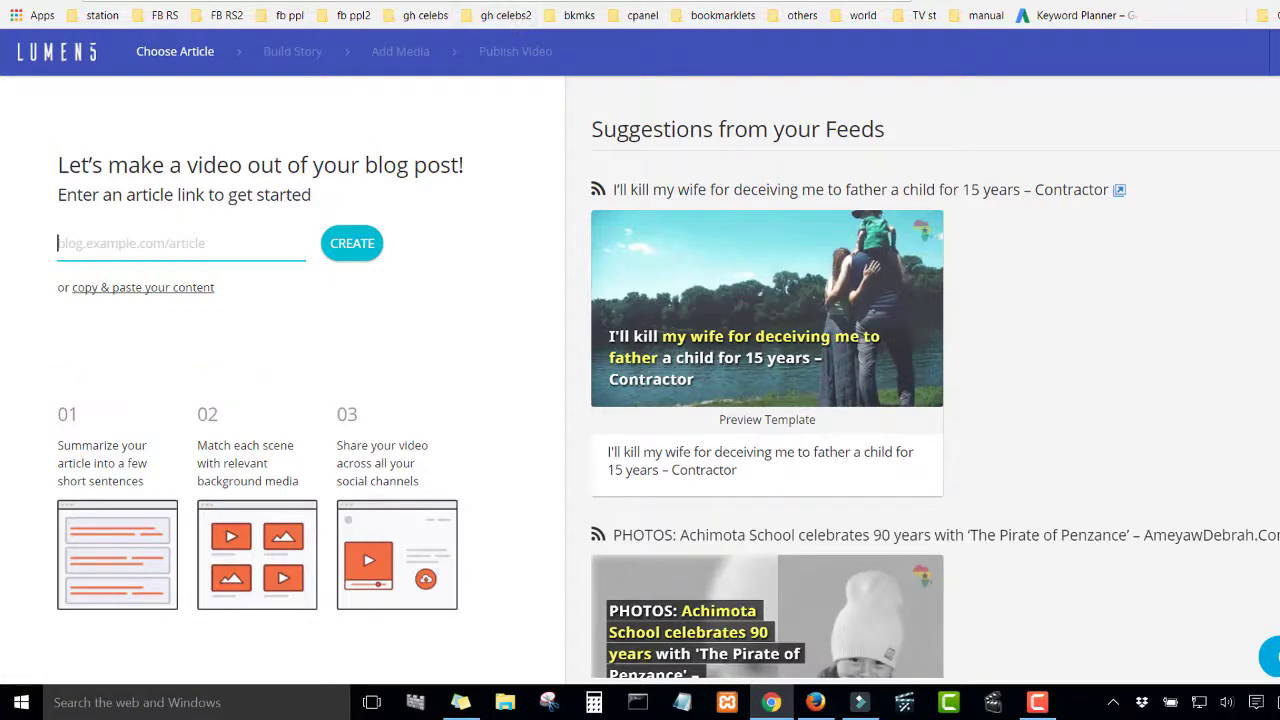
key(ctrl+Tab)
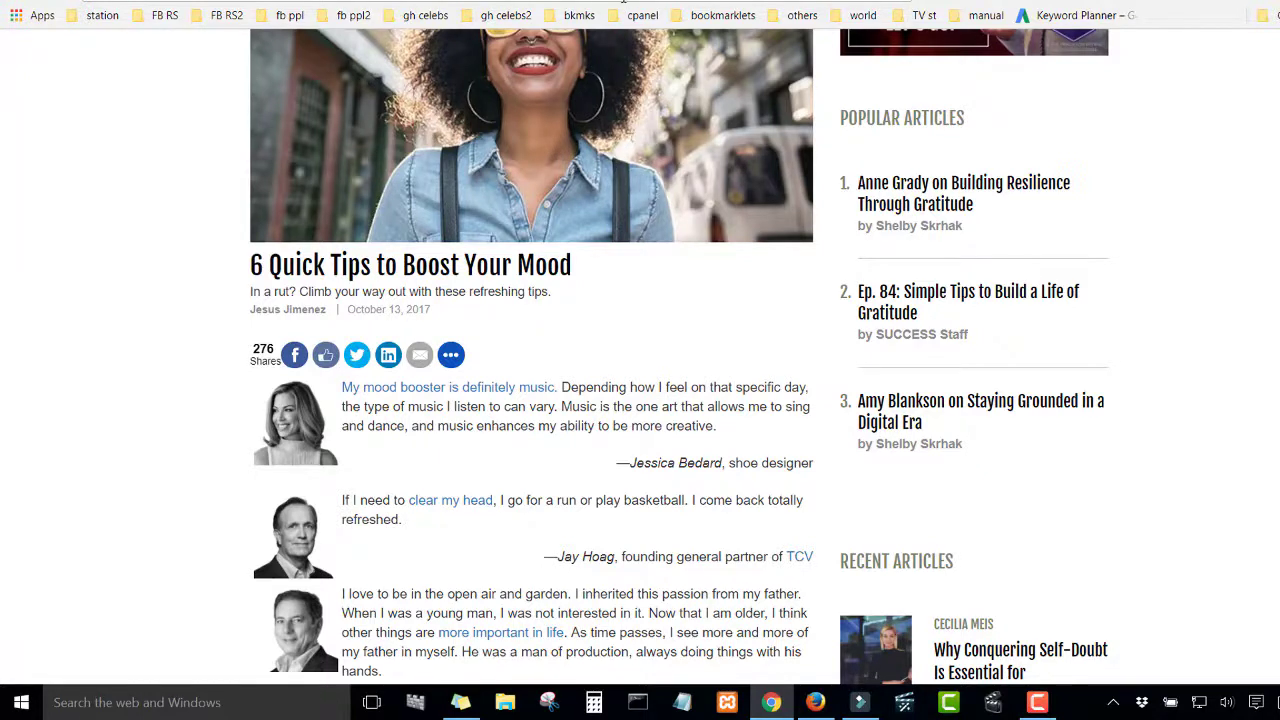
Step: Copy the mood-tips article's web address from the address bar and return to Lumen5
right_click(624, 2)
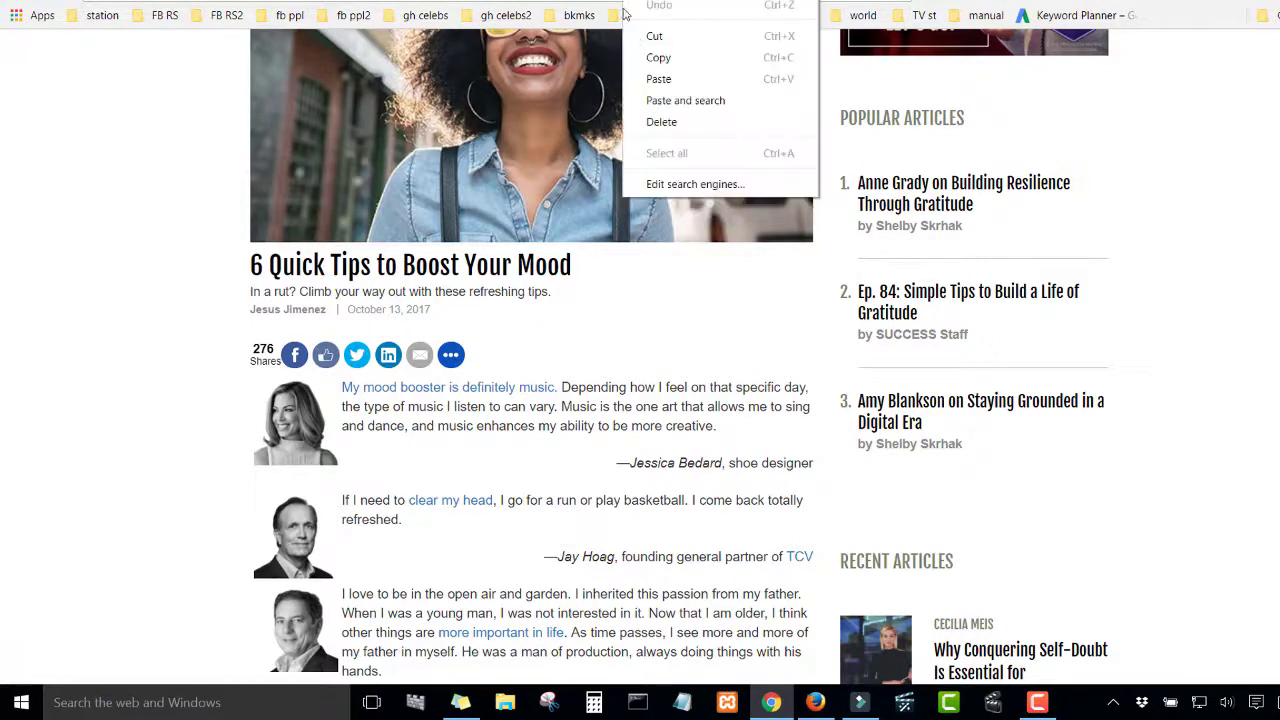
click(657, 58)
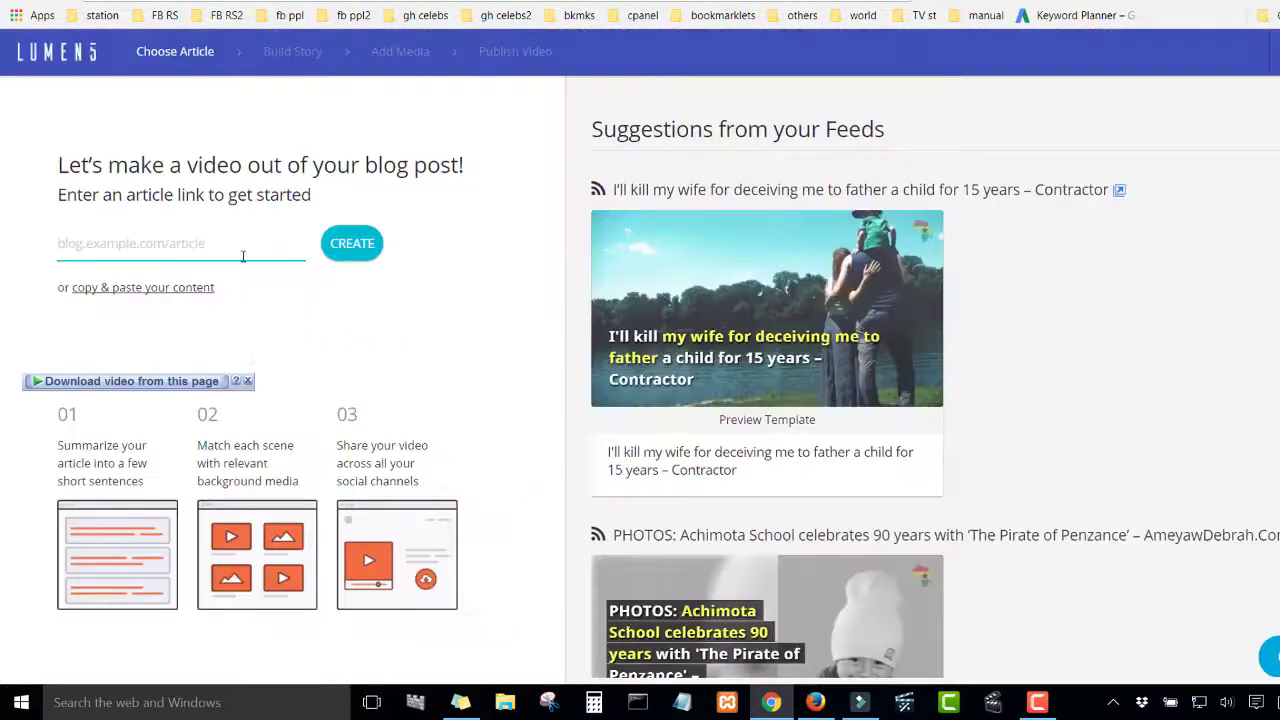
Step: Paste the article URL, create the video, and scroll through the imported article text
right_click(237, 246)
click(298, 350)
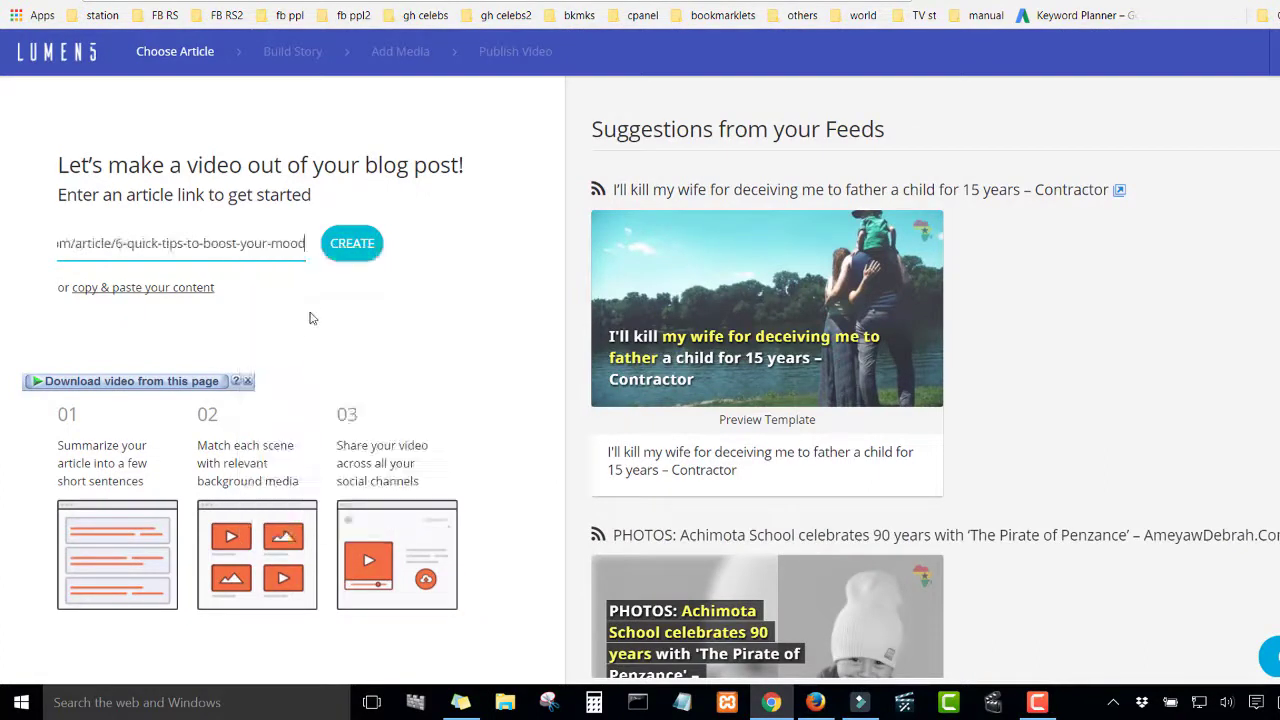
click(345, 250)
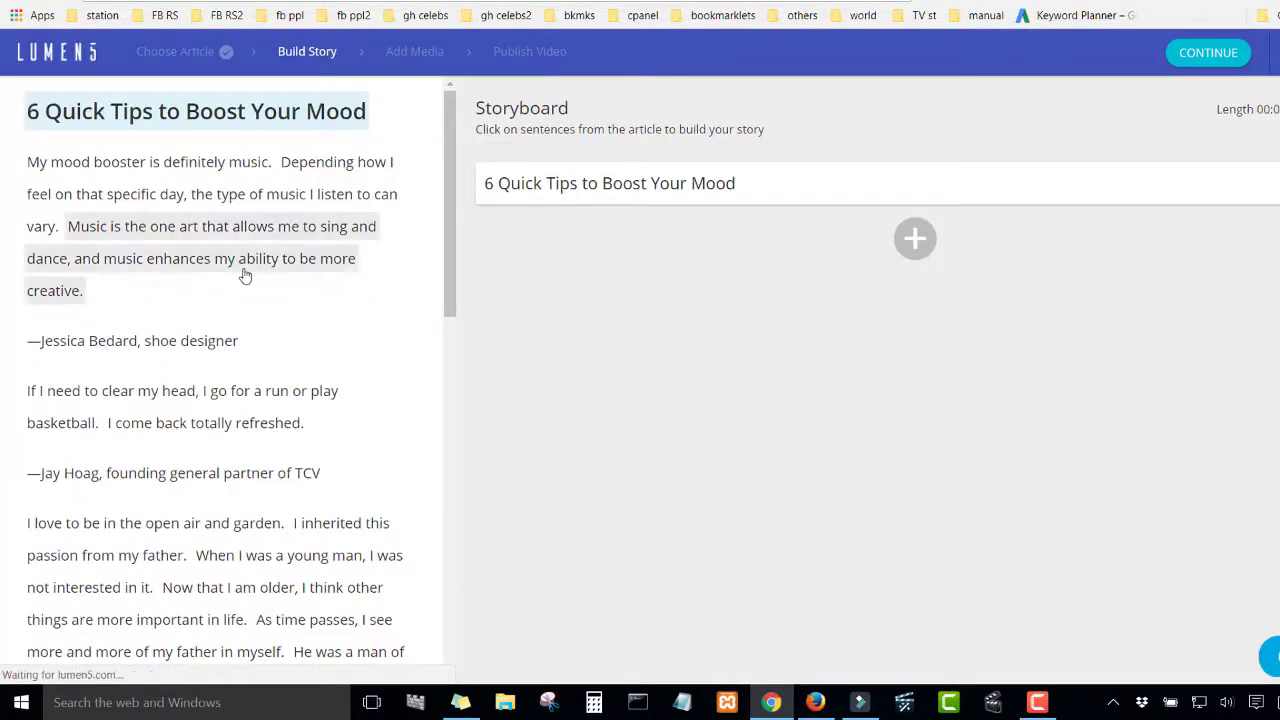
scroll(243, 275, down, 7)
scroll(253, 184, down, 2)
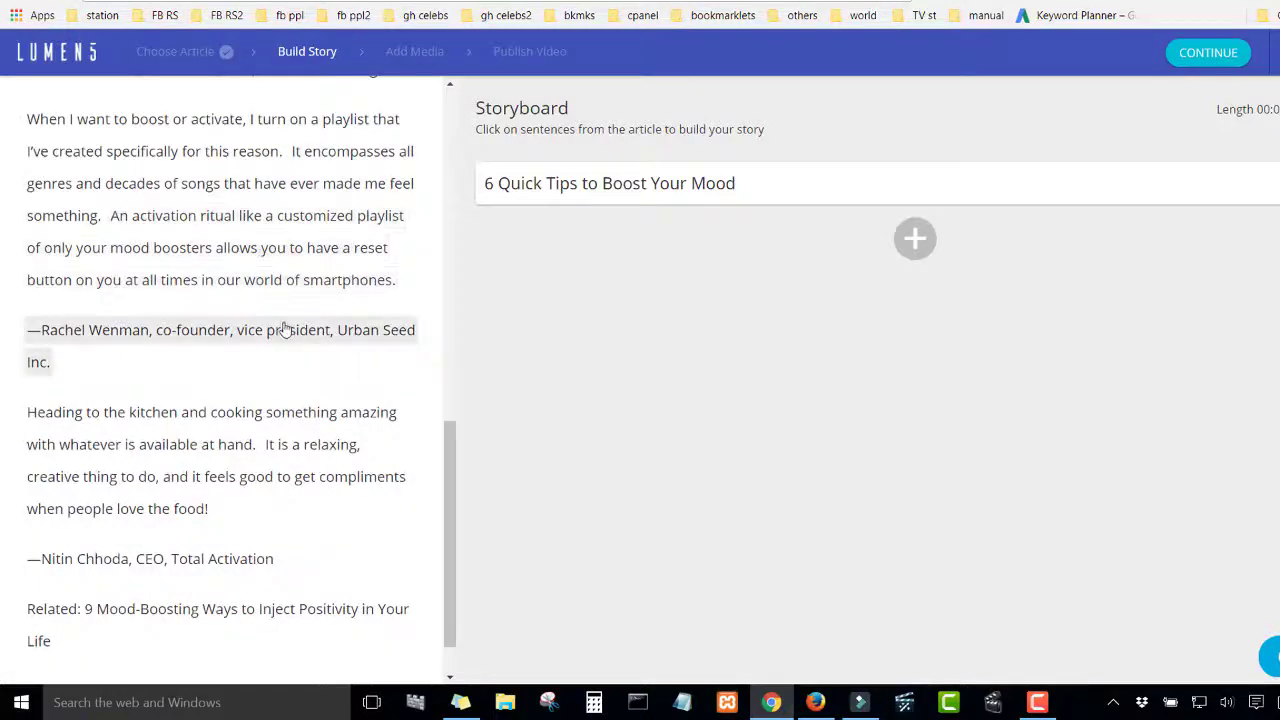
scroll(283, 328, down, 1)
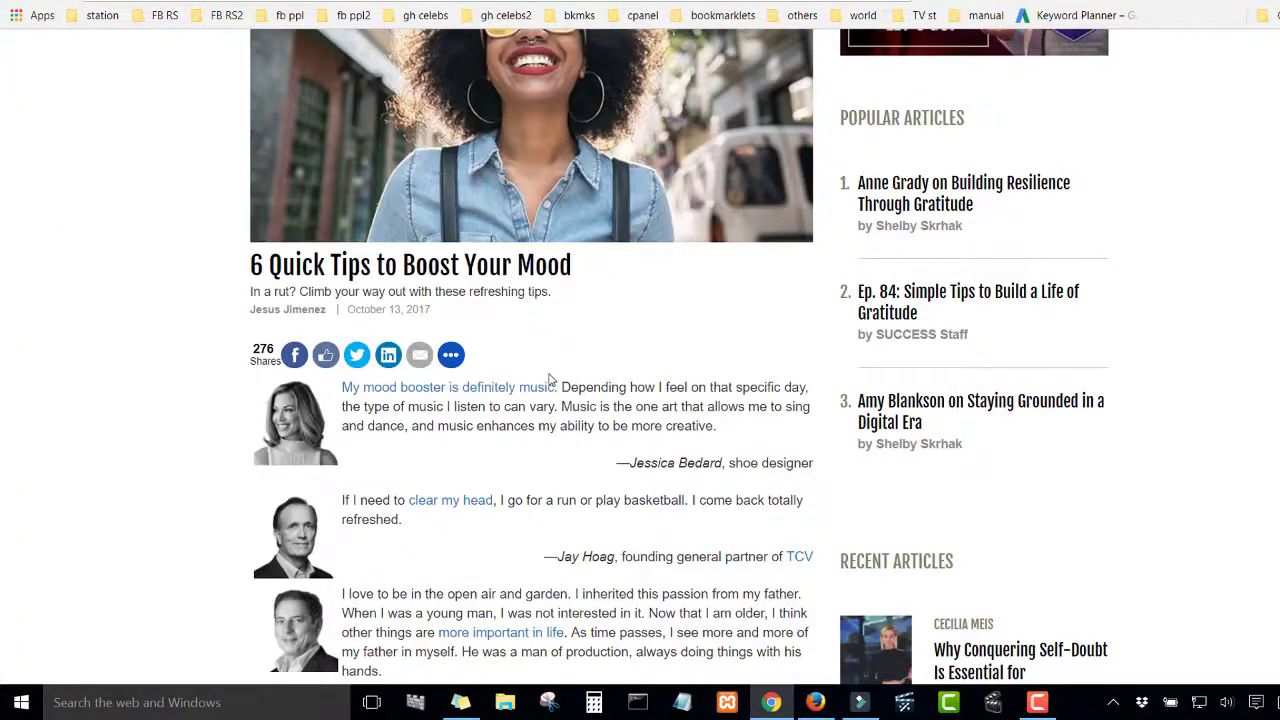
scroll(548, 381, down, 5)
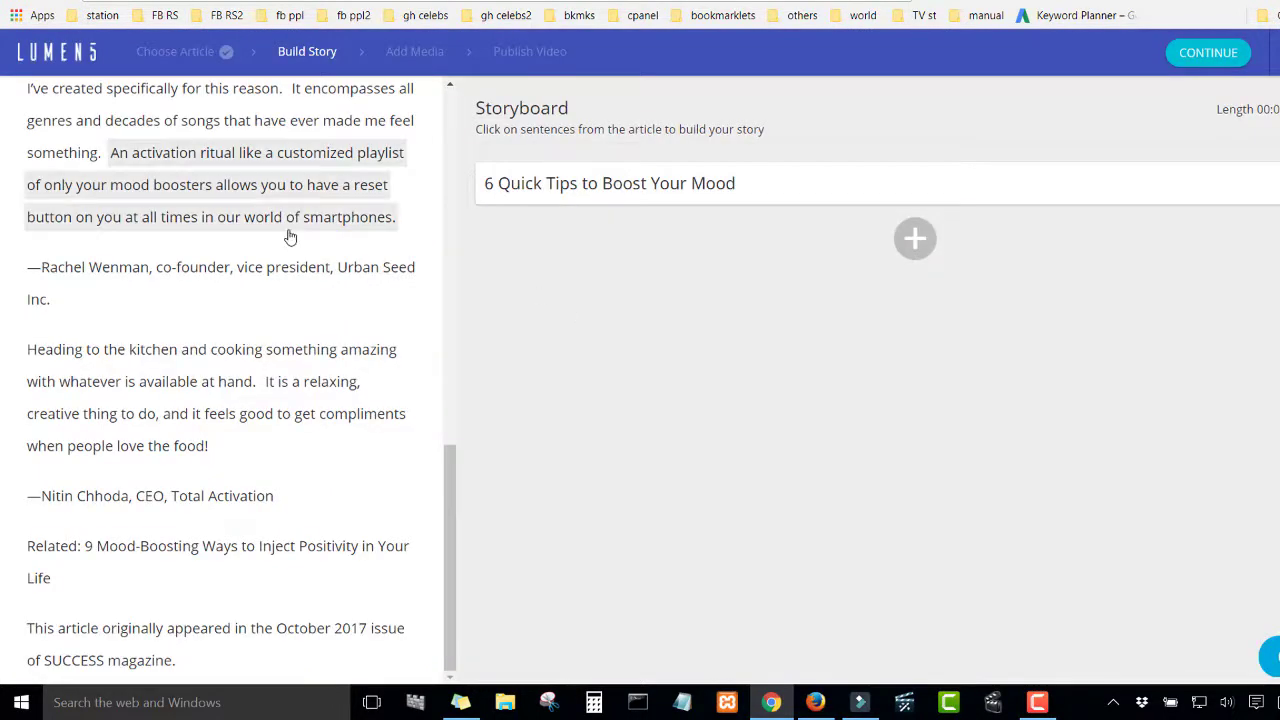
scroll(286, 232, up, 10)
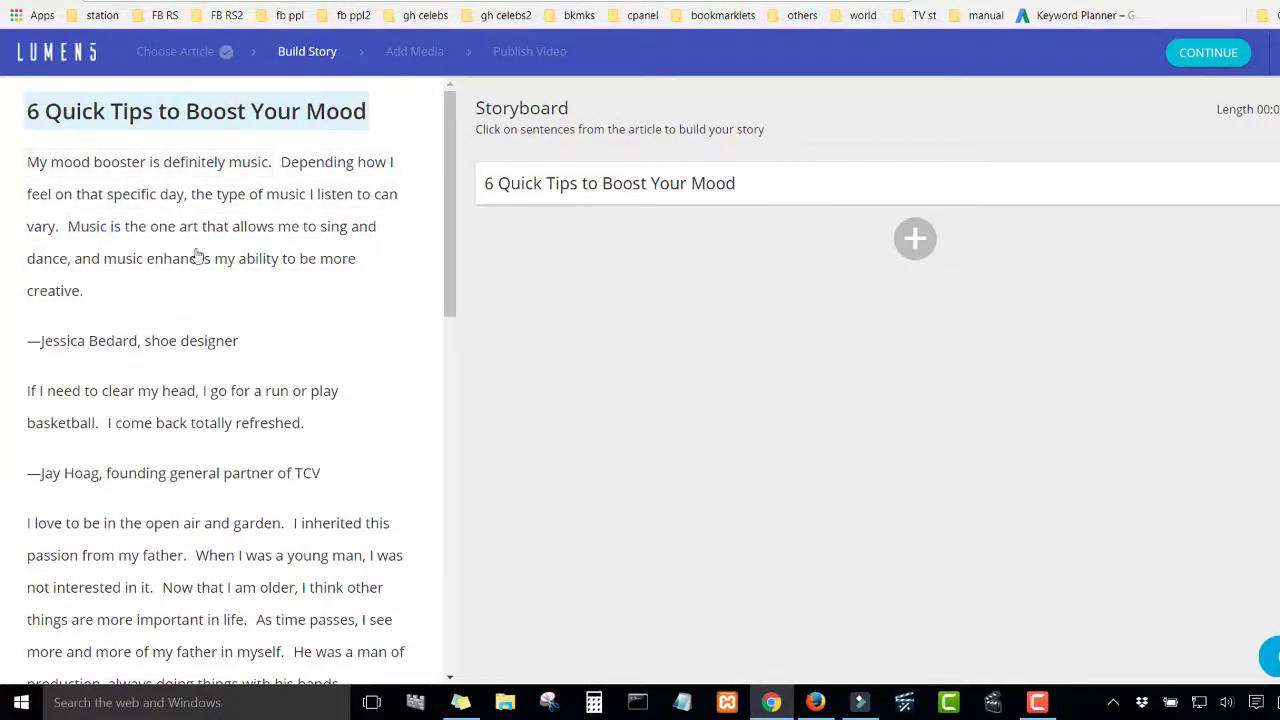
Step: Add the mood-booster, music-quote, clear-my-head and refreshed sentences with their credit lines as cards
click(161, 173)
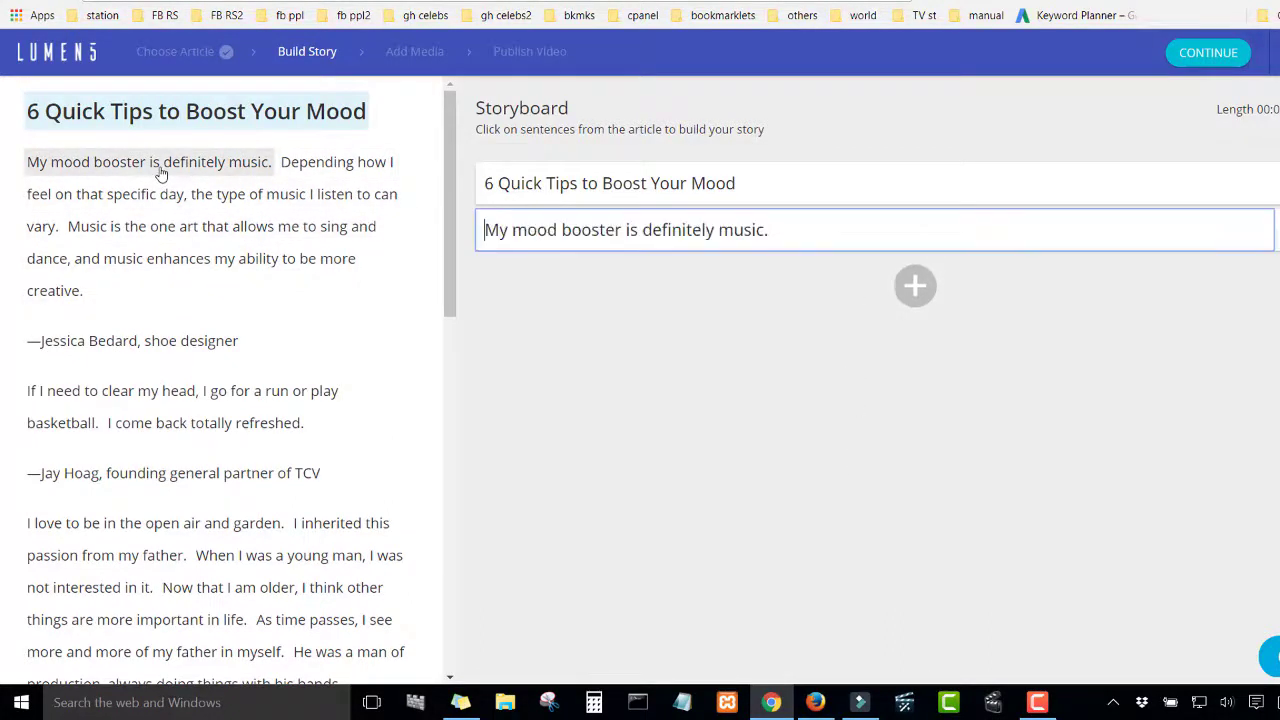
click(307, 166)
click(295, 227)
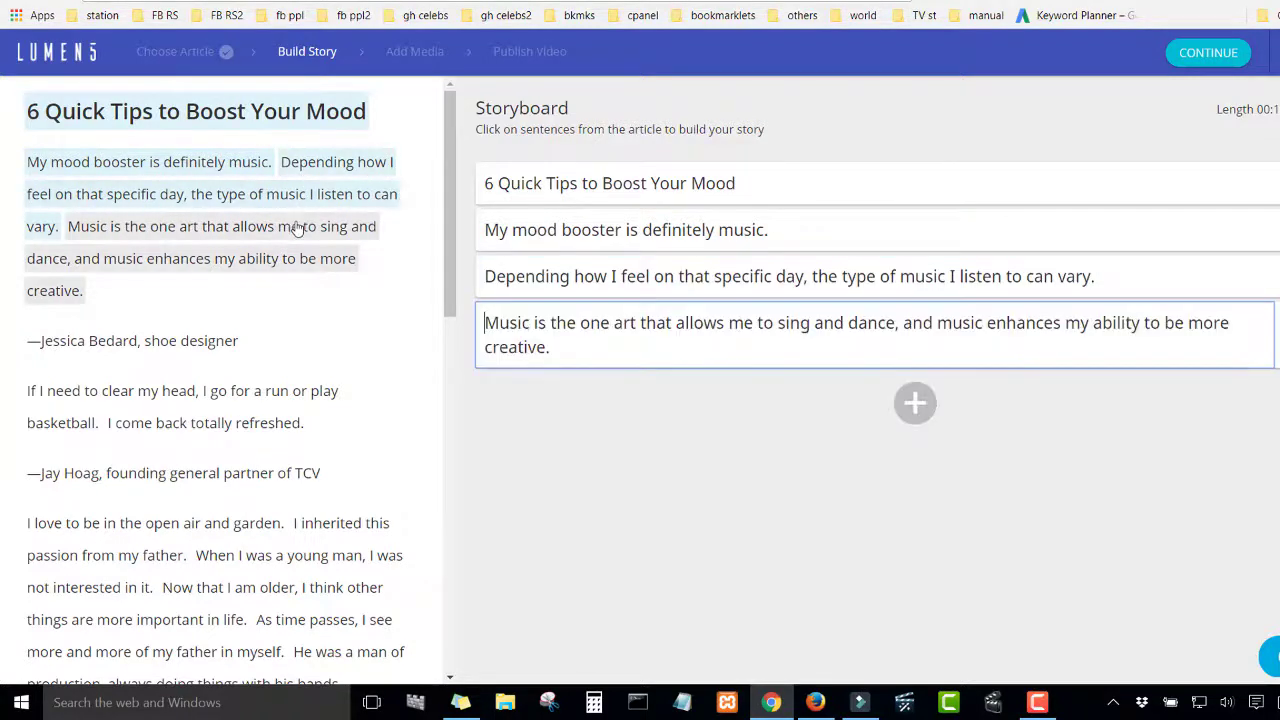
click(176, 341)
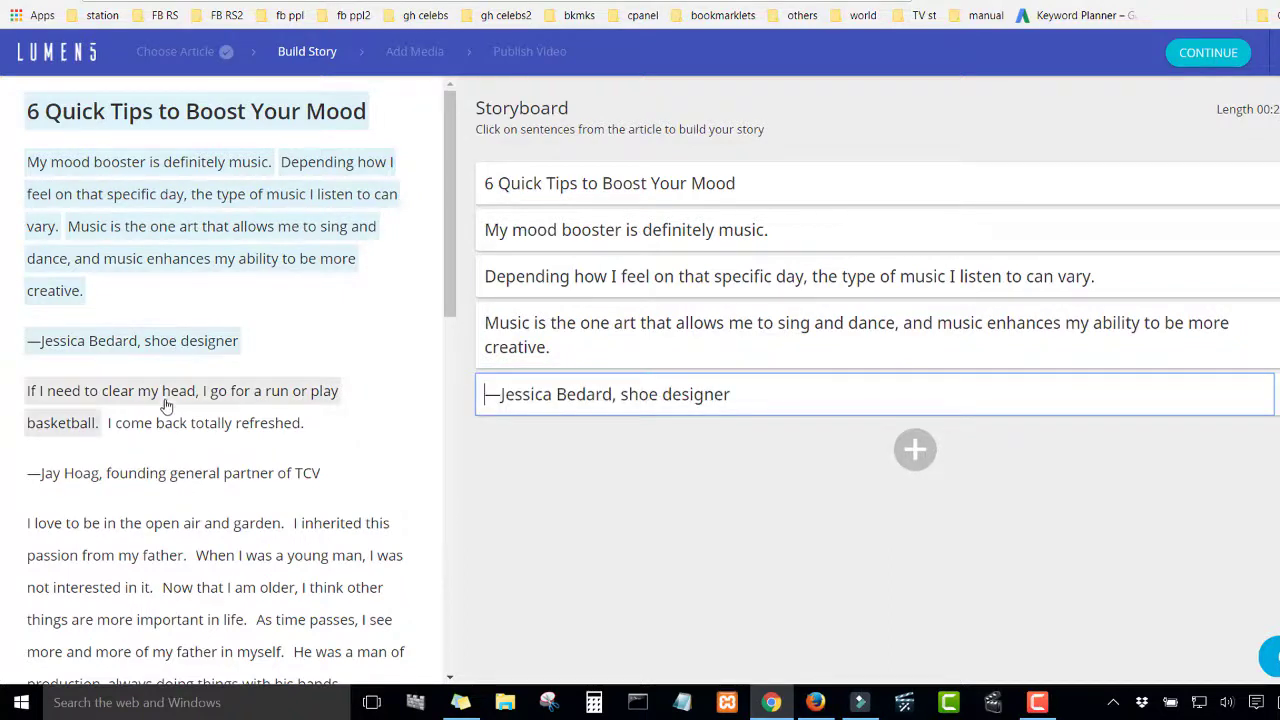
click(167, 401)
click(183, 428)
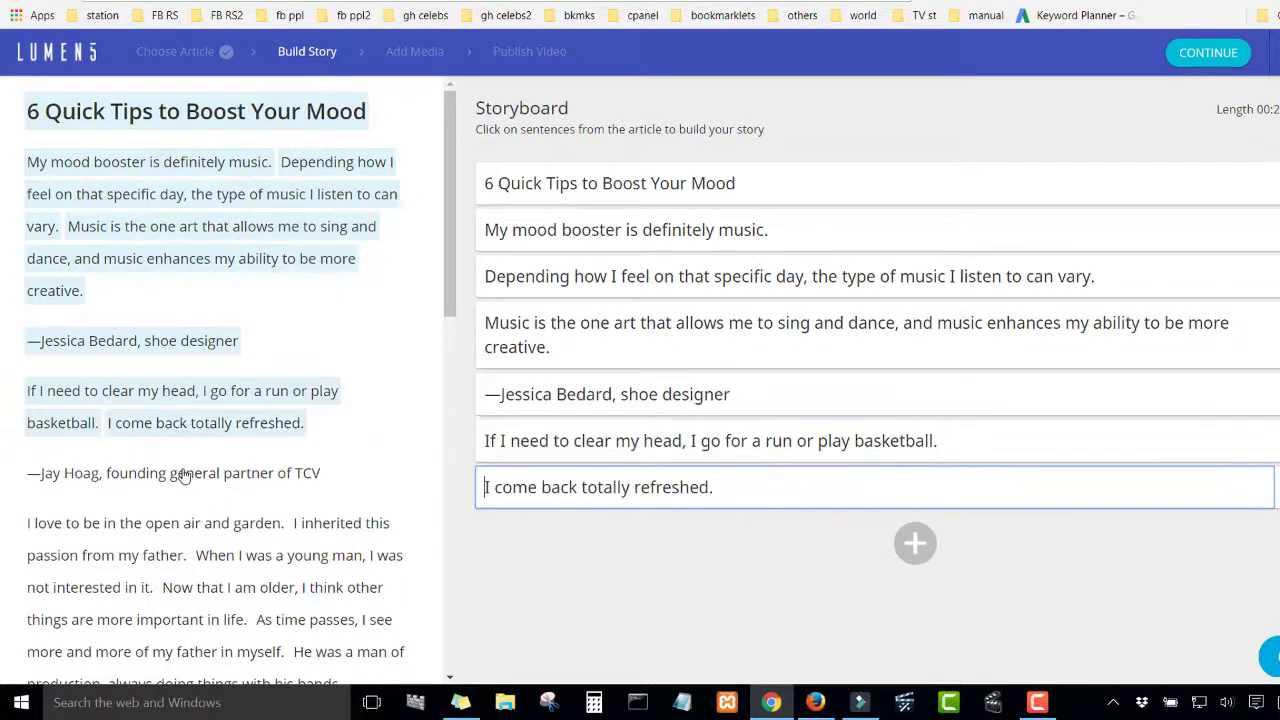
click(182, 477)
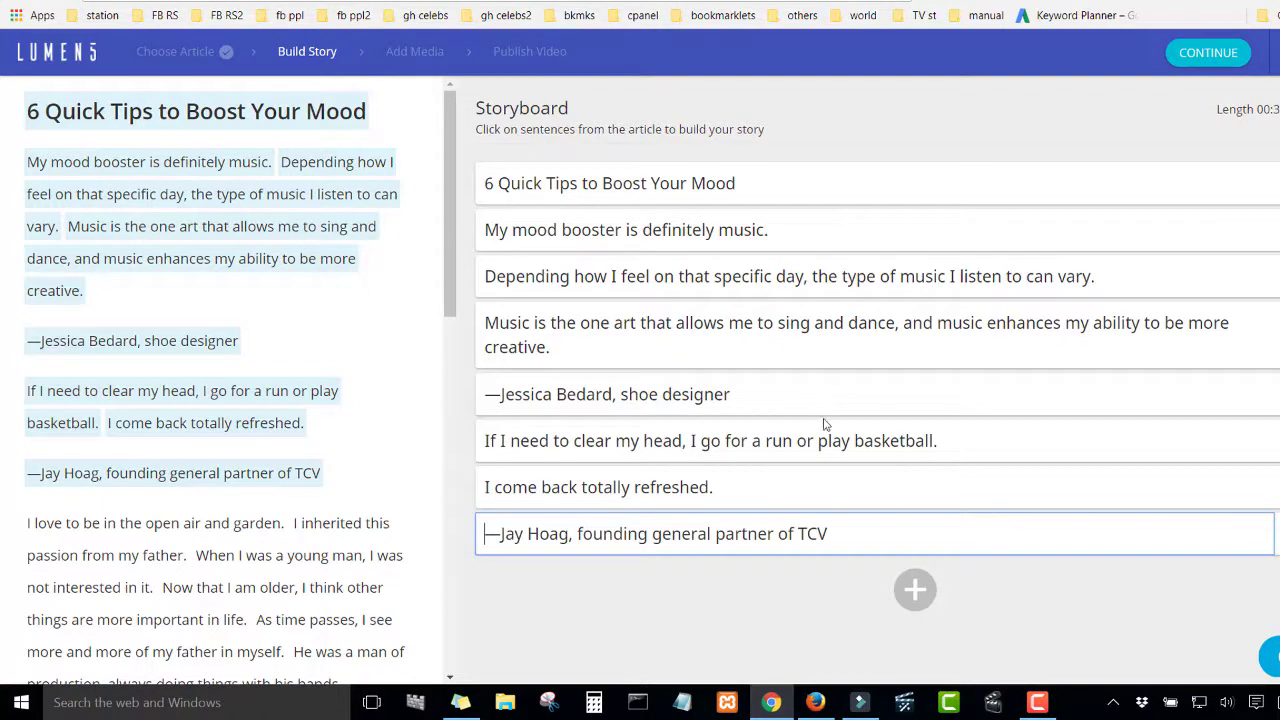
Step: Add the garden-passion passage, from 'open air' through 'man of production', plus its credit line
click(129, 537)
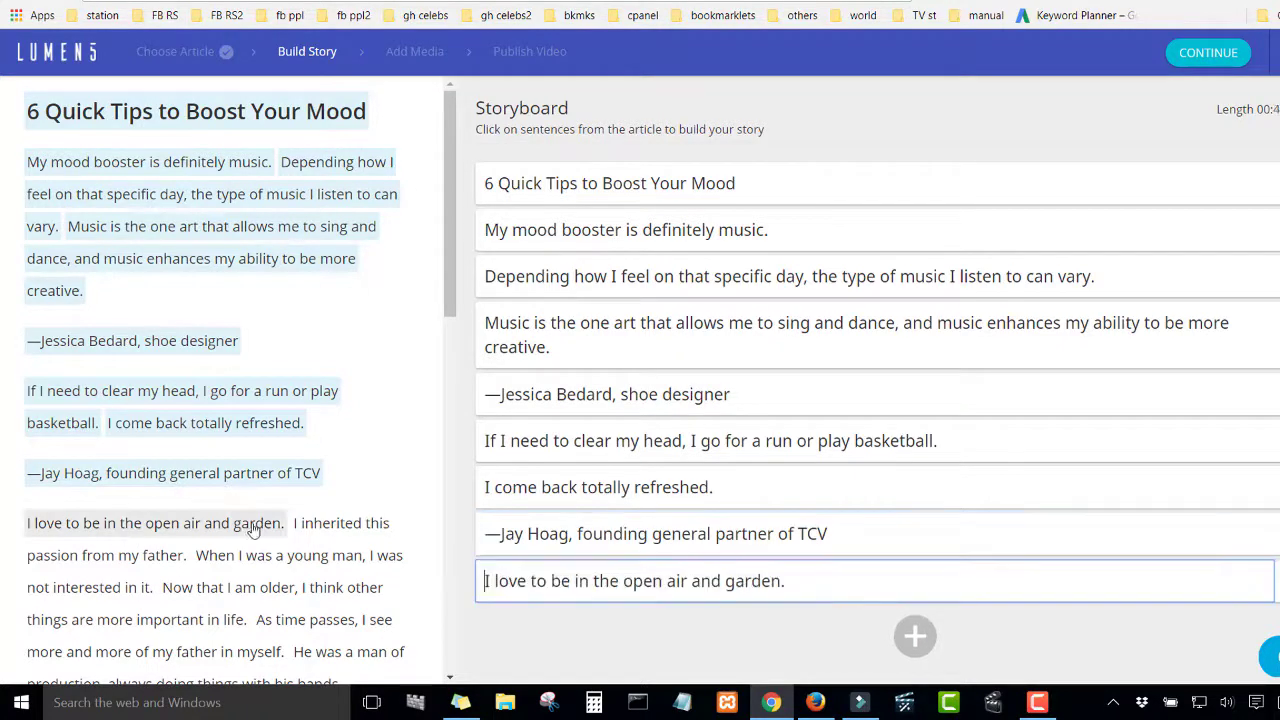
click(318, 527)
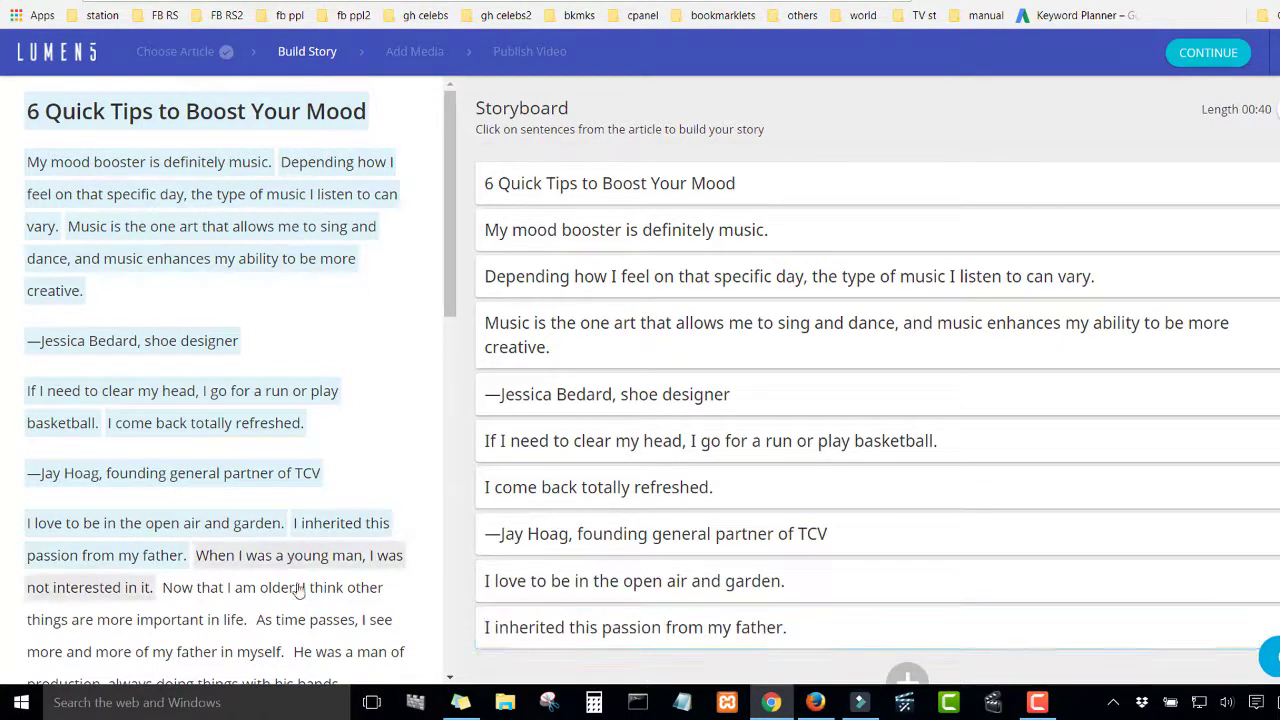
click(294, 558)
click(306, 590)
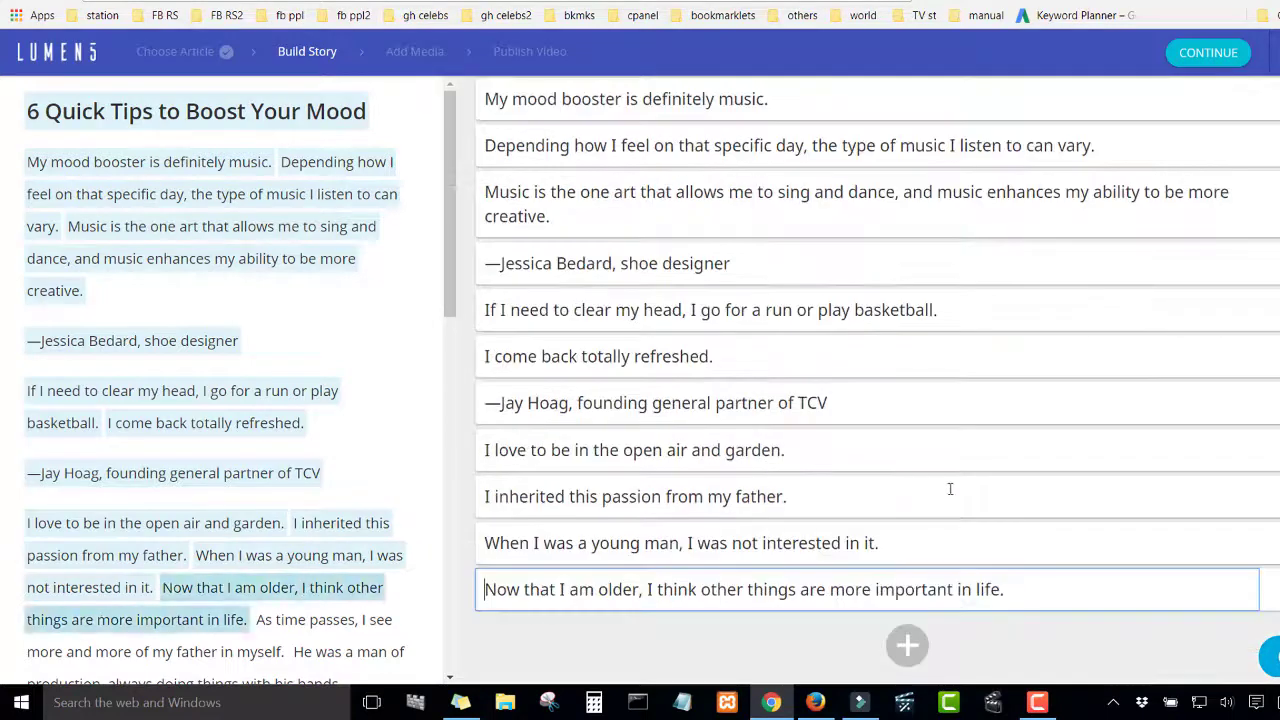
click(358, 619)
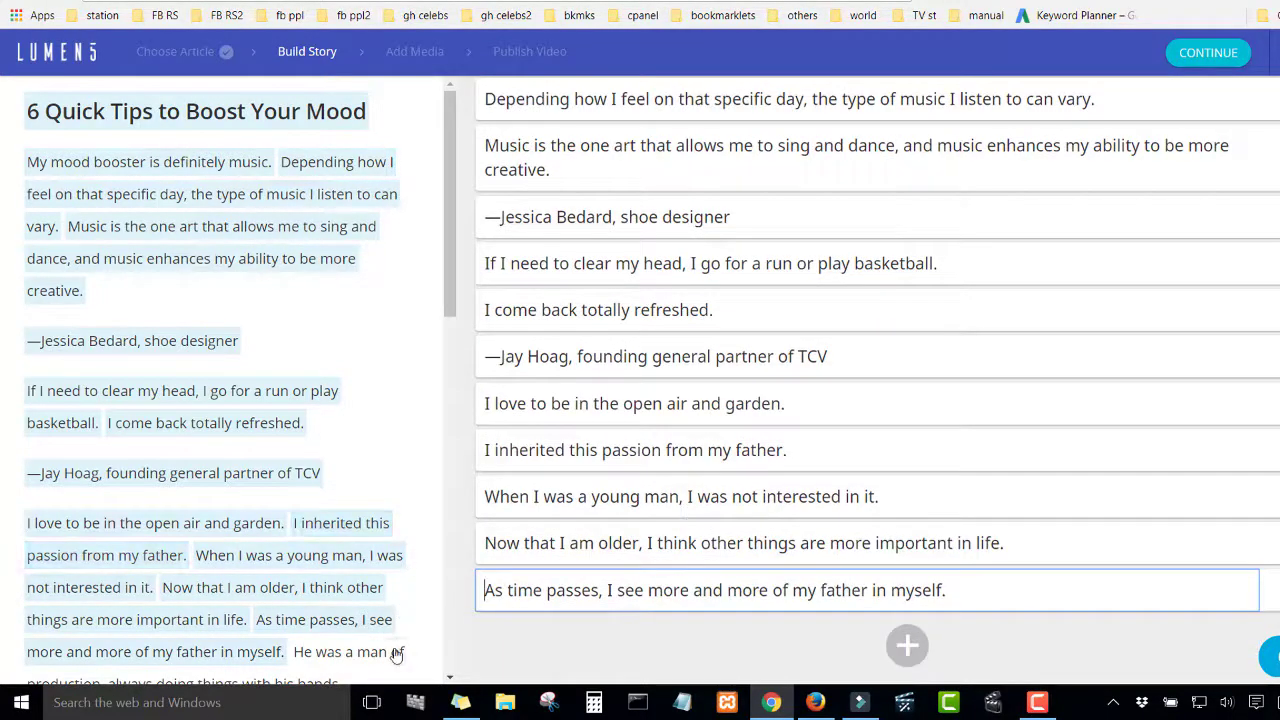
click(394, 650)
scroll(420, 405, down, 4)
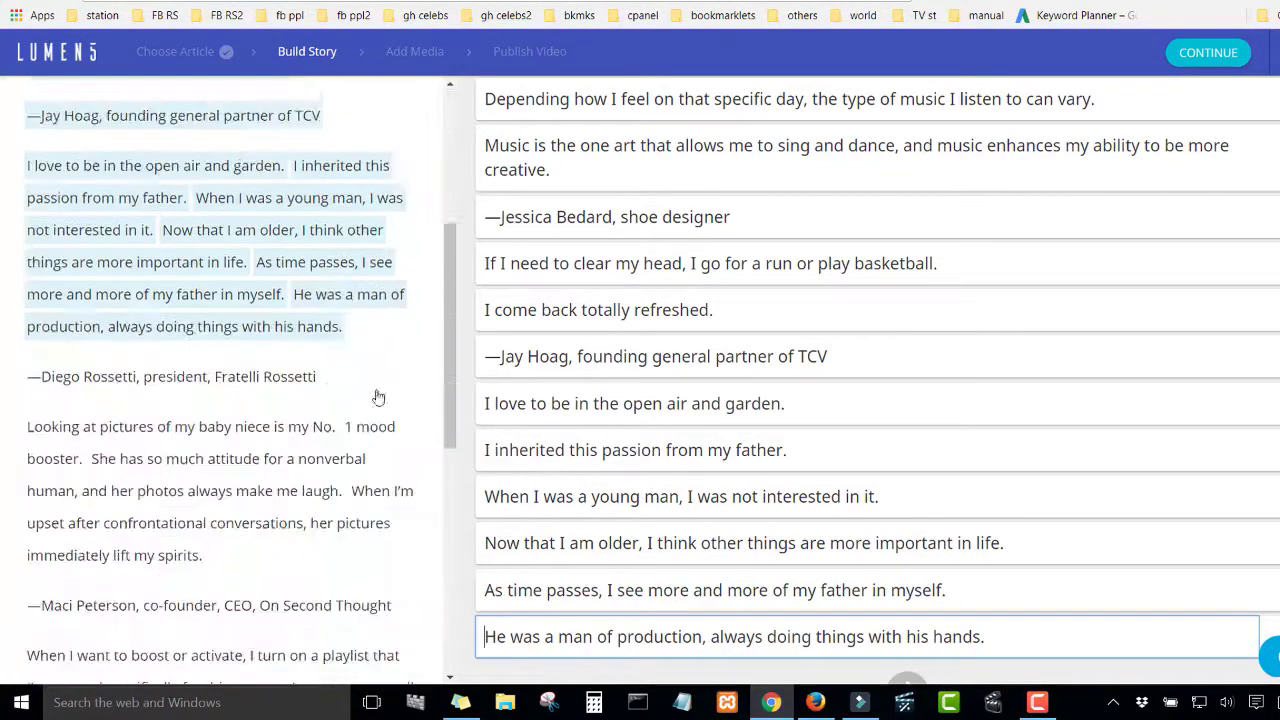
click(273, 386)
Step: Add the baby-niece and 'She has so much attitude' sentences to the storyboard
scroll(782, 410, down, 1)
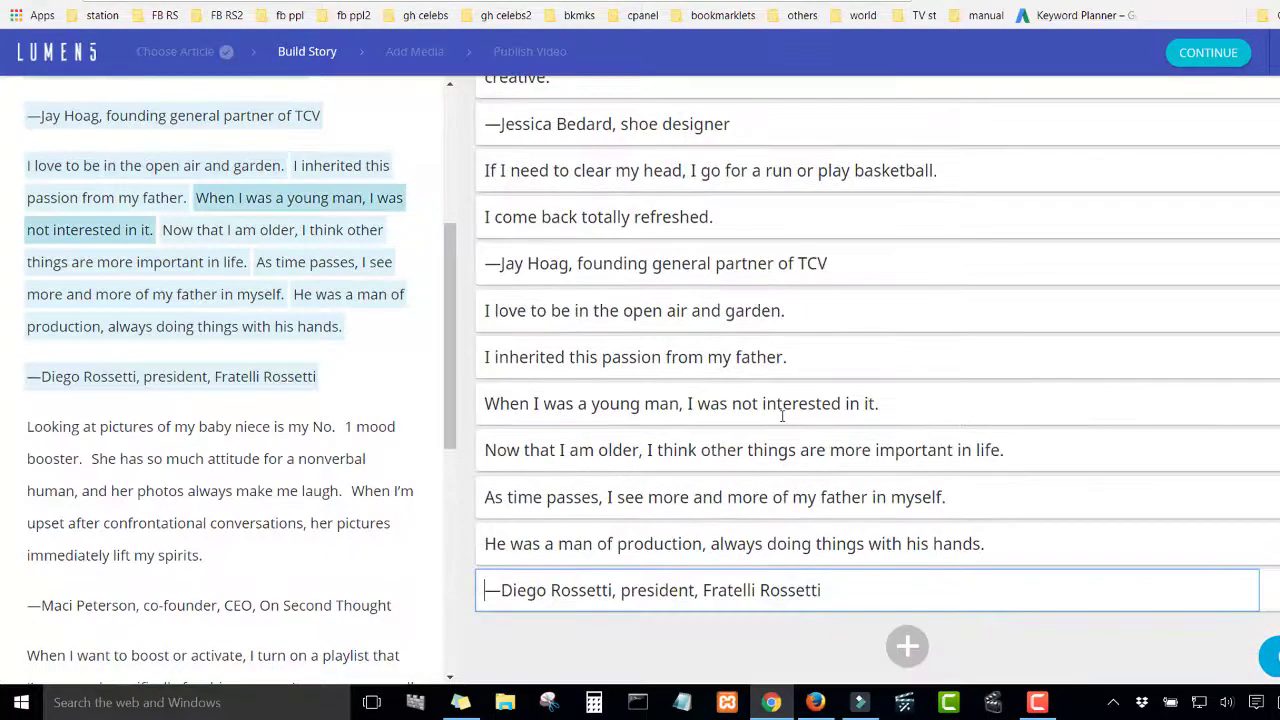
scroll(328, 389, down, 6)
scroll(328, 389, up, 3)
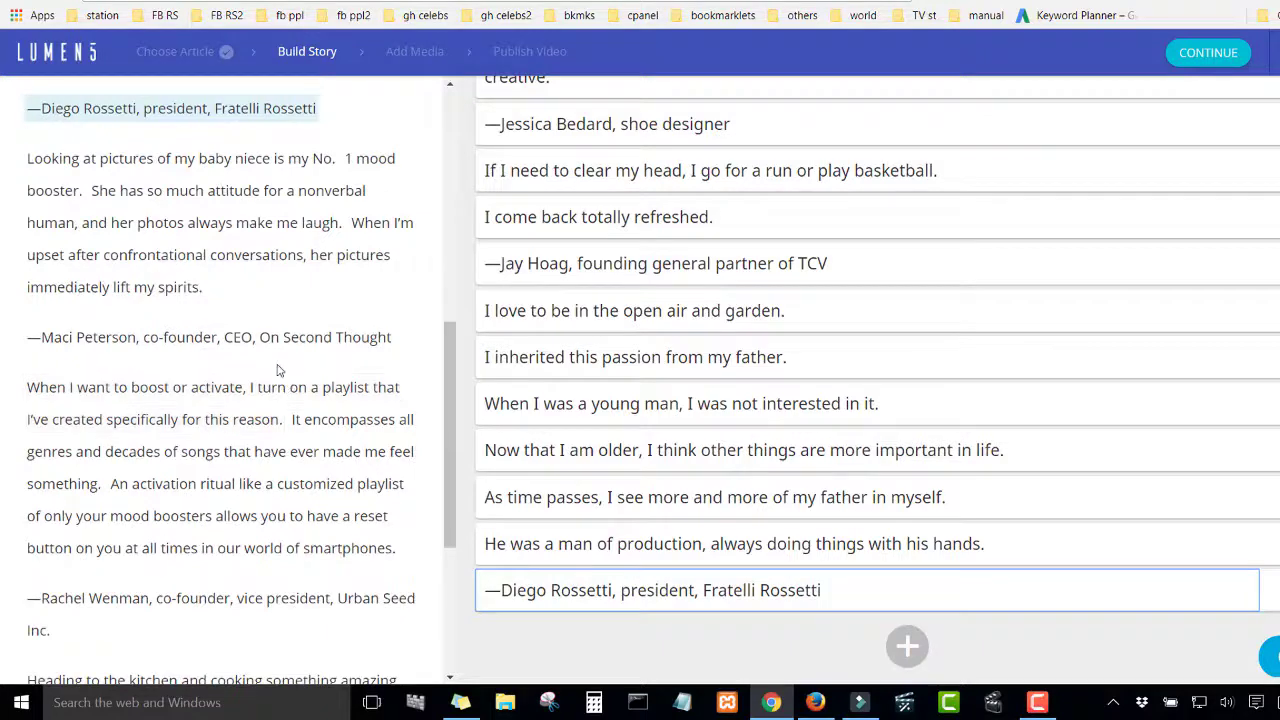
scroll(277, 371, up, 1)
click(215, 250)
click(223, 288)
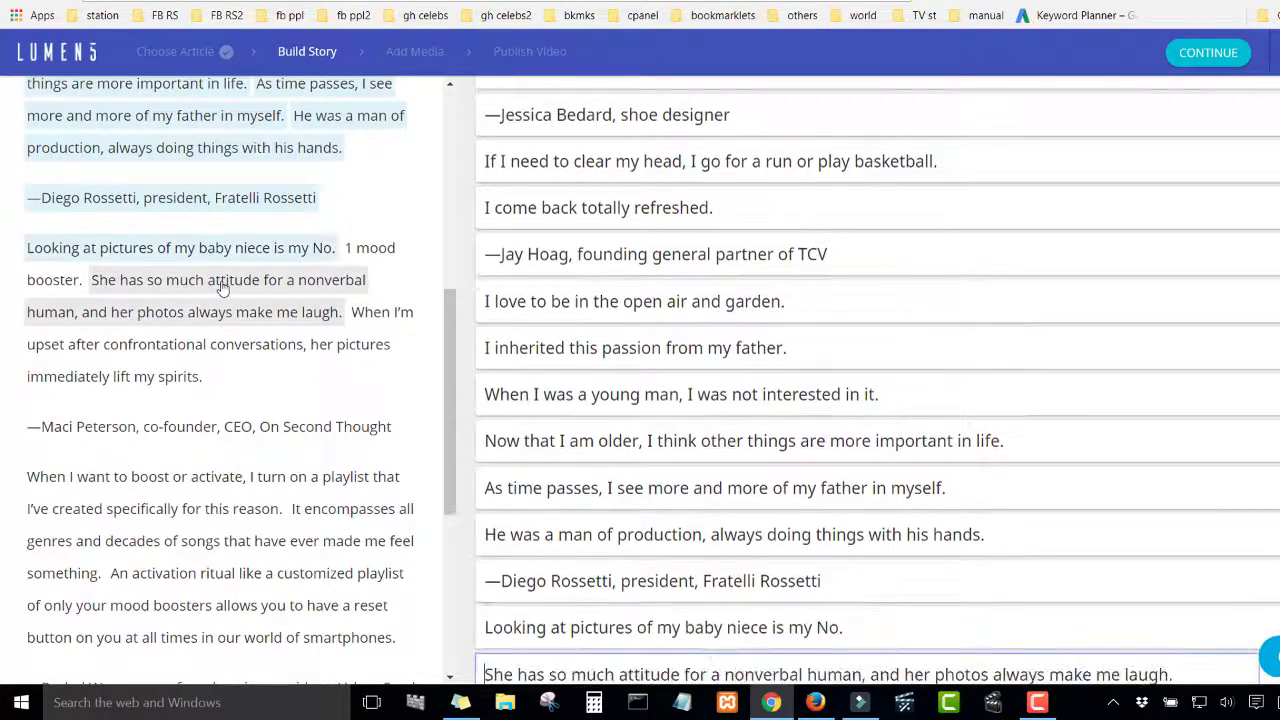
Step: Remove the last two cards, including the 'Looking at pictures' card, from the storyboard
scroll(1054, 563, down, 1)
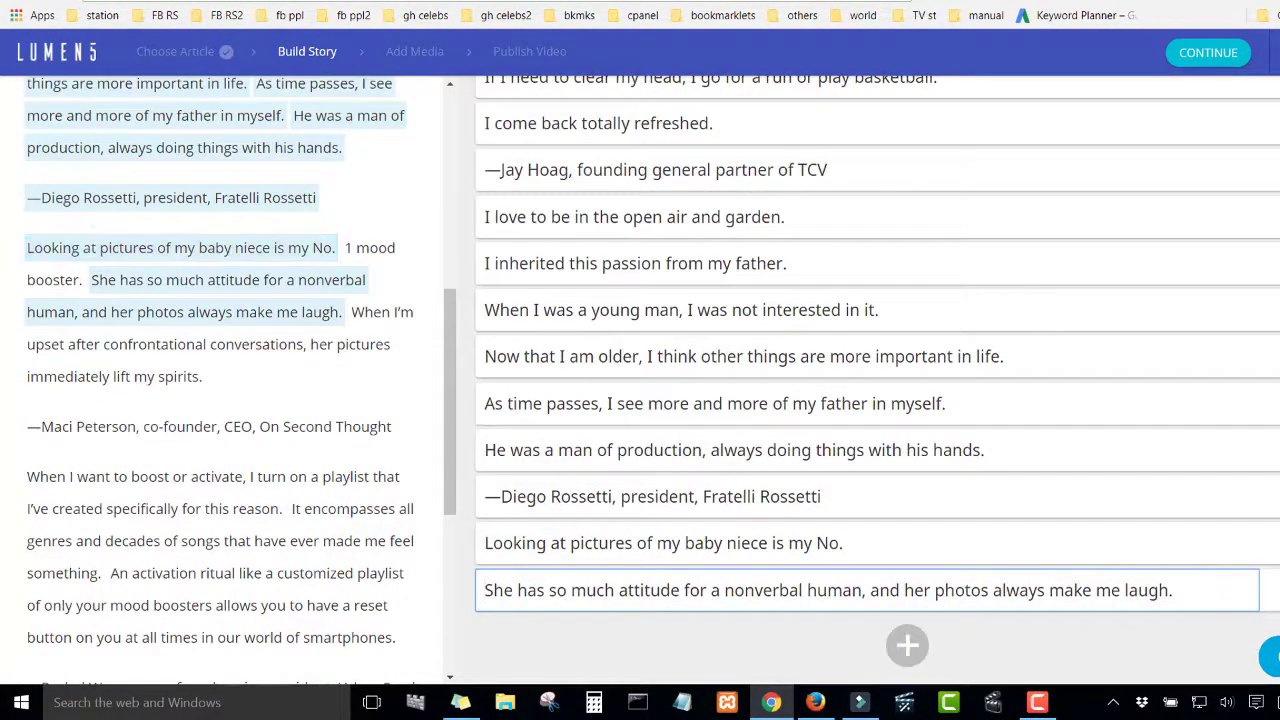
click(1272, 597)
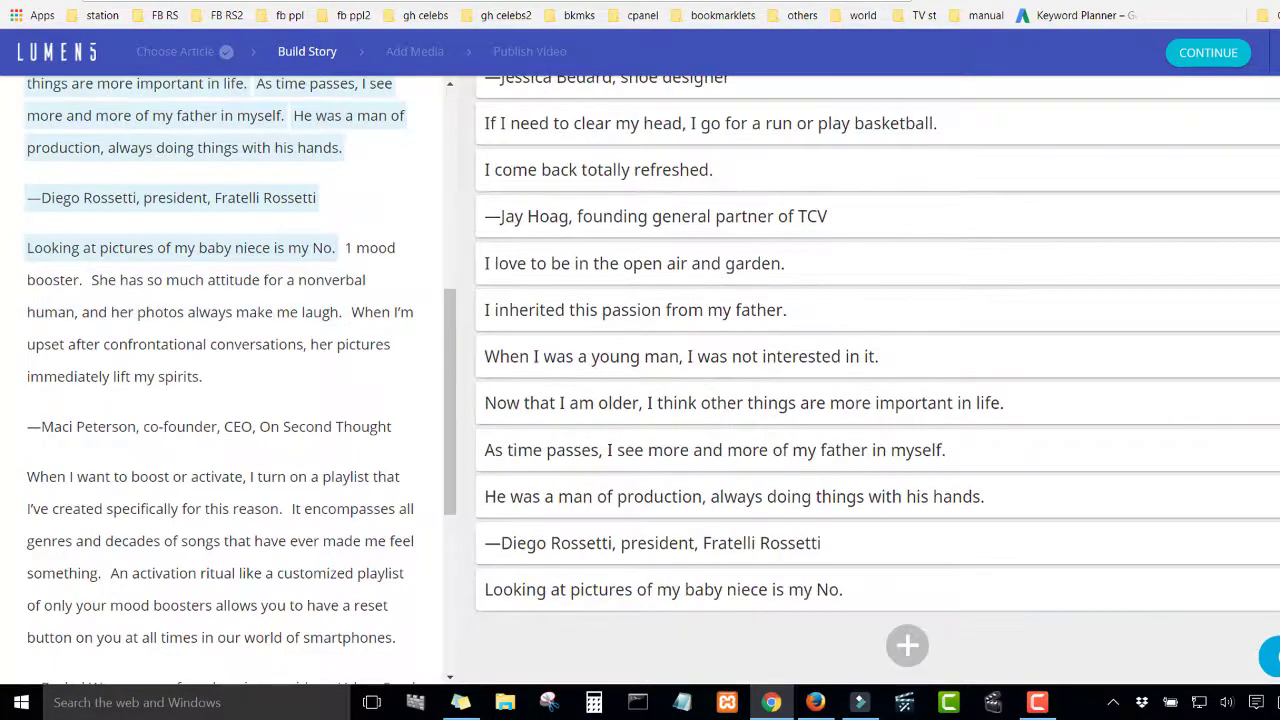
click(1272, 589)
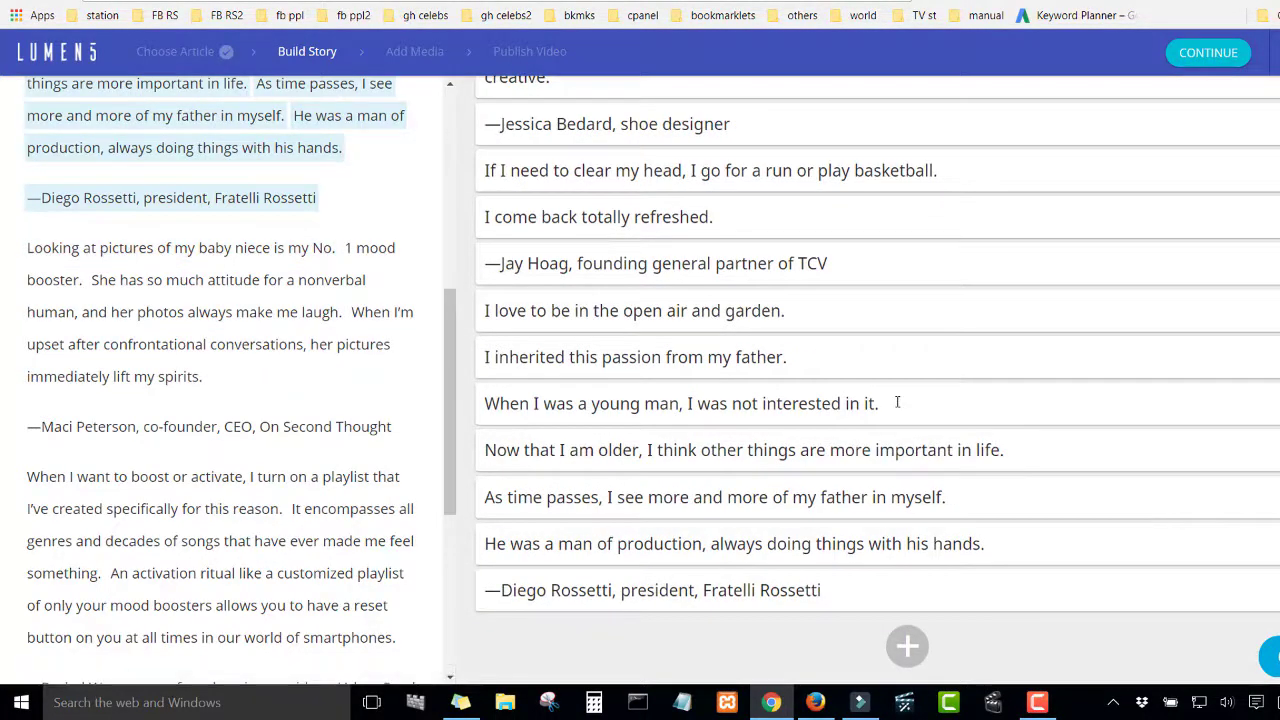
scroll(894, 400, up, 3)
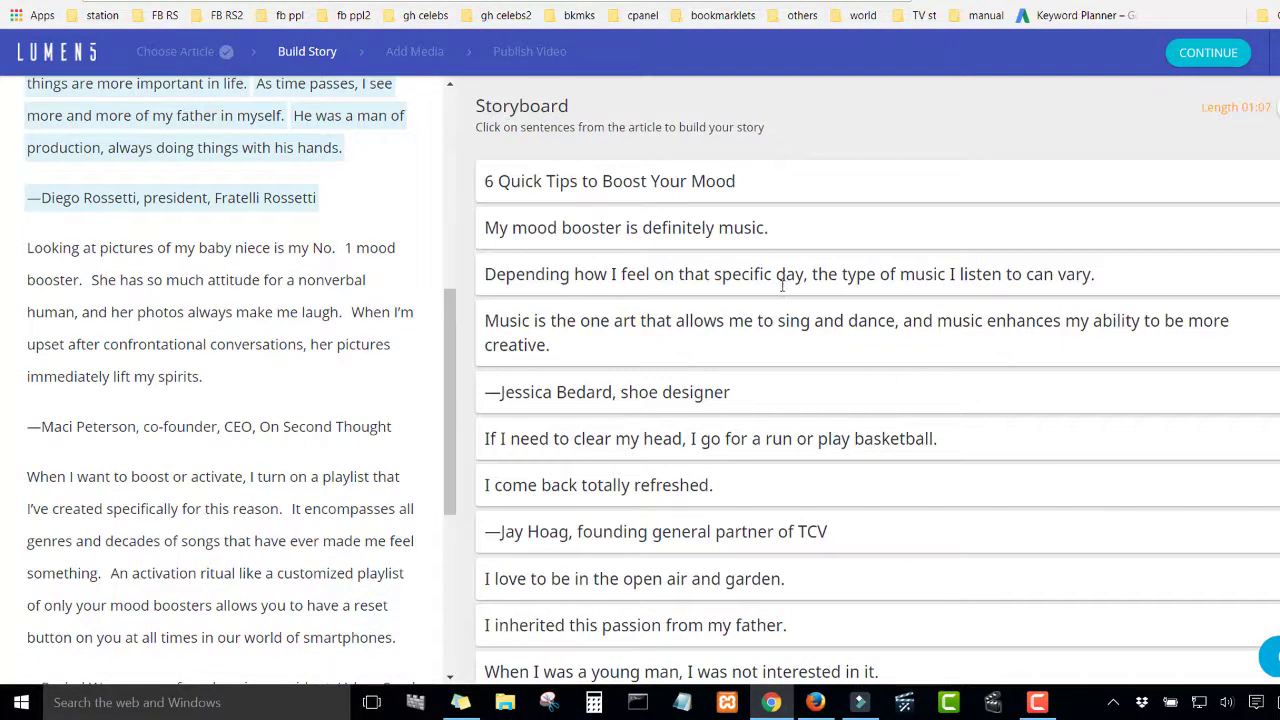
scroll(782, 291, down, 3)
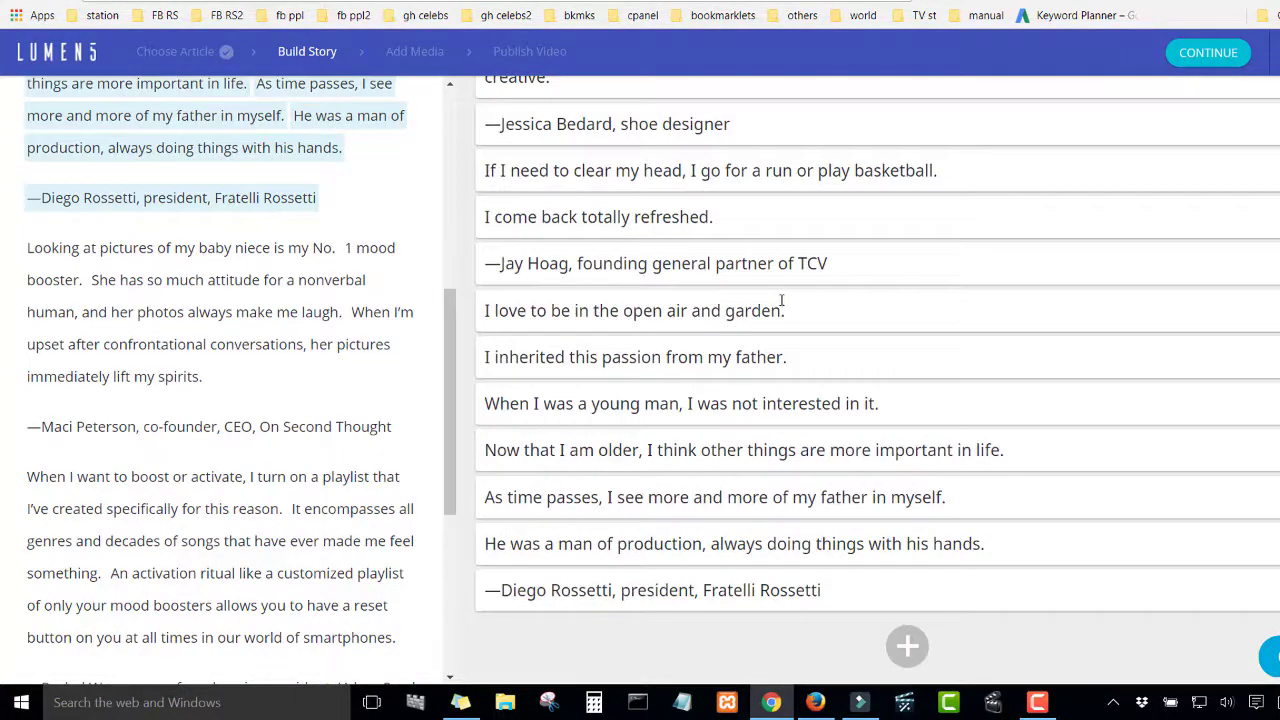
scroll(779, 300, up, 3)
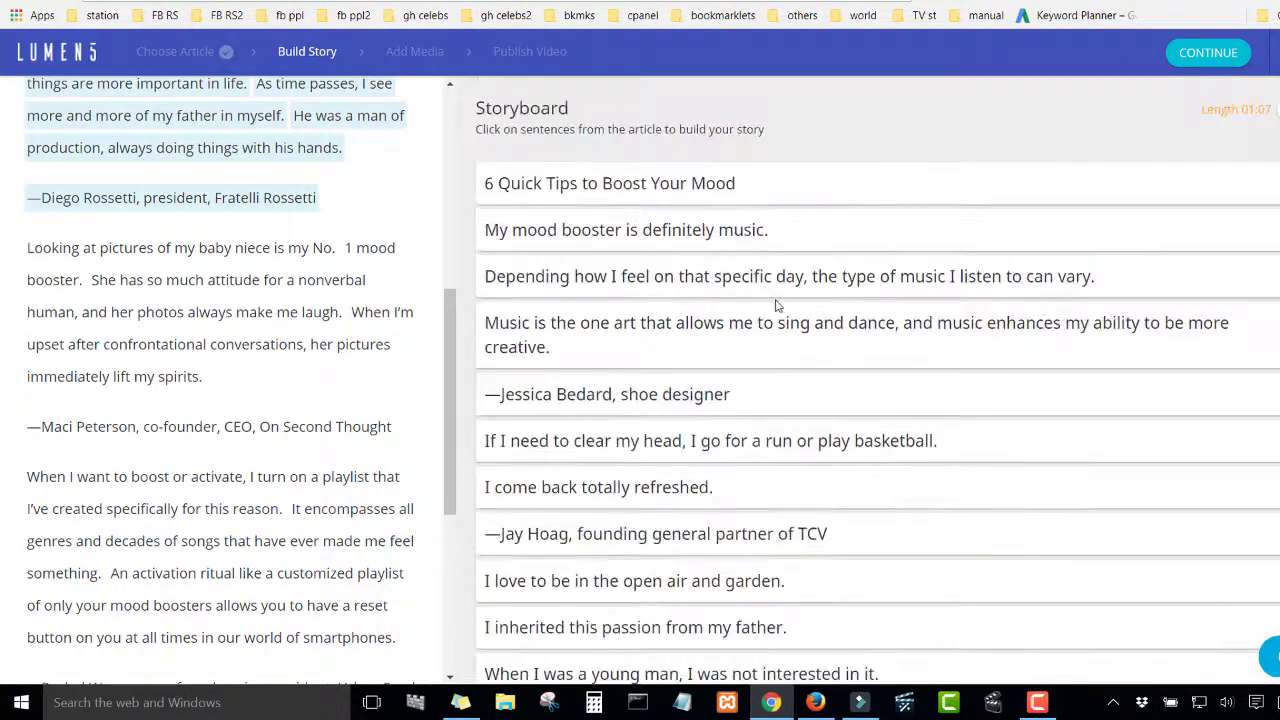
Step: Add 'Looking at pictures', '1 mood booster', the nonverbal-human and confrontational-conversations sentences, and the attribution
click(105, 252)
click(350, 252)
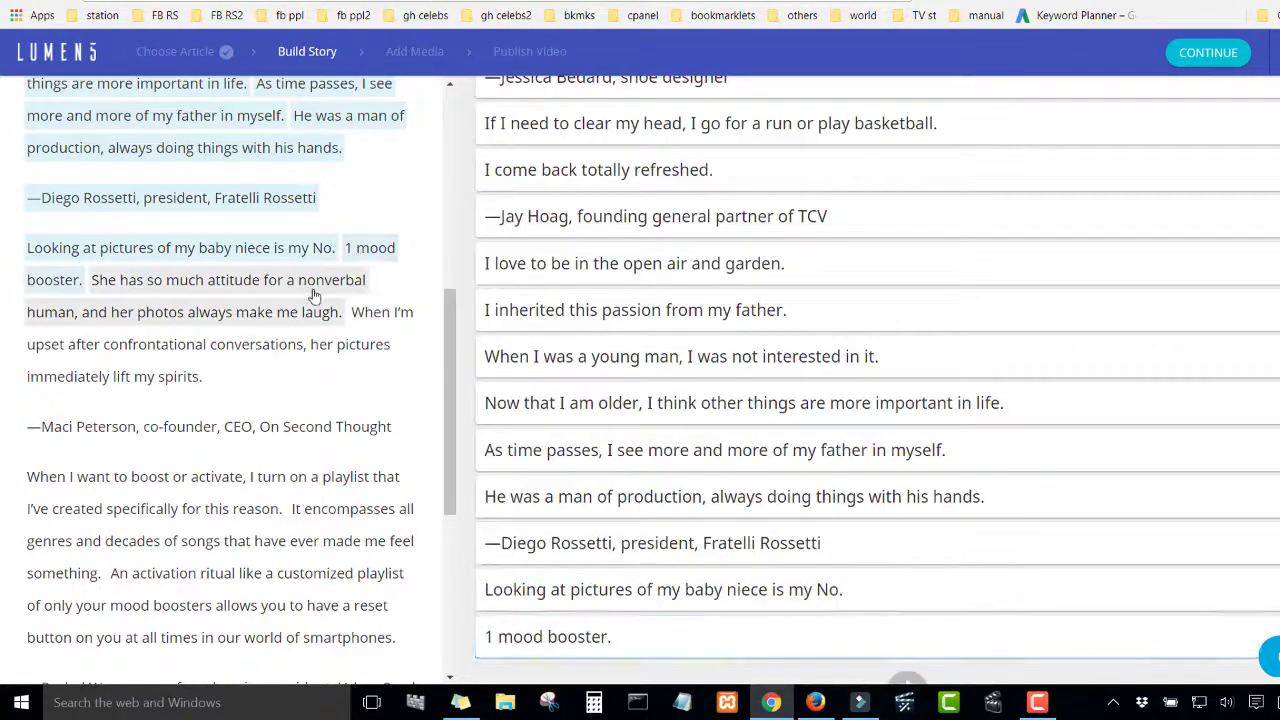
click(323, 298)
click(388, 320)
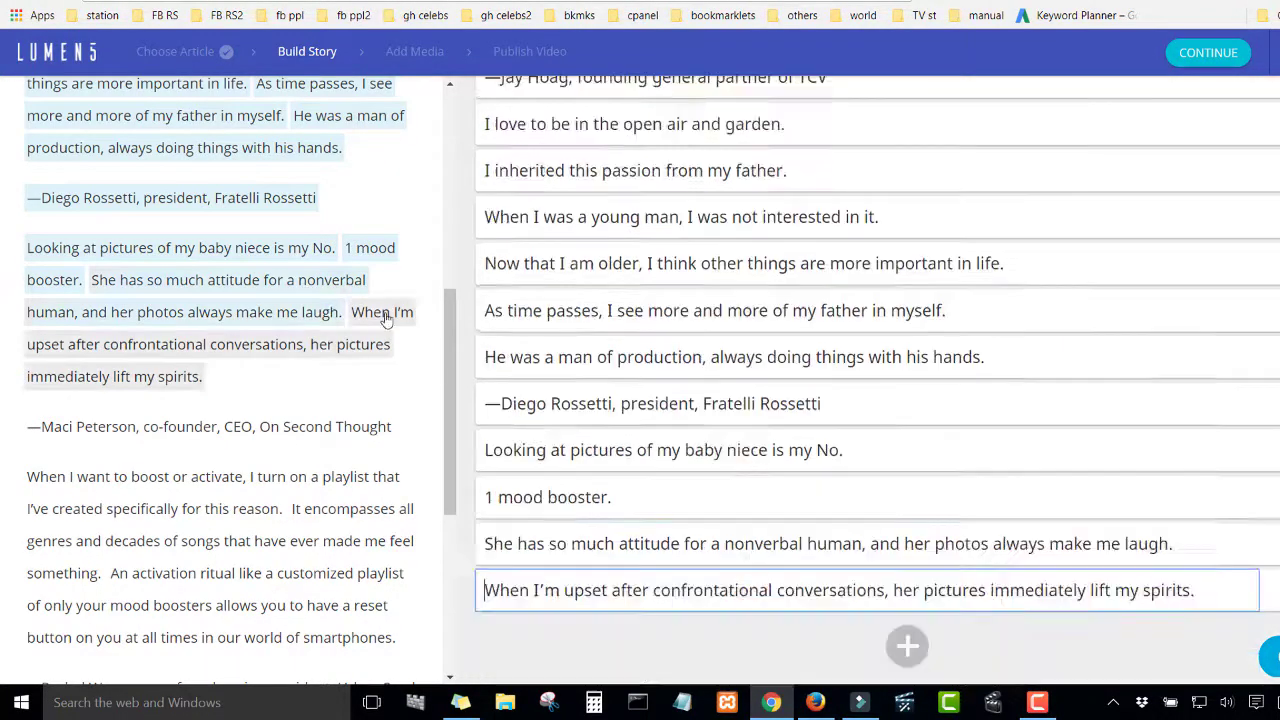
click(308, 428)
Step: Add the three playlist sentences, ending with the activation-ritual line
scroll(320, 425, down, 3)
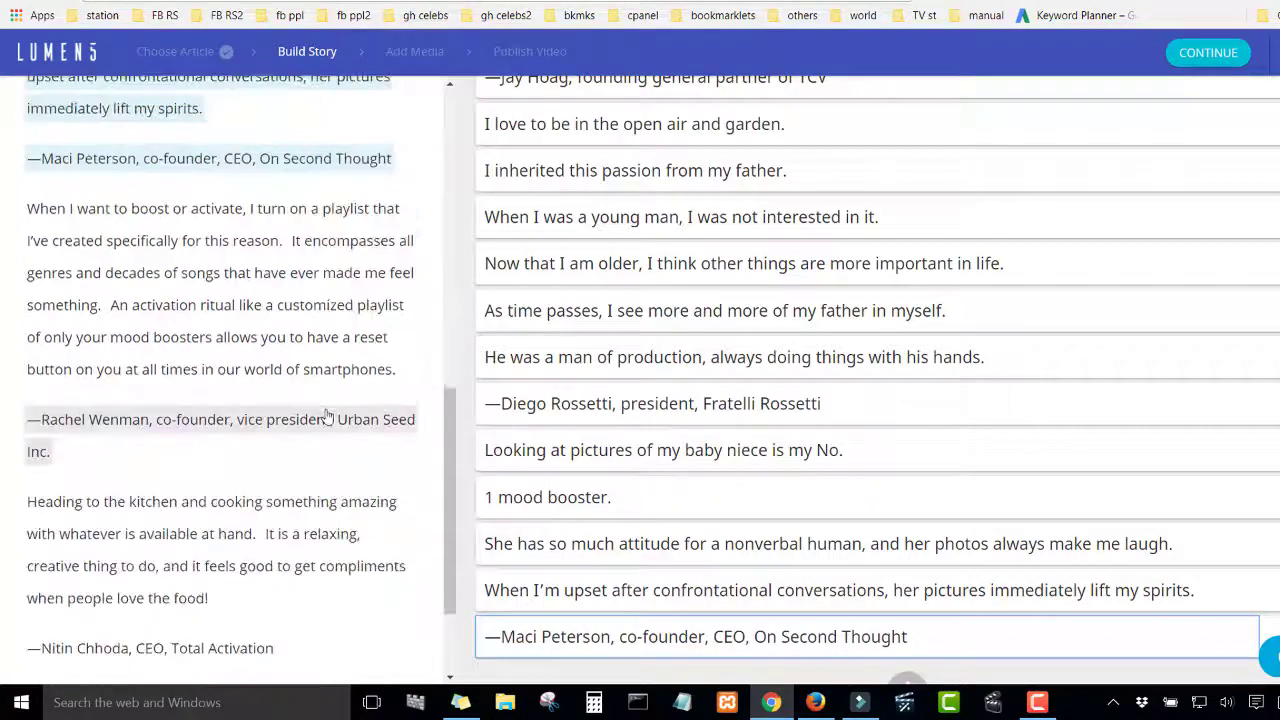
click(142, 222)
click(308, 263)
click(304, 326)
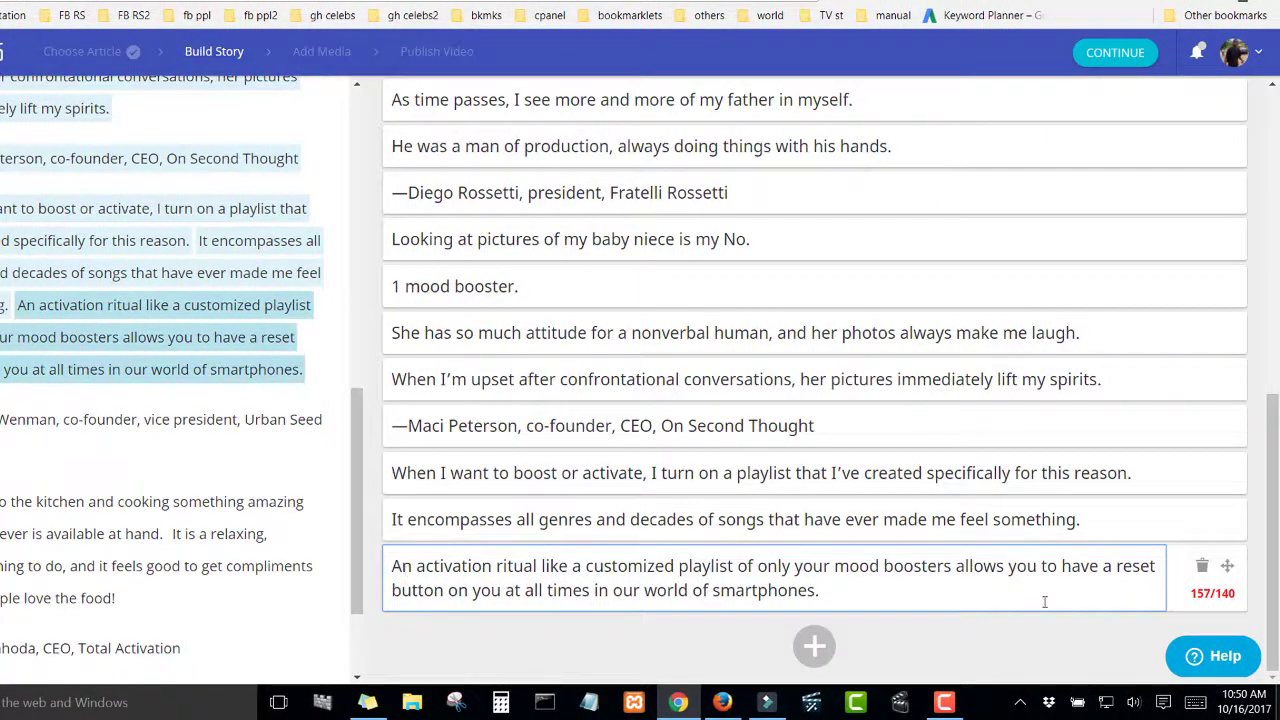
Step: Move the overflowing half of the activation-ritual sentence into a new card
mouse_move(1195, 592)
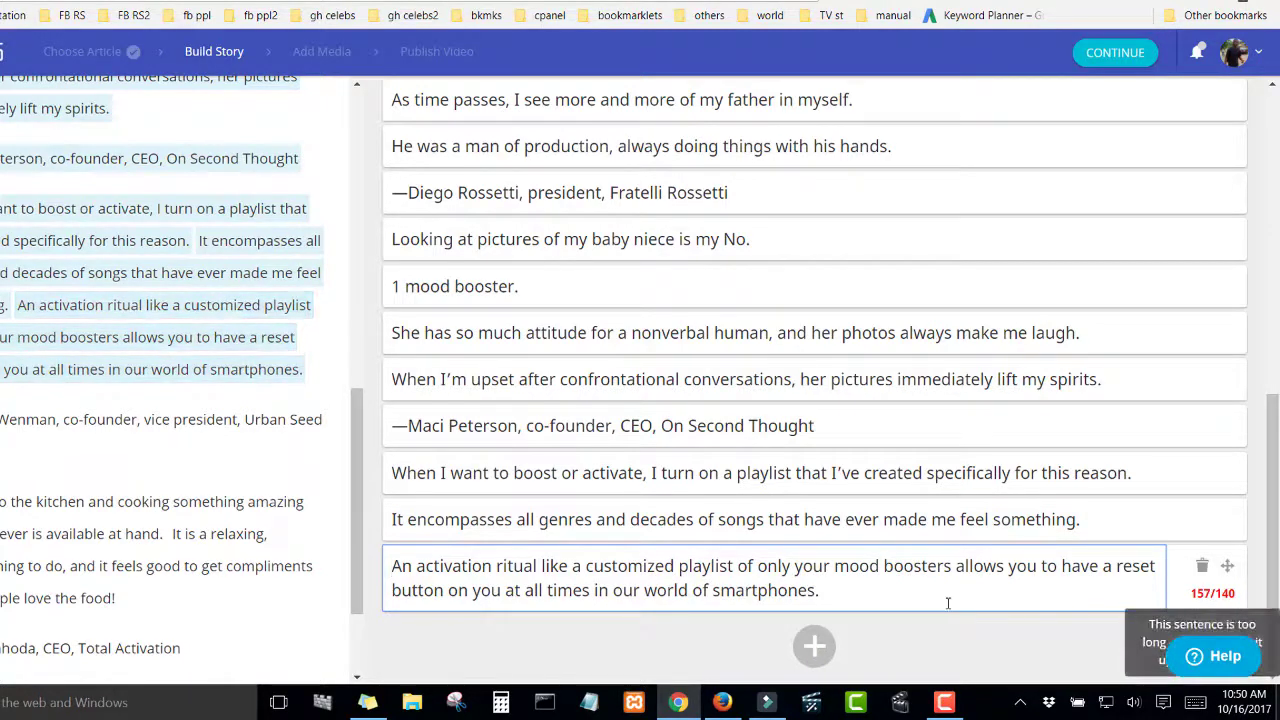
drag(818, 591, 388, 594)
key(ctrl+c)
key(BackSpace)
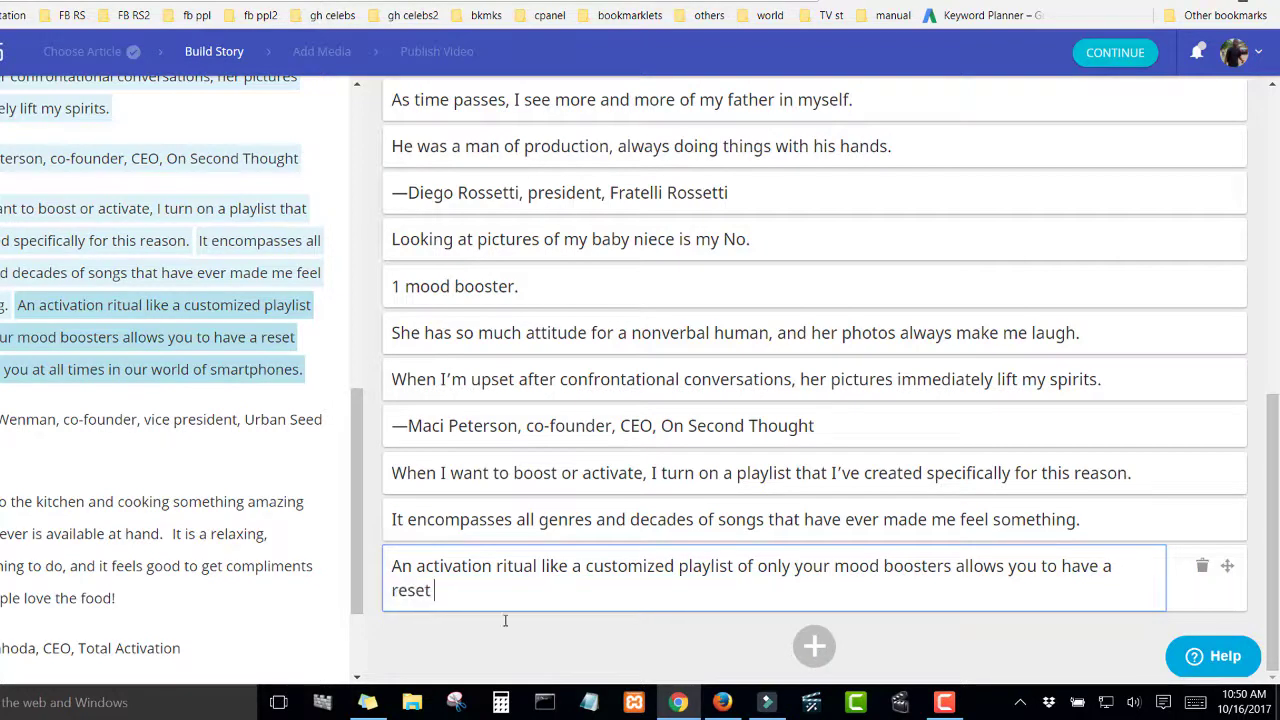
click(815, 644)
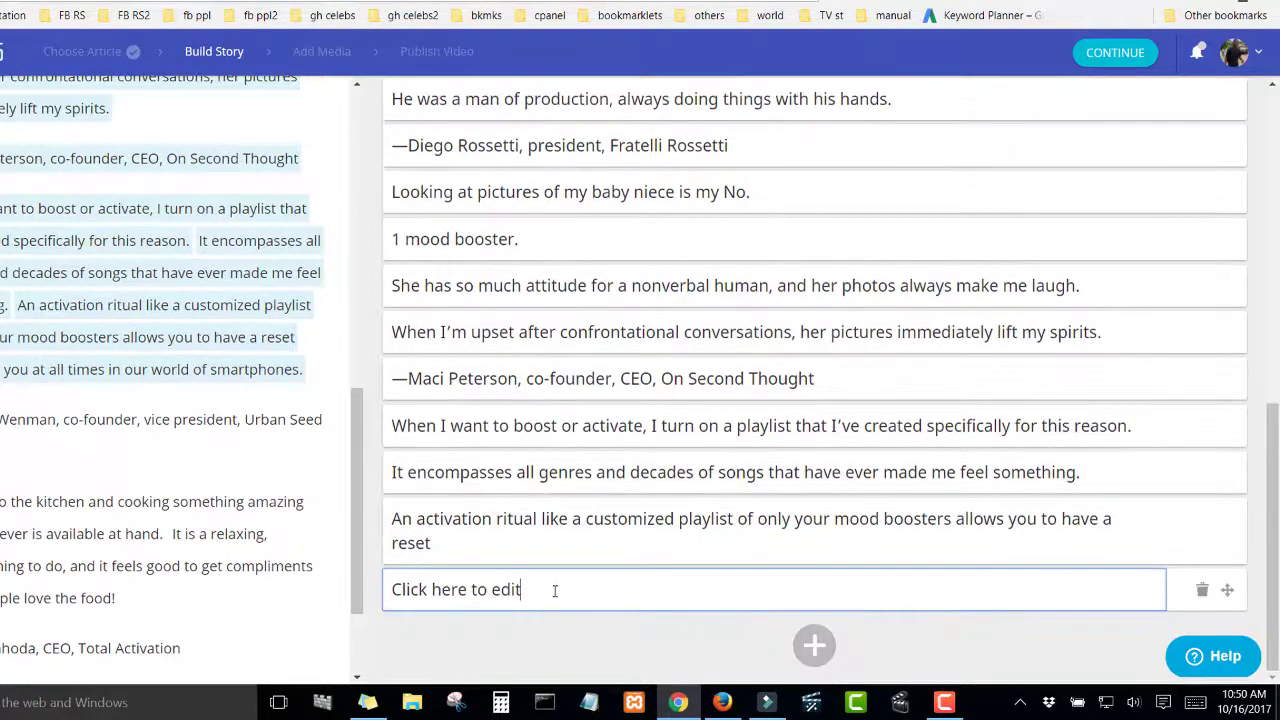
triple_click(554, 590)
key(ctrl+v)
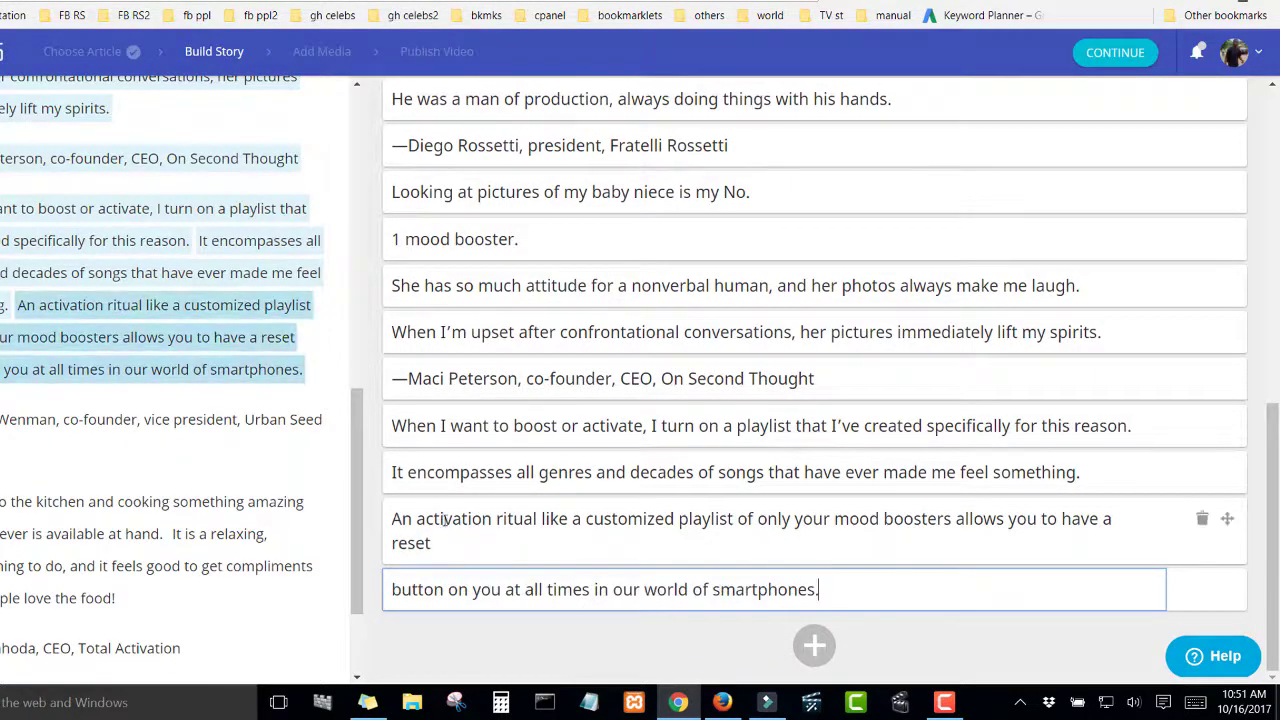
Step: Add the next attribution, the kitchen passage and the final credit line, then generate the scenes
click(143, 437)
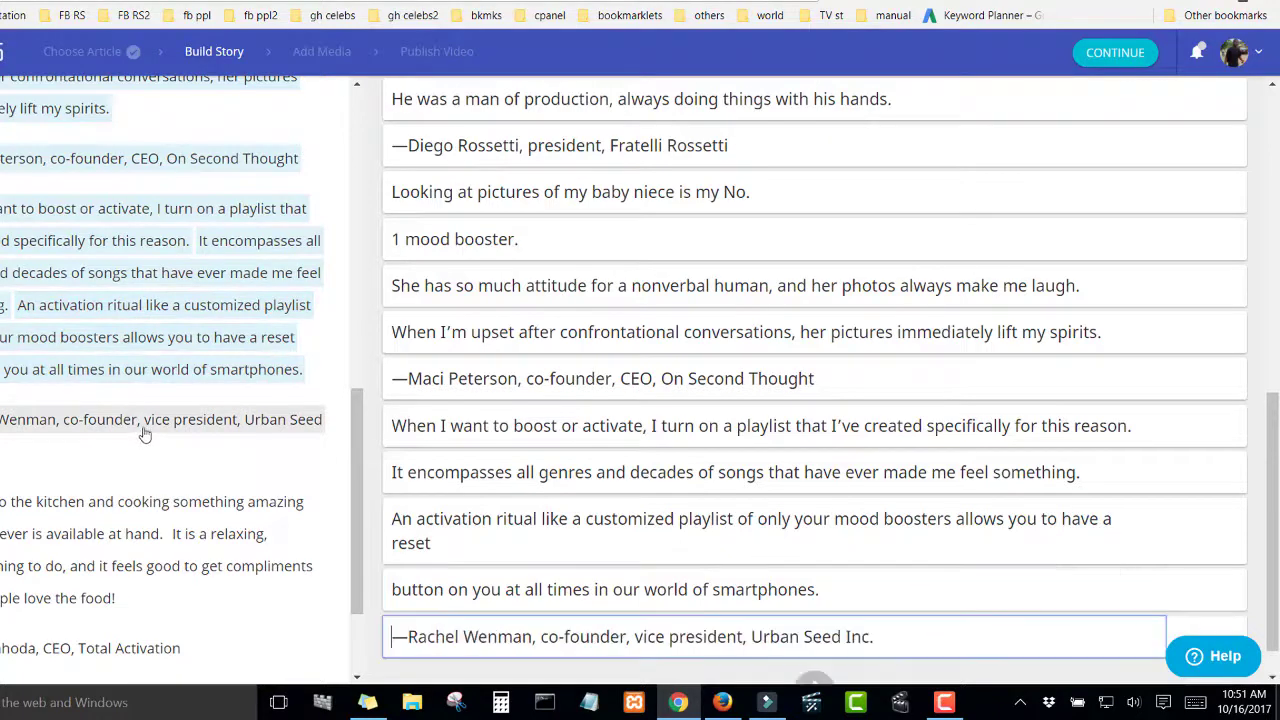
scroll(188, 476, down, 1)
scroll(188, 476, down, 1)
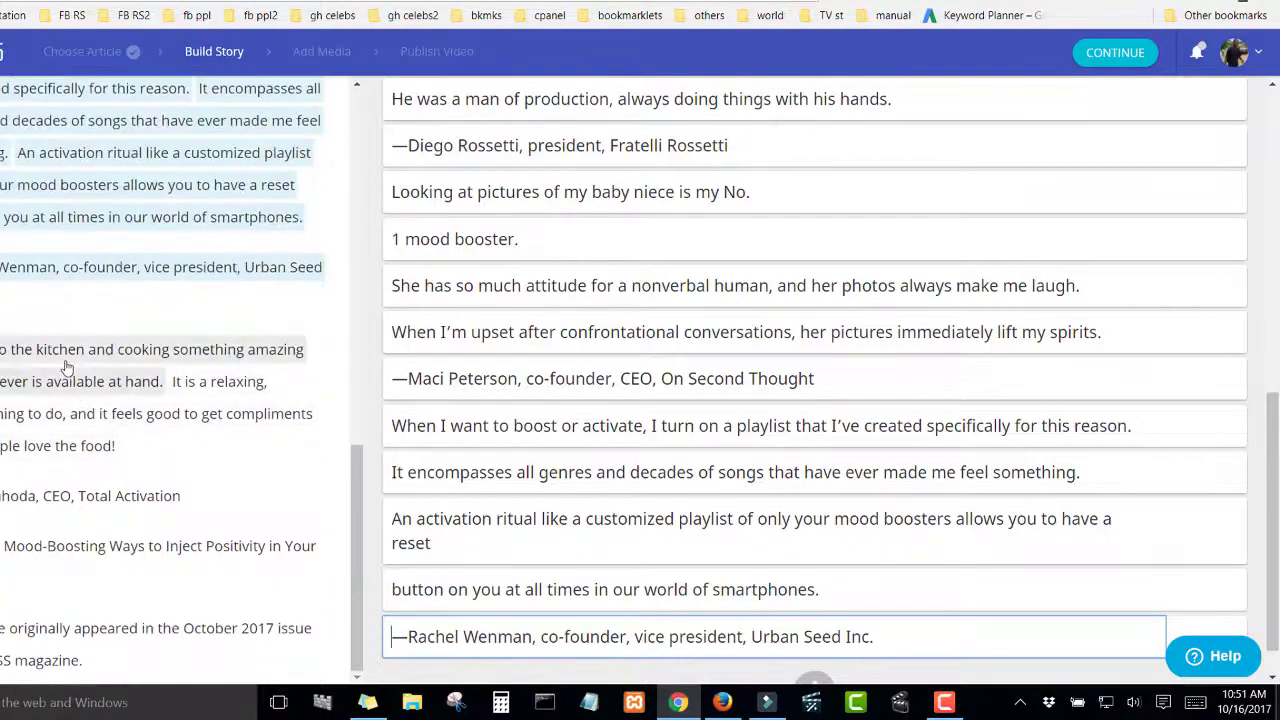
click(66, 368)
click(170, 381)
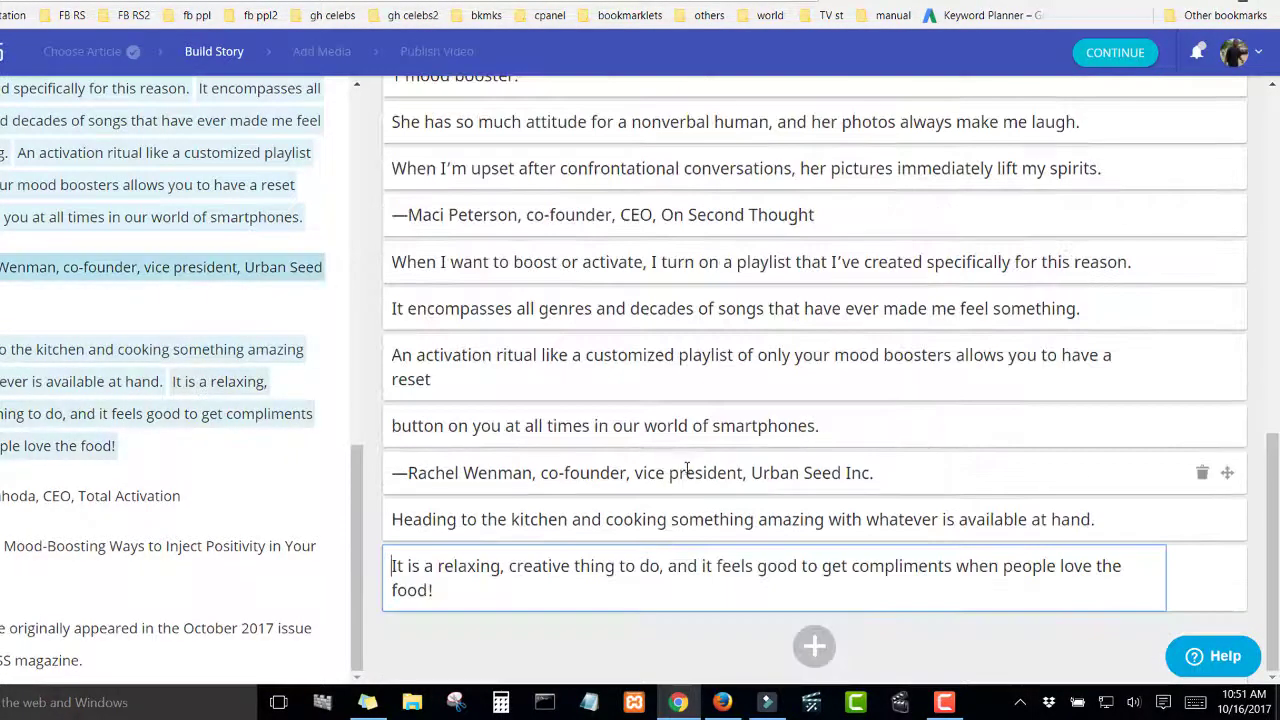
click(132, 500)
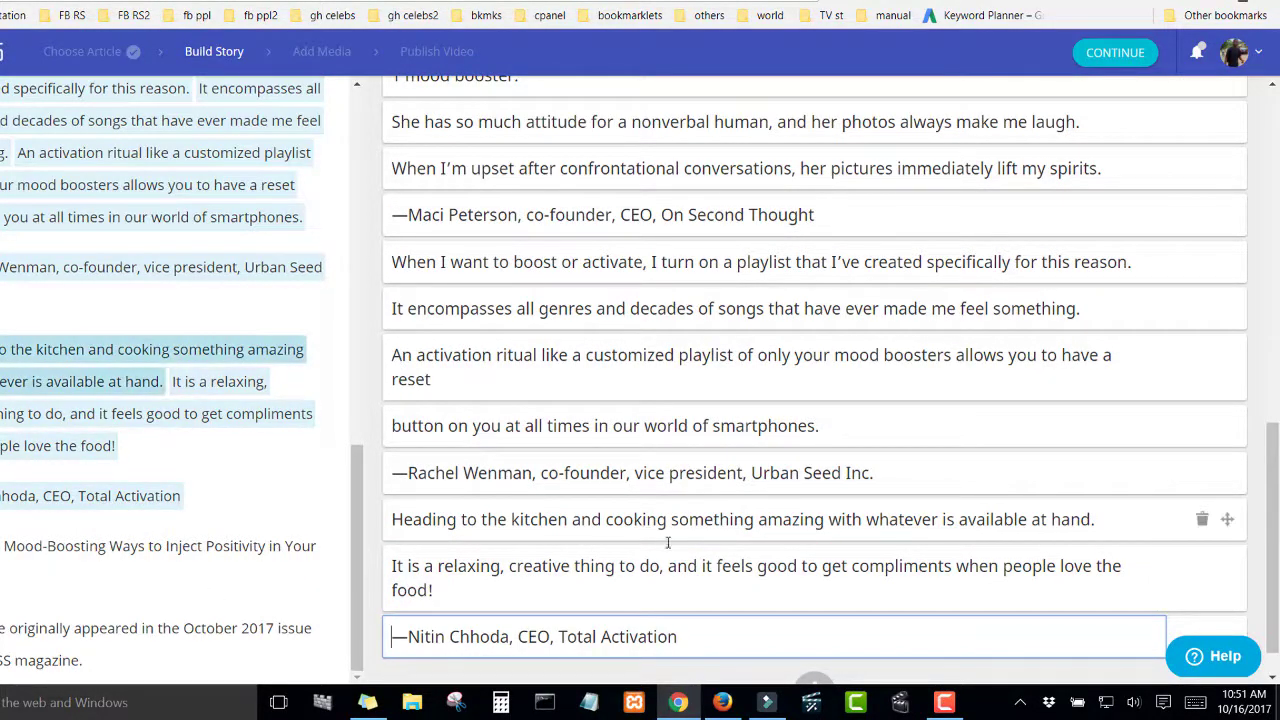
scroll(695, 548, up, 2)
scroll(695, 548, up, 5)
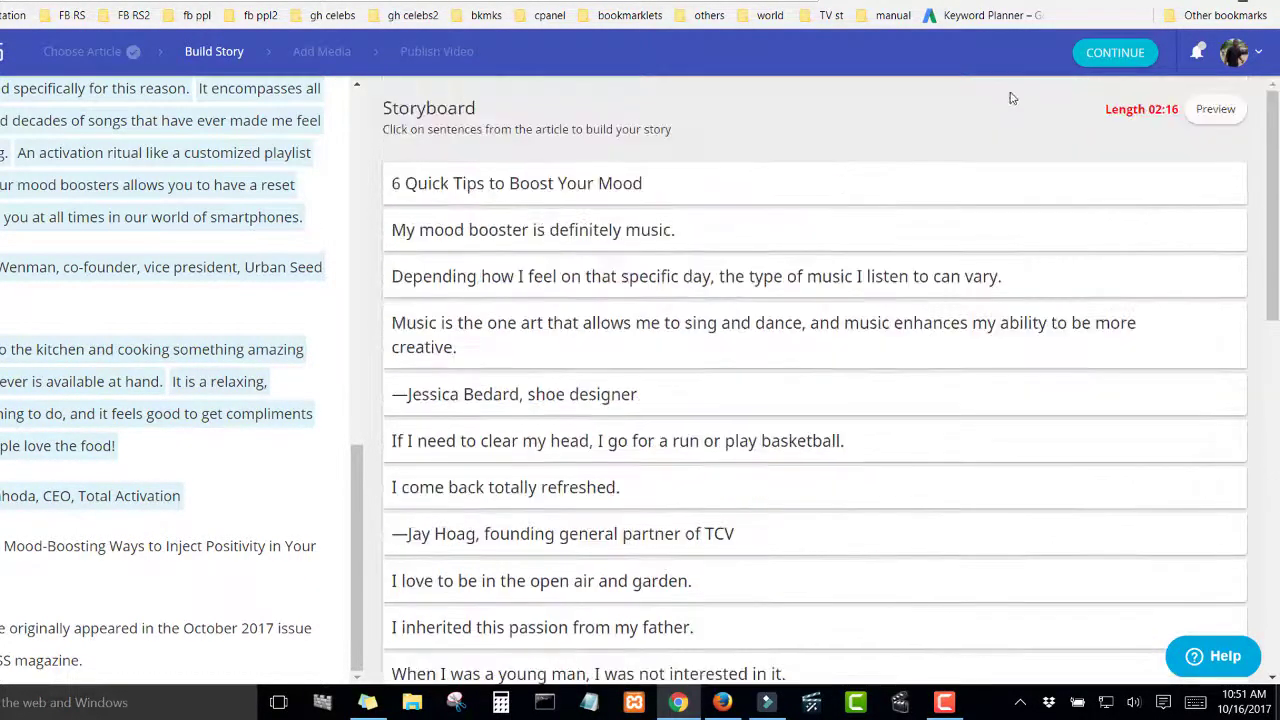
click(1116, 54)
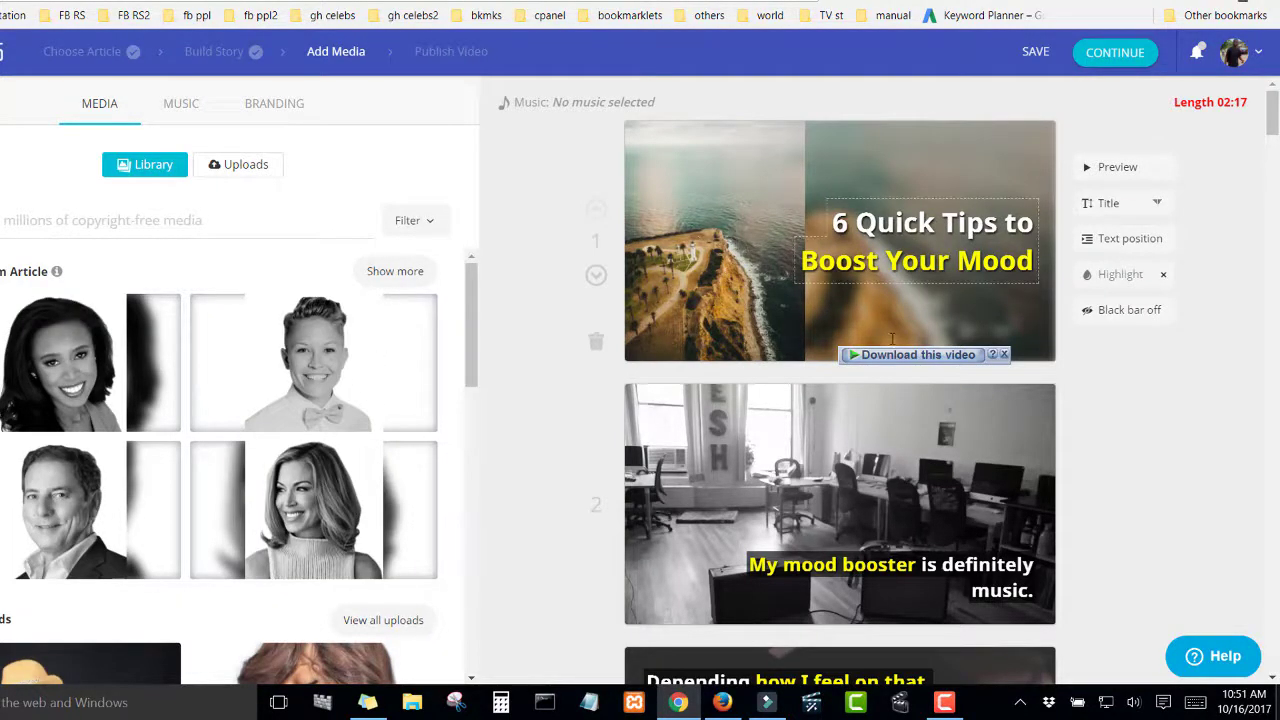
click(1005, 355)
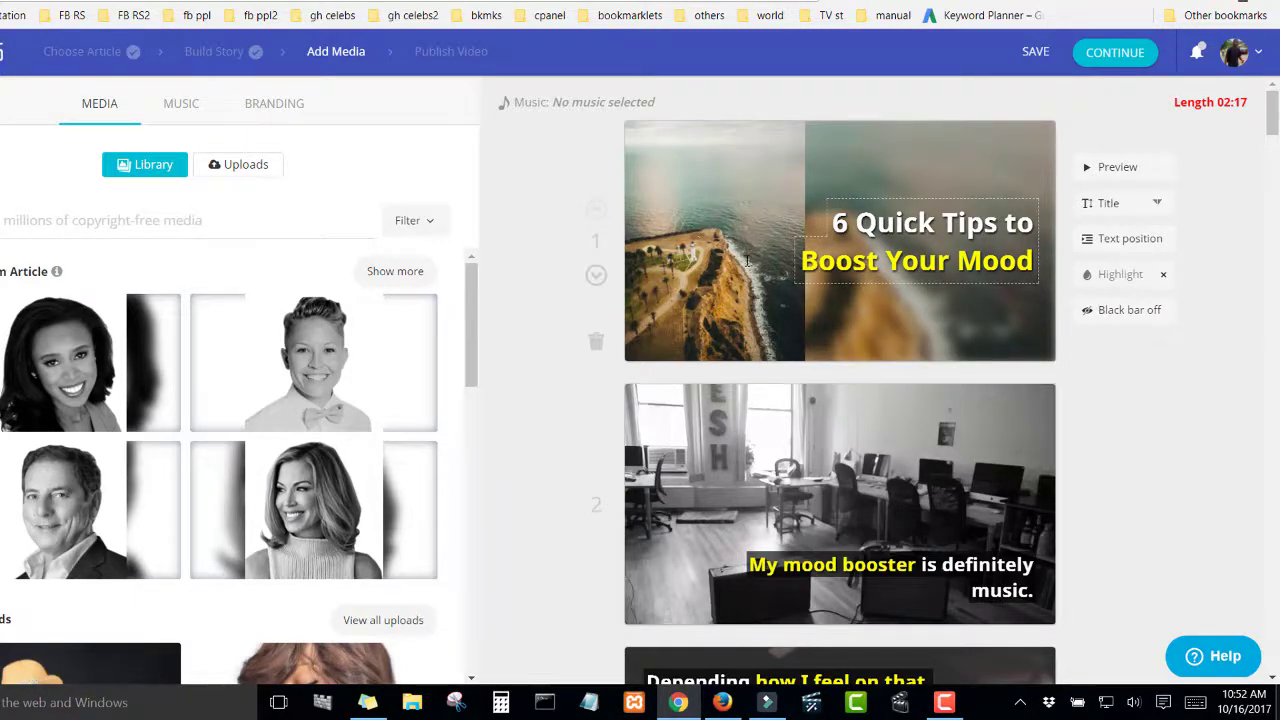
scroll(747, 261, down, 3)
mouse_move(845, 330)
scroll(844, 363, down, 4)
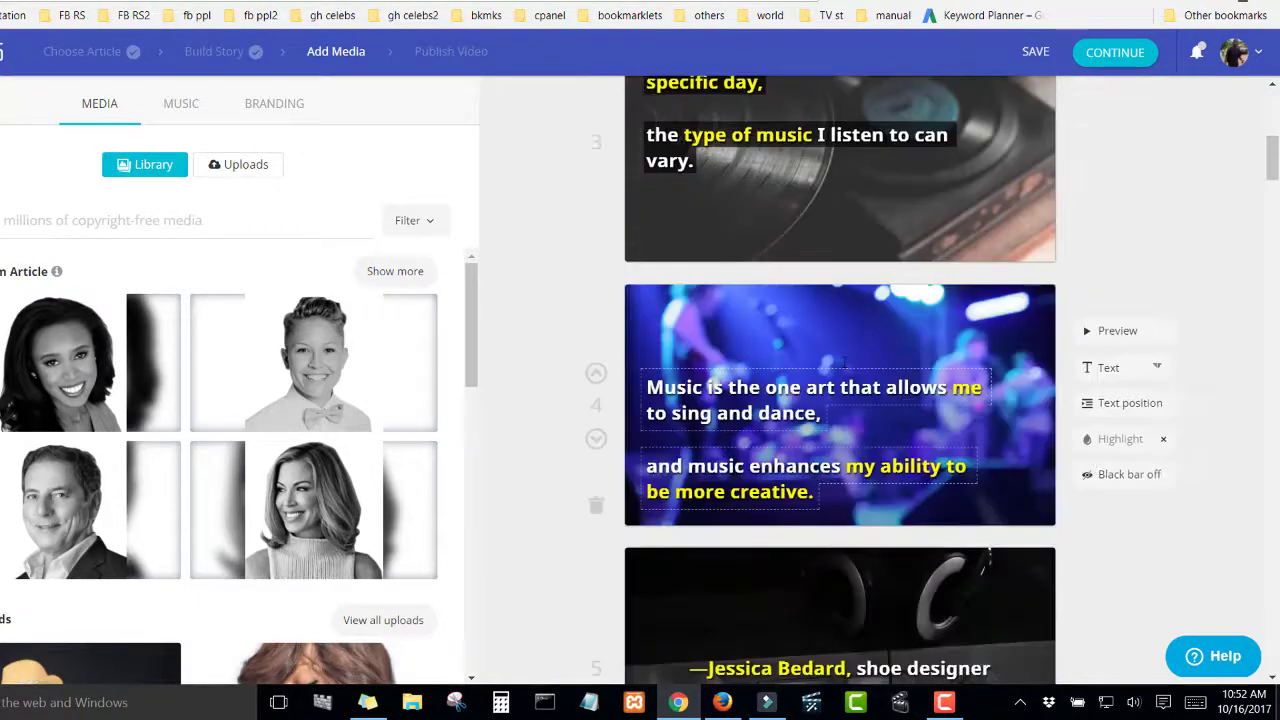
scroll(844, 363, down, 5)
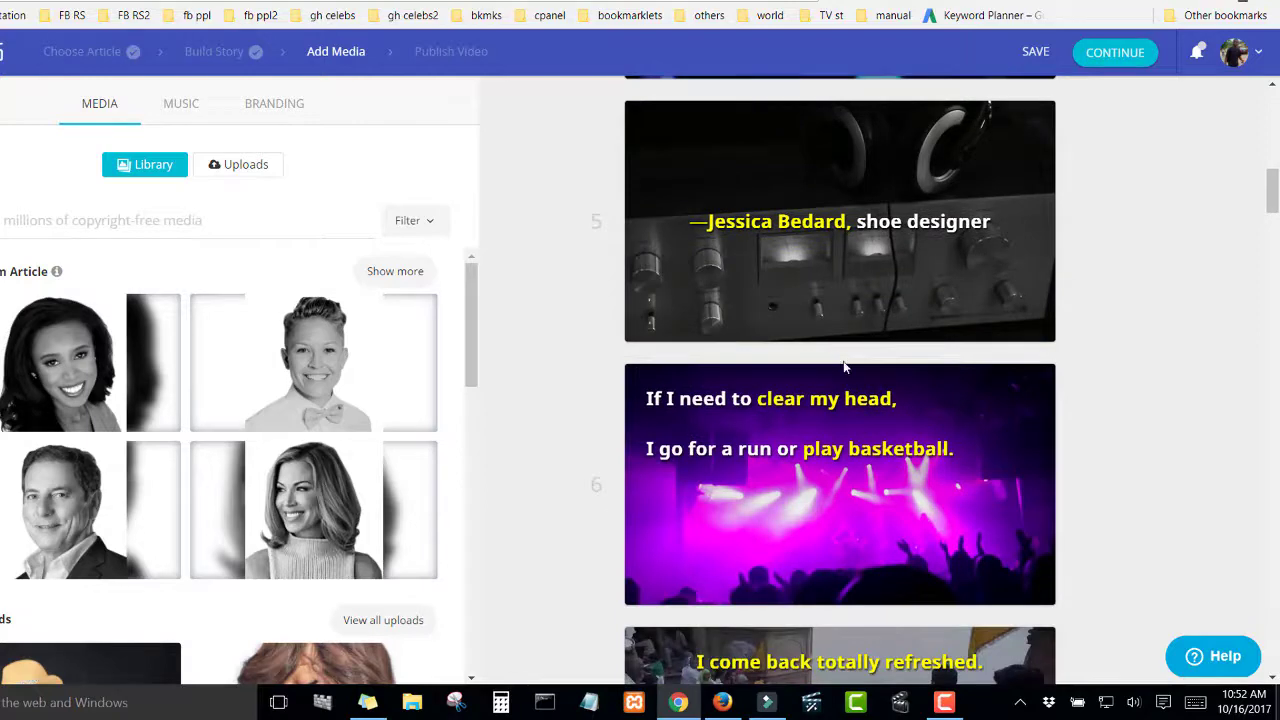
scroll(843, 357, down, 3)
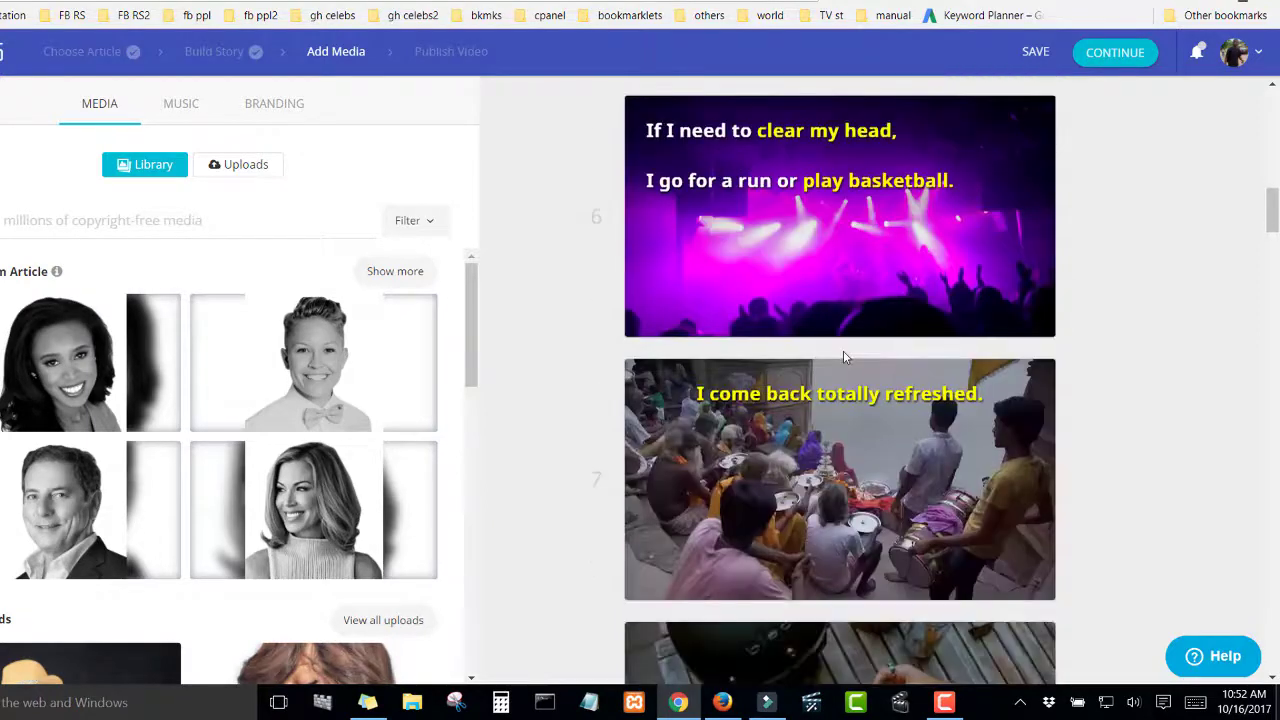
scroll(843, 352, down, 3)
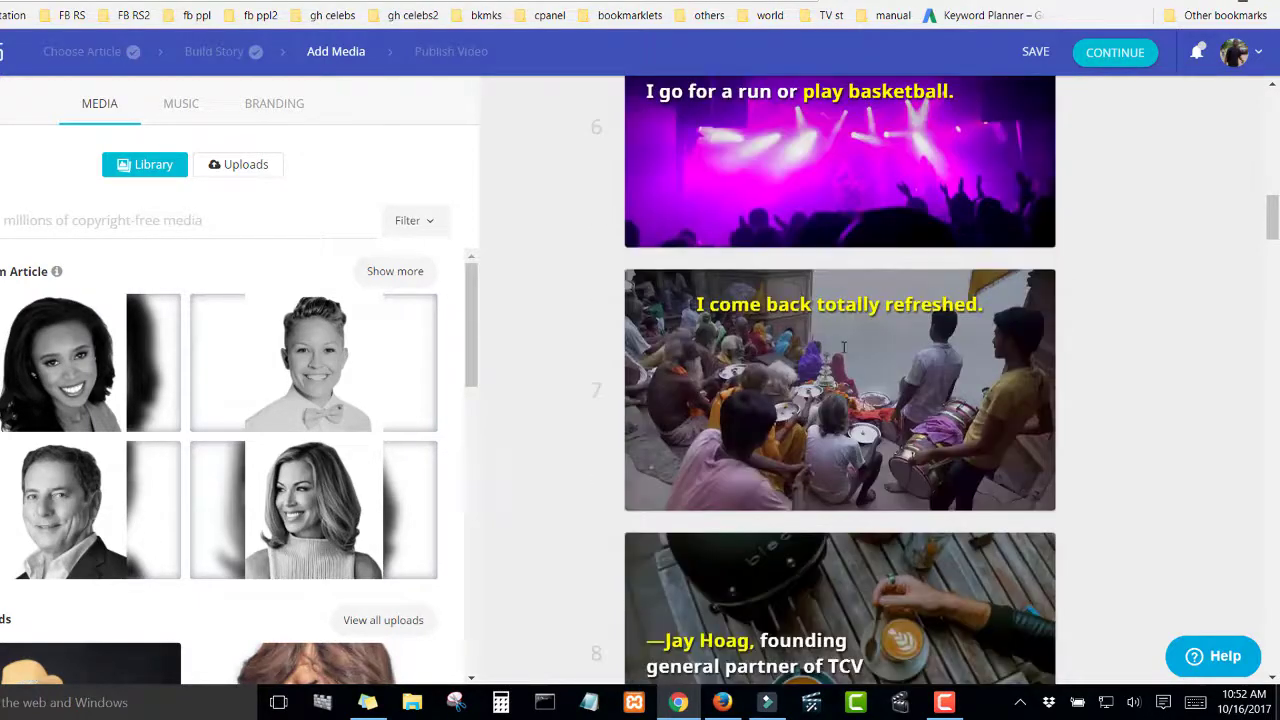
scroll(843, 352, down, 4)
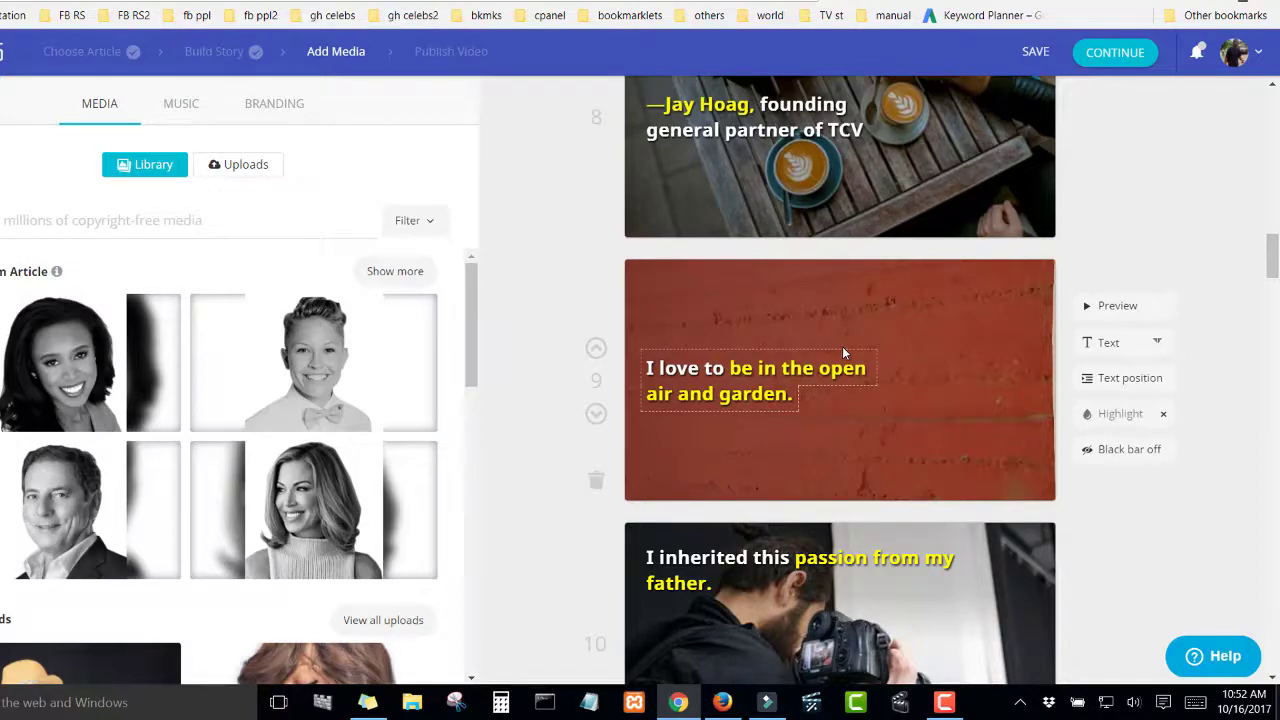
scroll(842, 346, up, 10)
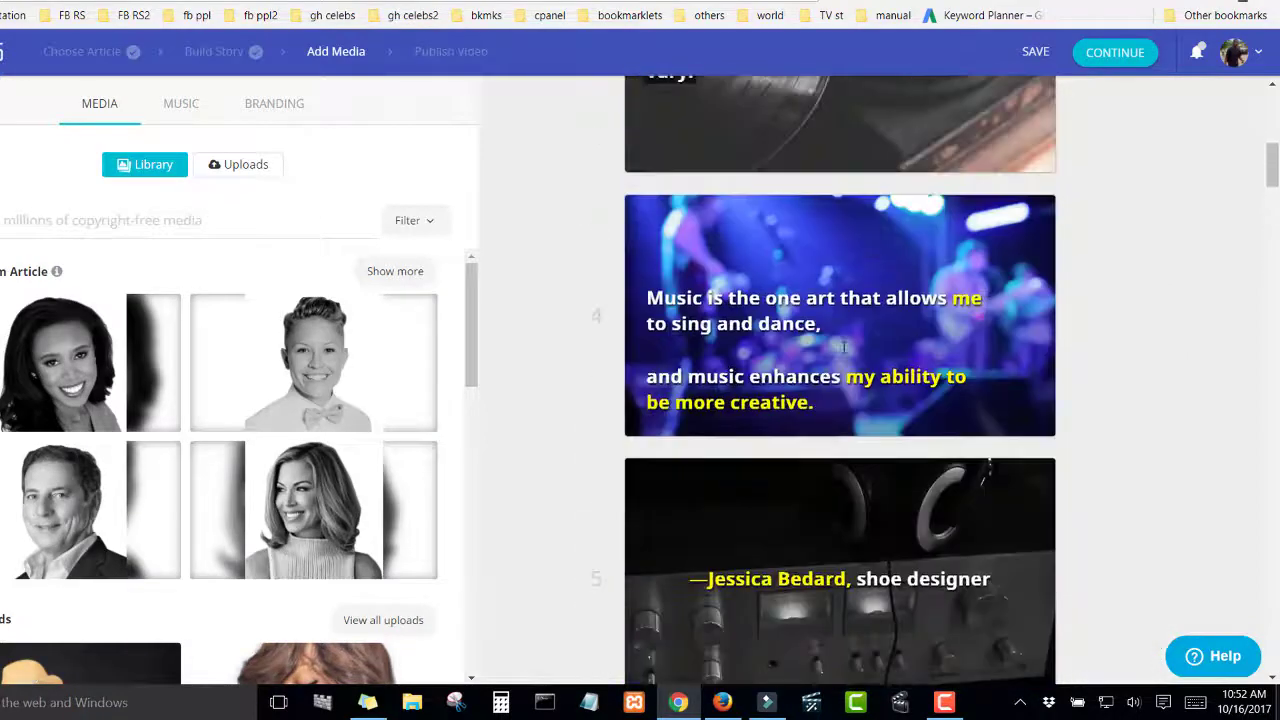
scroll(843, 347, up, 8)
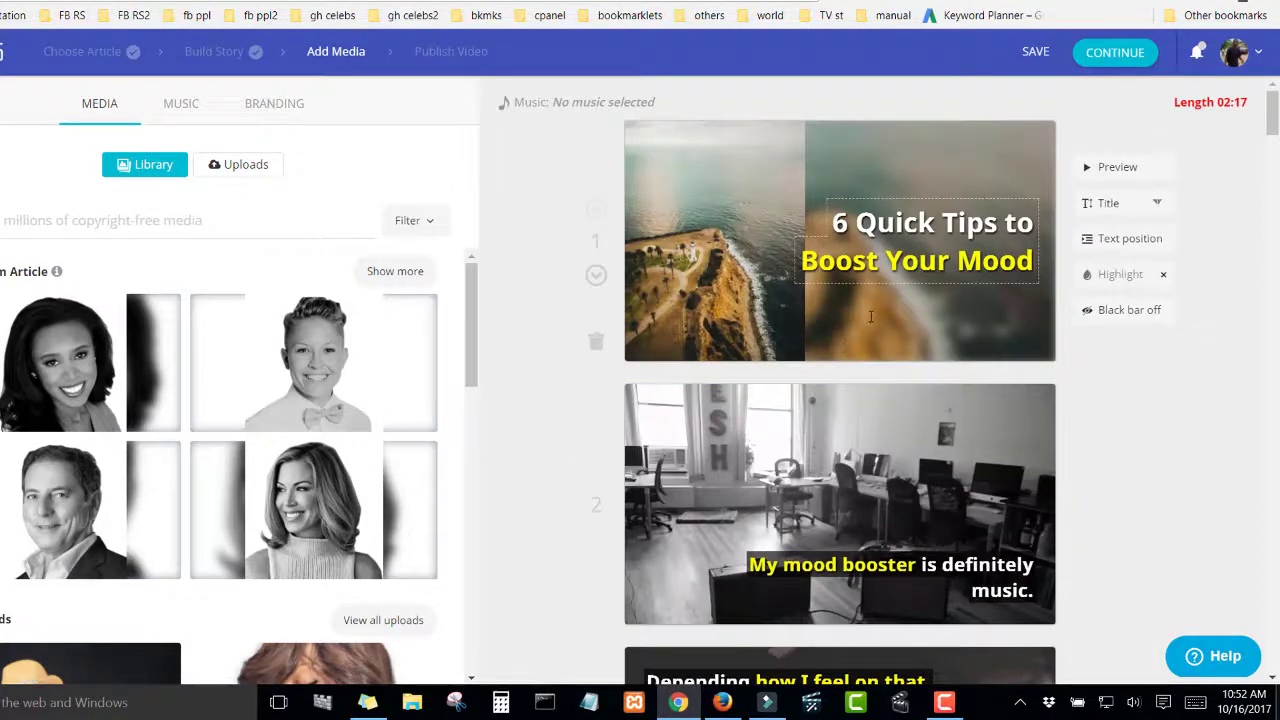
scroll(870, 318, down, 4)
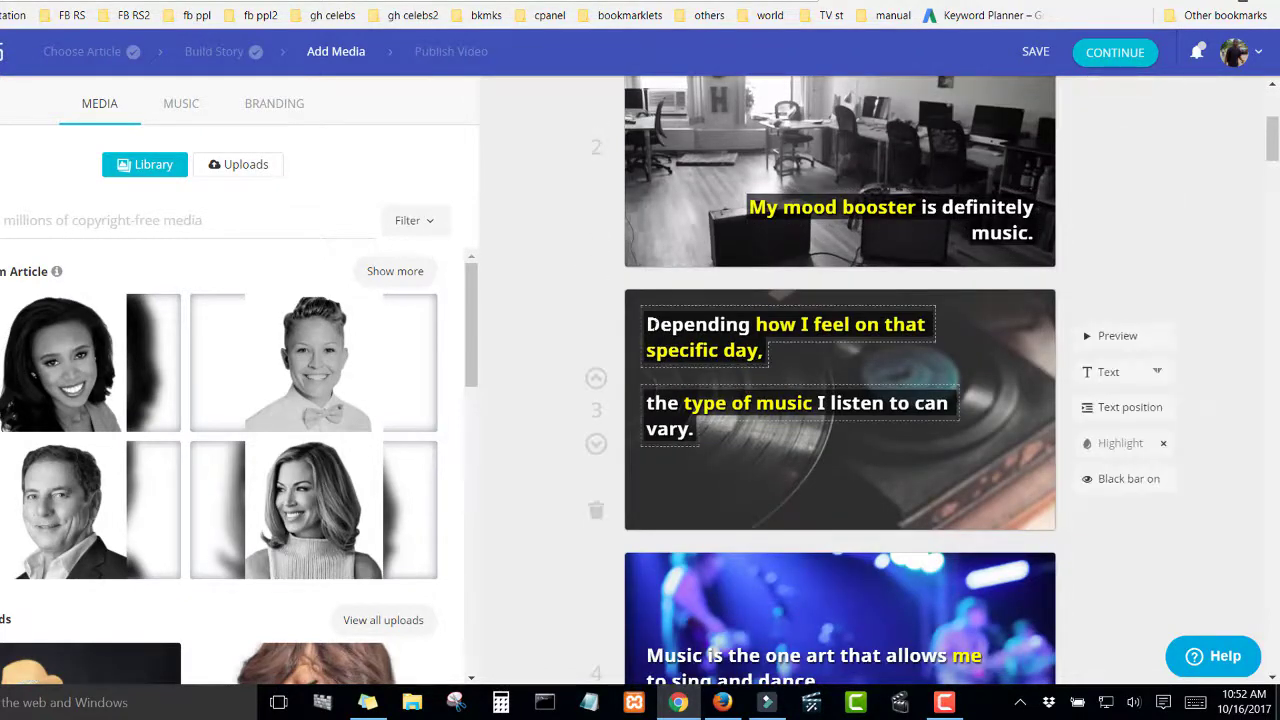
Step: Move both caption lines of scene 3 to the end of scene 2's caption
drag(646, 324, 765, 350)
key(ctrl+c)
key(BackSpace)
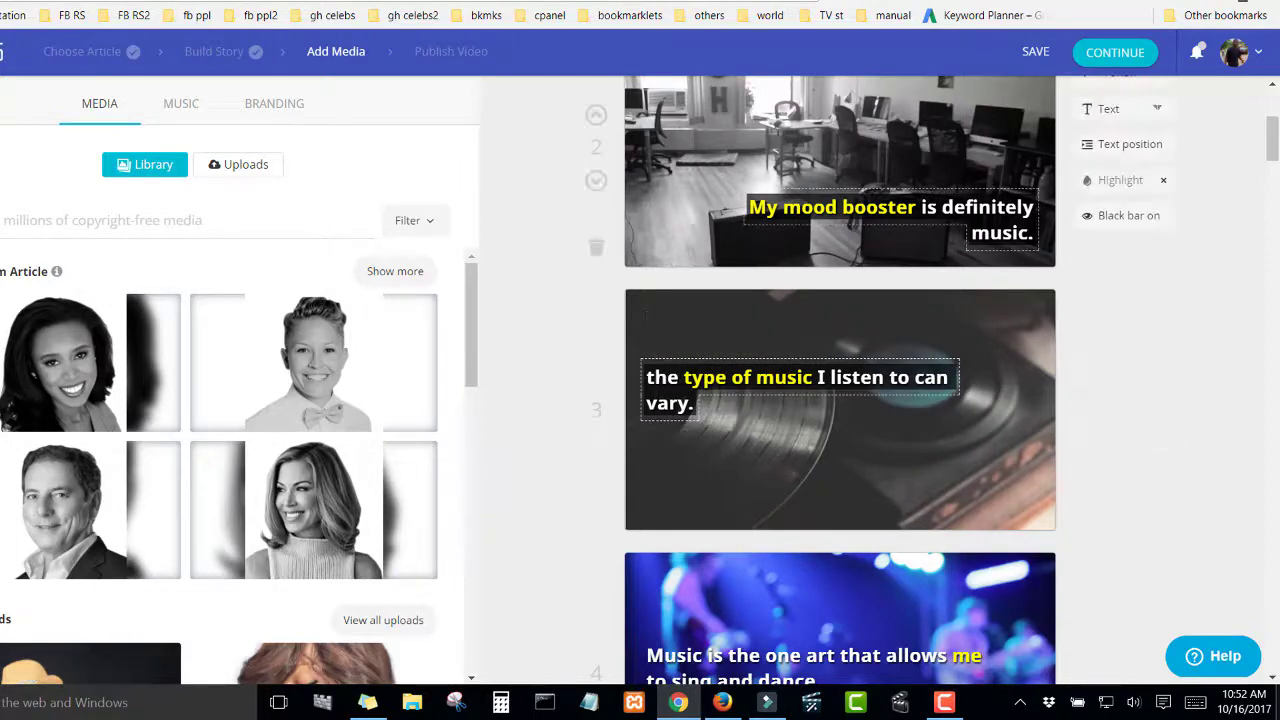
click(1030, 232)
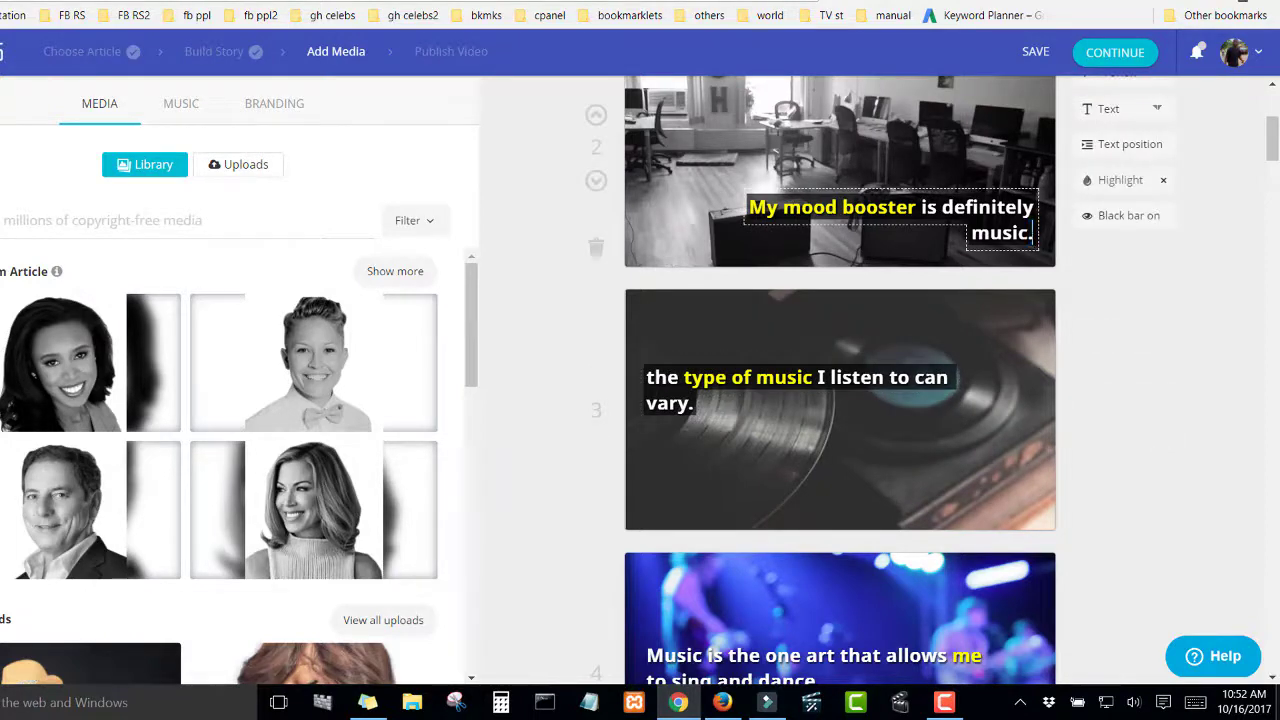
key(ctrl+v)
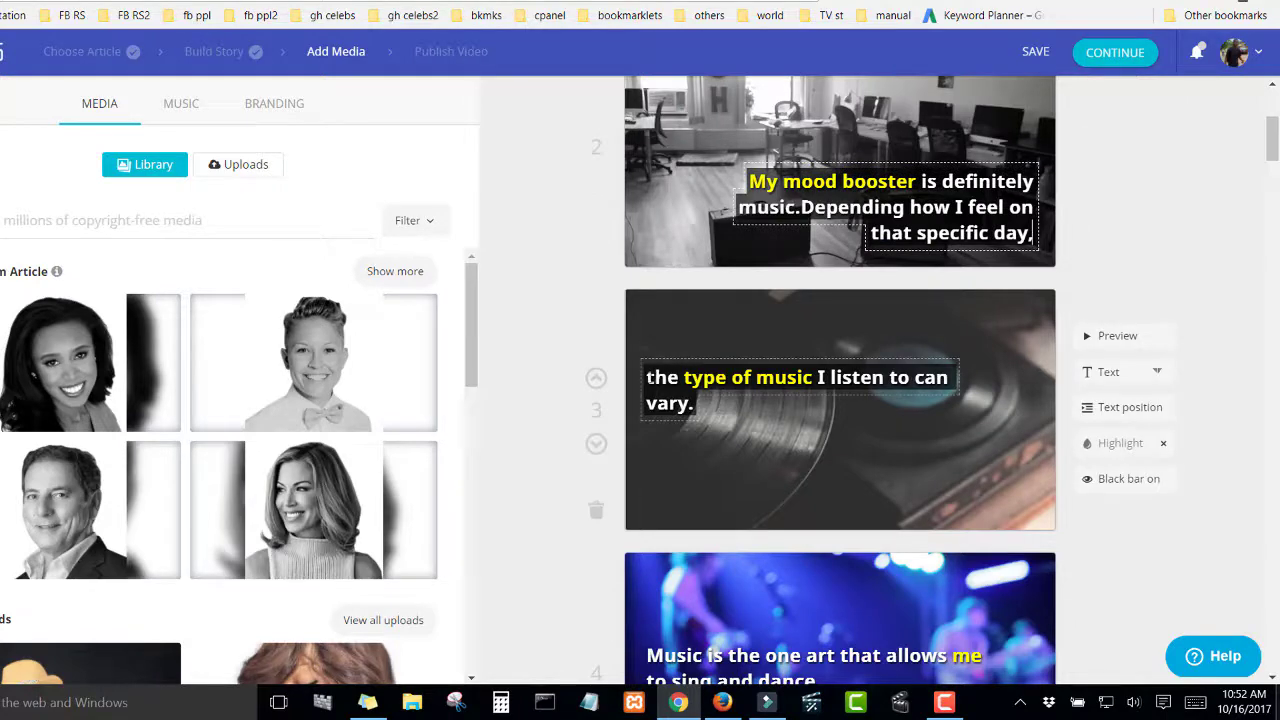
drag(648, 378, 692, 405)
key(ctrl+c)
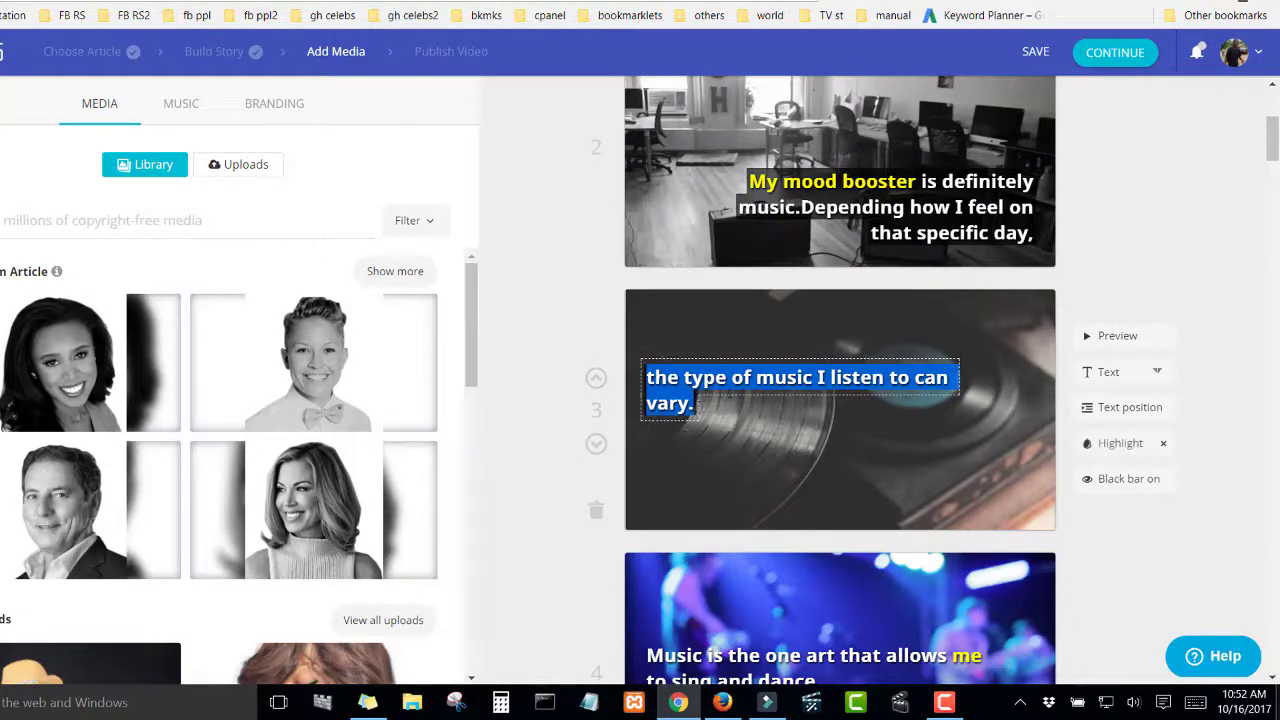
key(BackSpace)
click(1003, 253)
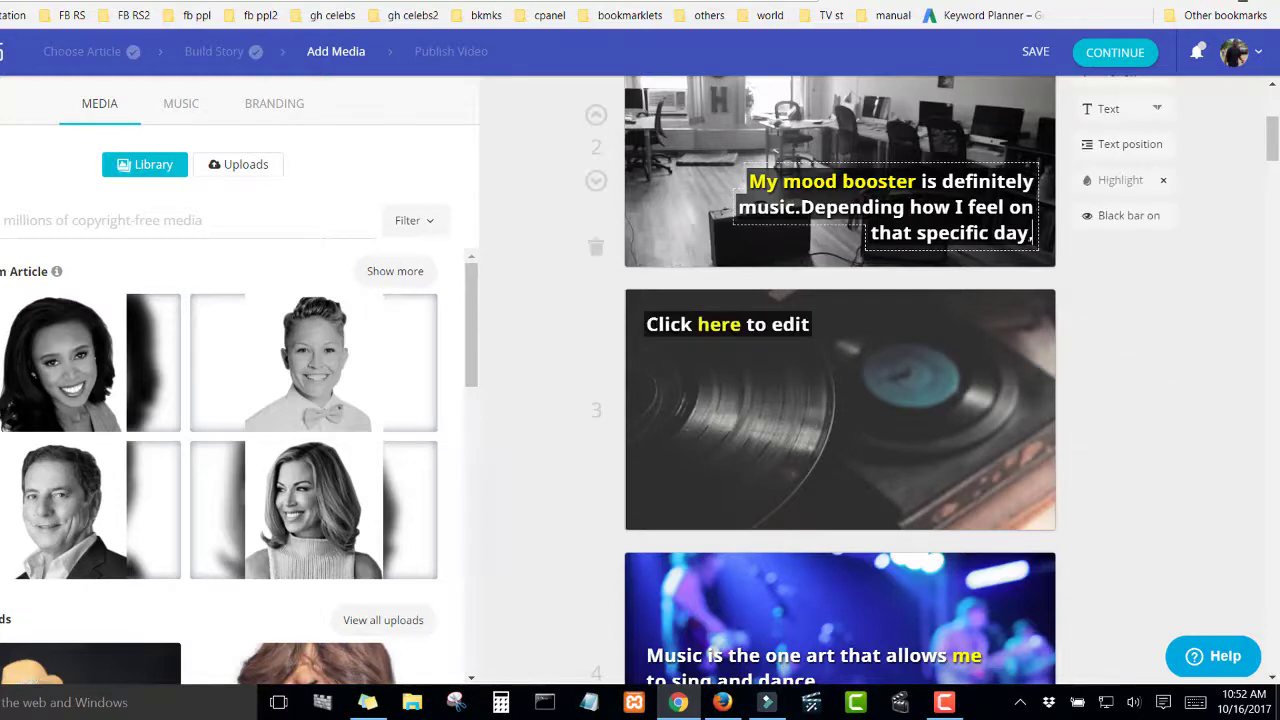
key(ctrl+v)
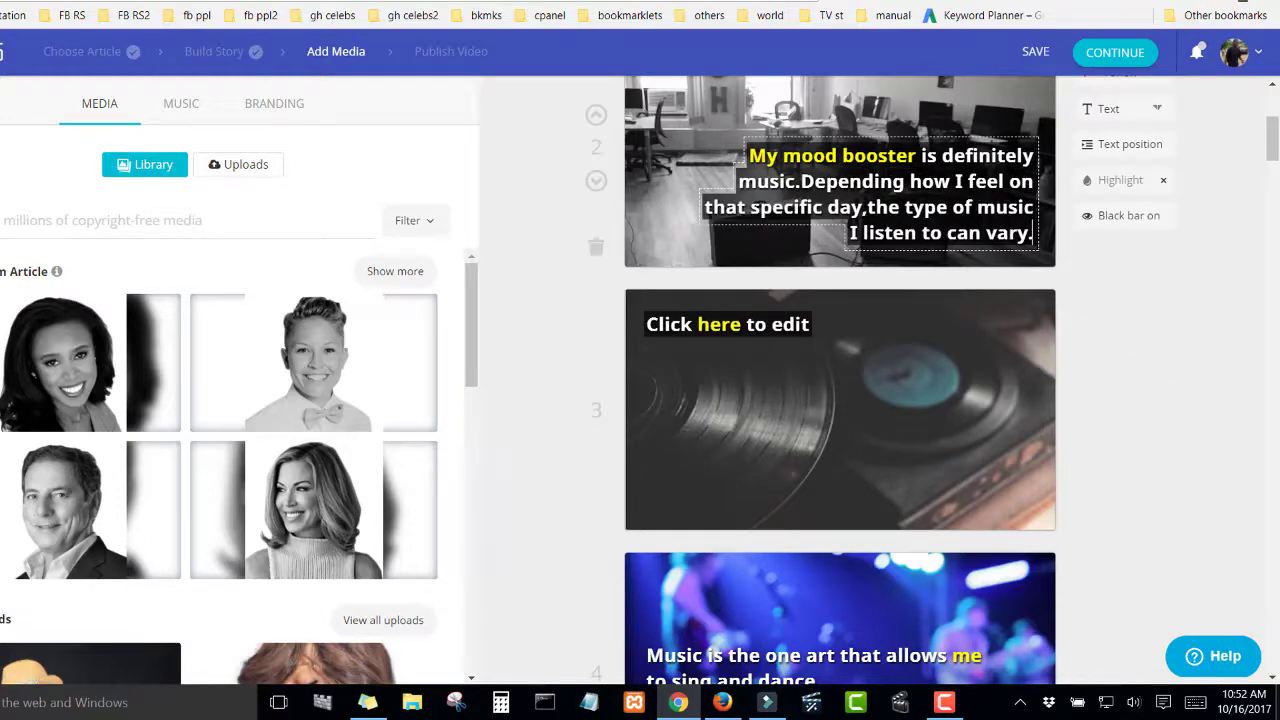
Step: Delete the emptied scene 3 and the leftover credit scene
click(596, 509)
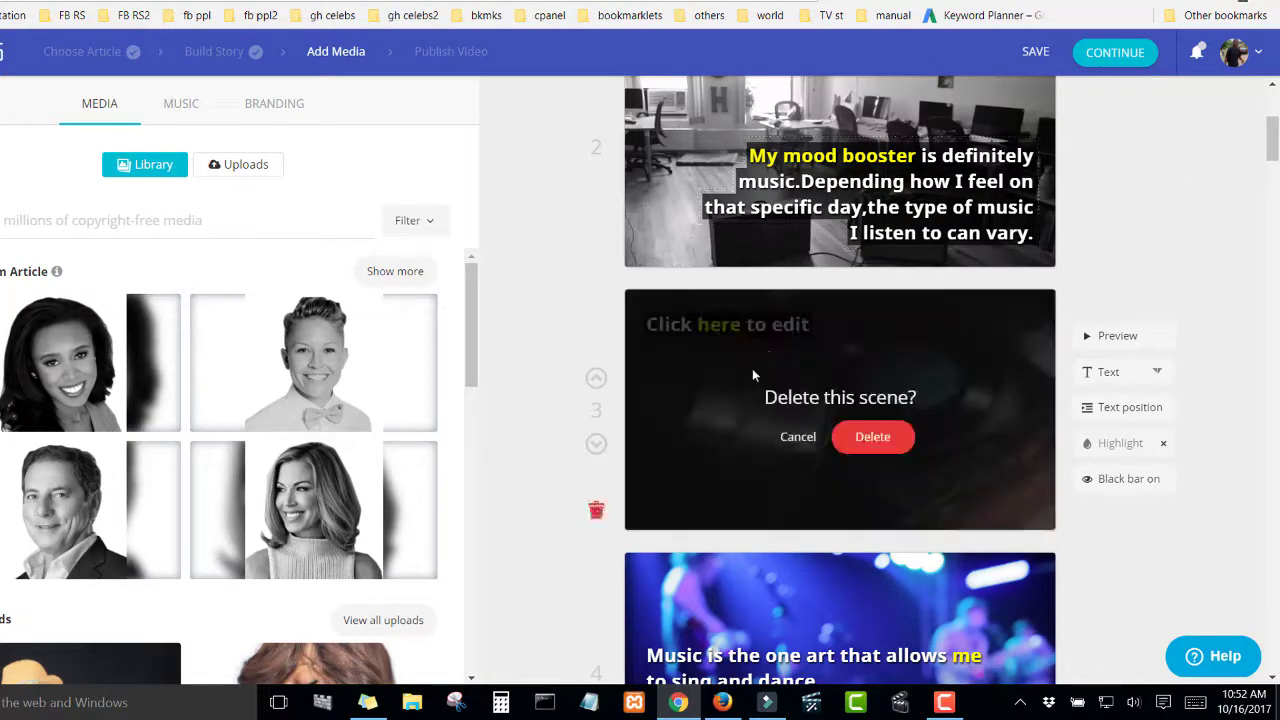
click(874, 436)
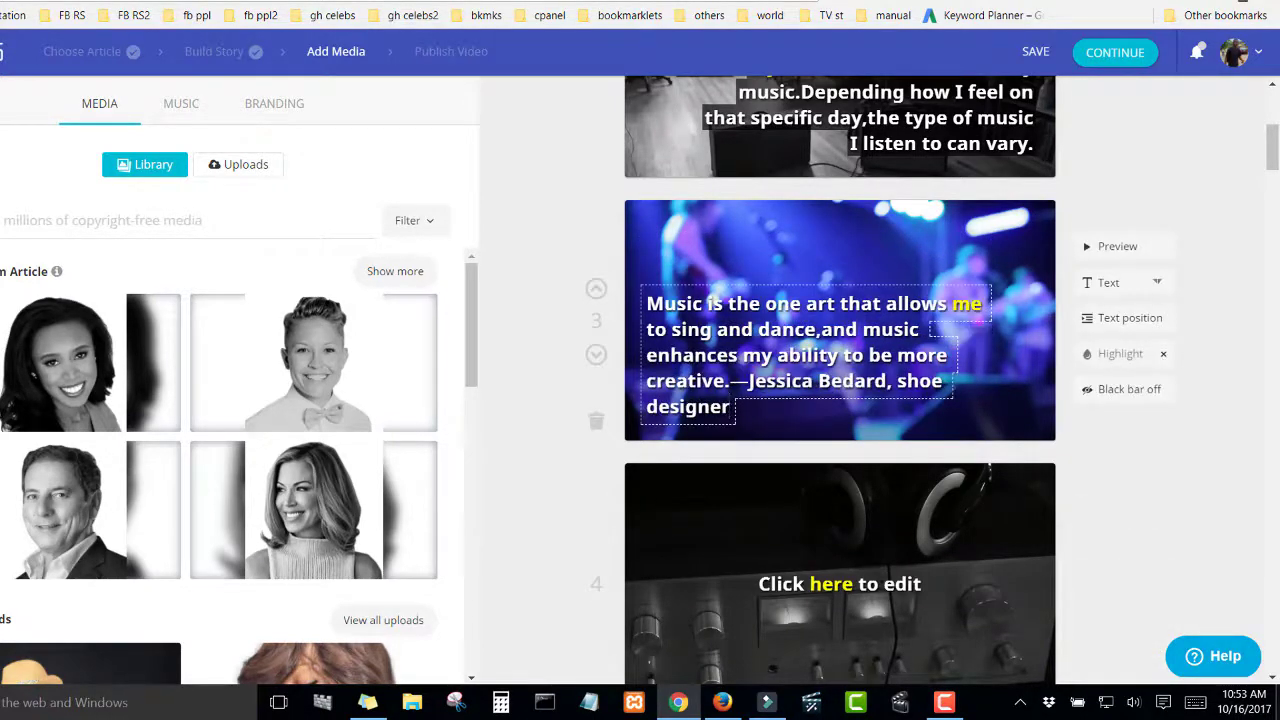
scroll(596, 580, down, 1)
click(596, 594)
click(868, 520)
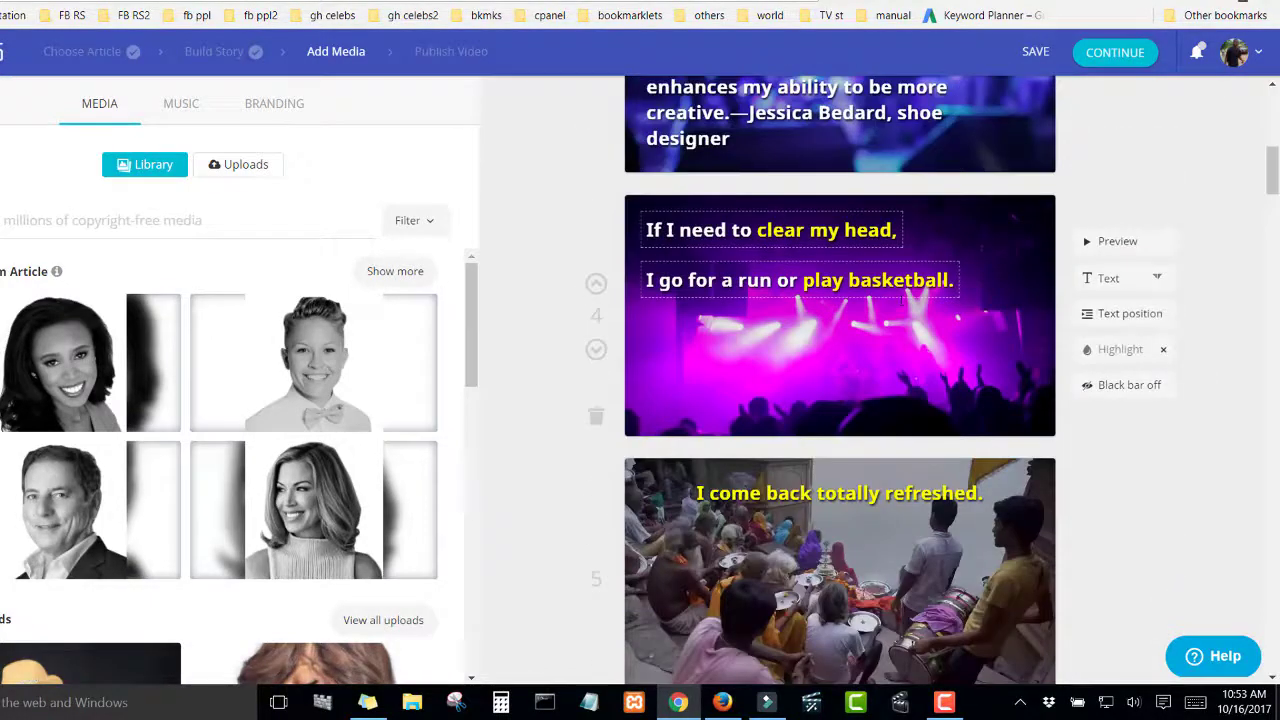
Step: Merge the come-back-refreshed line into scene 4's caption and delete the emptied scene 5
key(shift+Home)
key(BackSpace)
key(BackSpace)
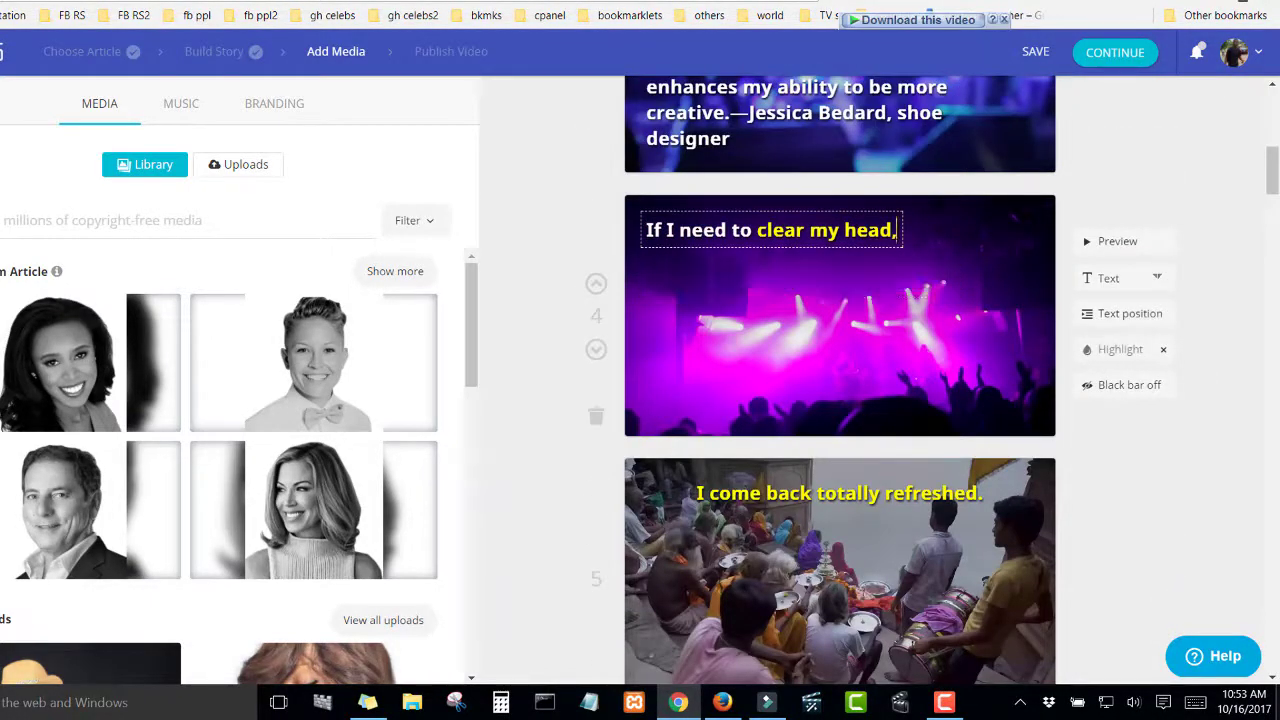
key(ctrl+z)
key(shift+Home)
key(BackSpace)
key(Tab)
key(BackSpace)
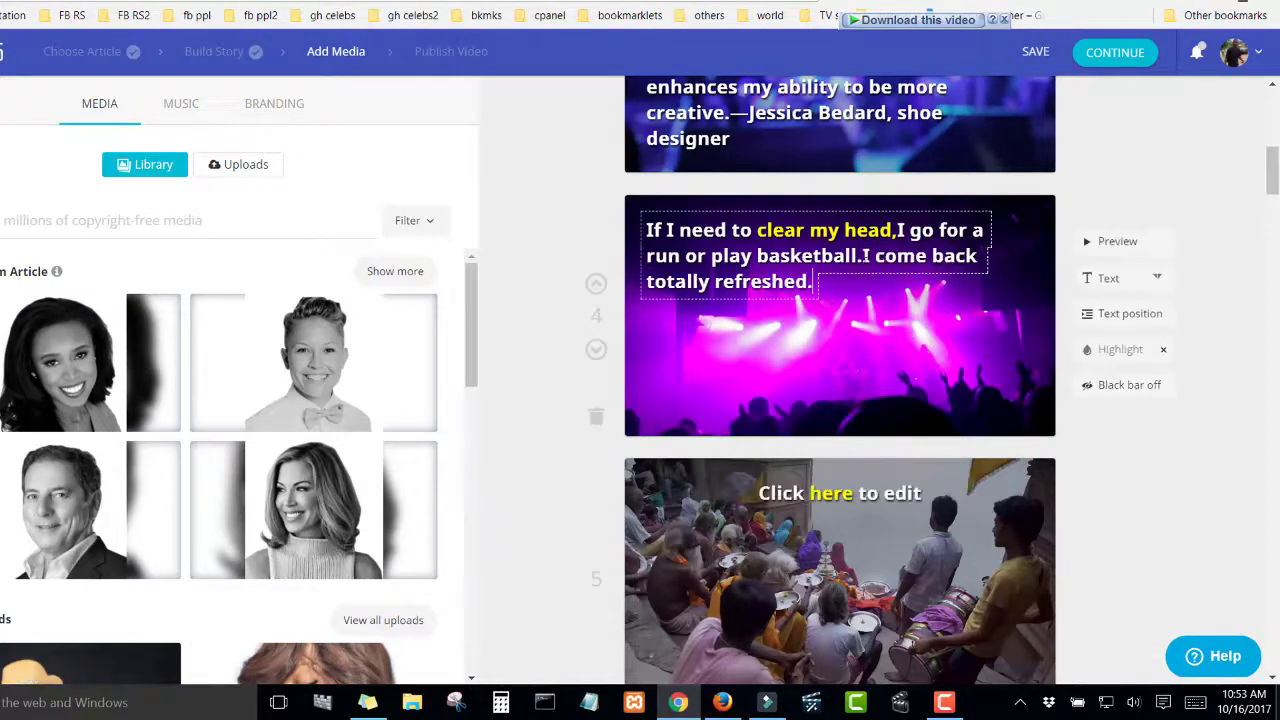
scroll(596, 560, down, 2)
click(596, 499)
click(870, 427)
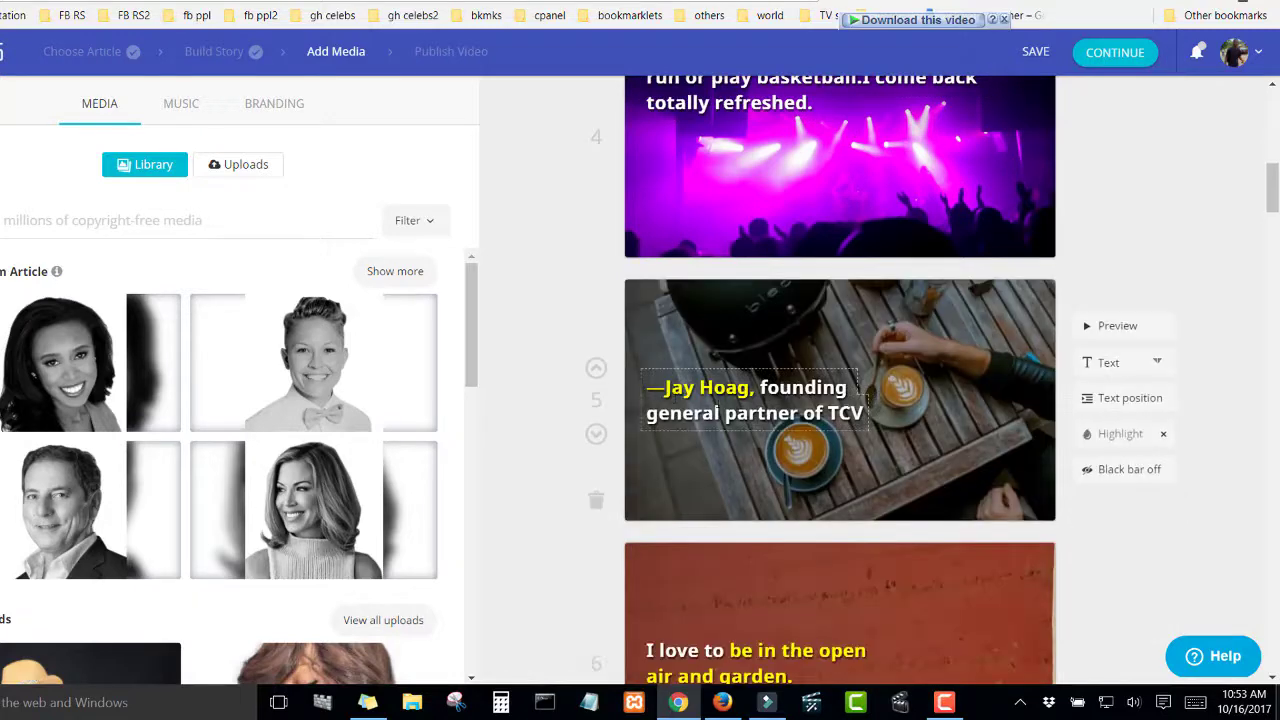
Step: Append the founding-partner credit caption to scene 4 and delete the emptied scene
key(shift+Down)
key(shift+End)
key(ctrl+c)
key(BackSpace)
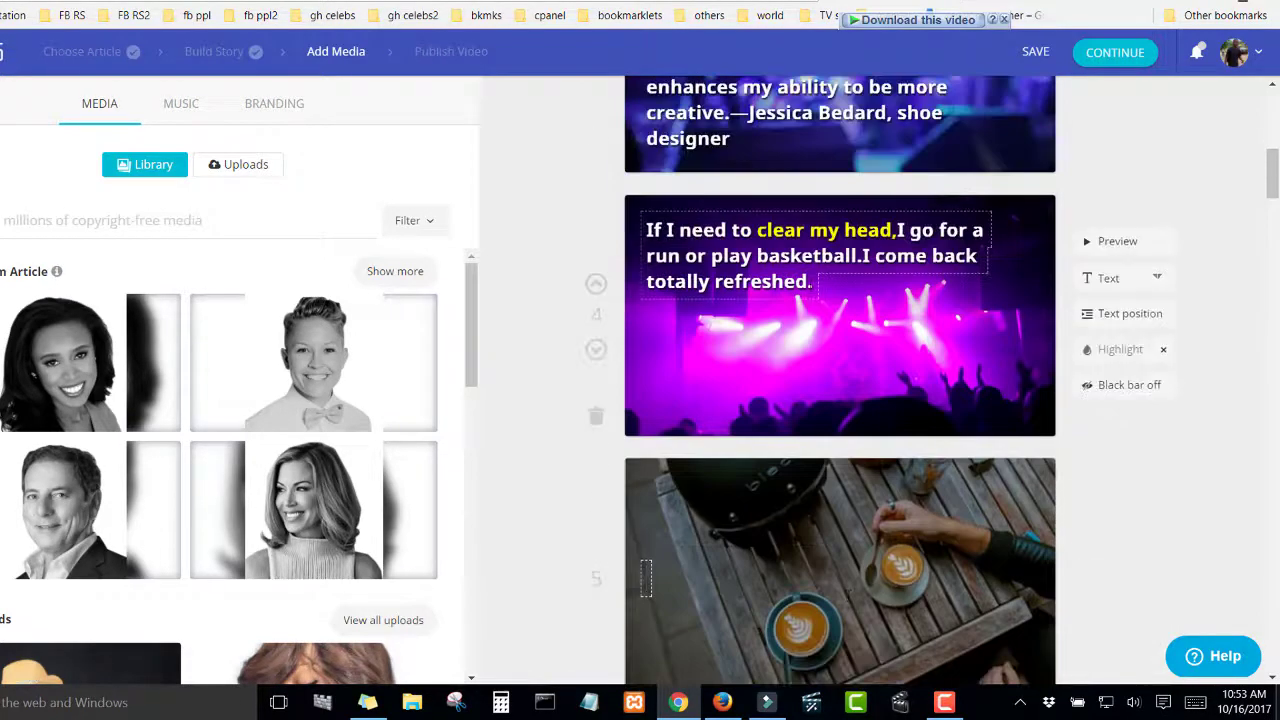
key(ctrl+v)
scroll(600, 500, down, 2)
click(596, 499)
click(876, 432)
scroll(929, 437, down, 4)
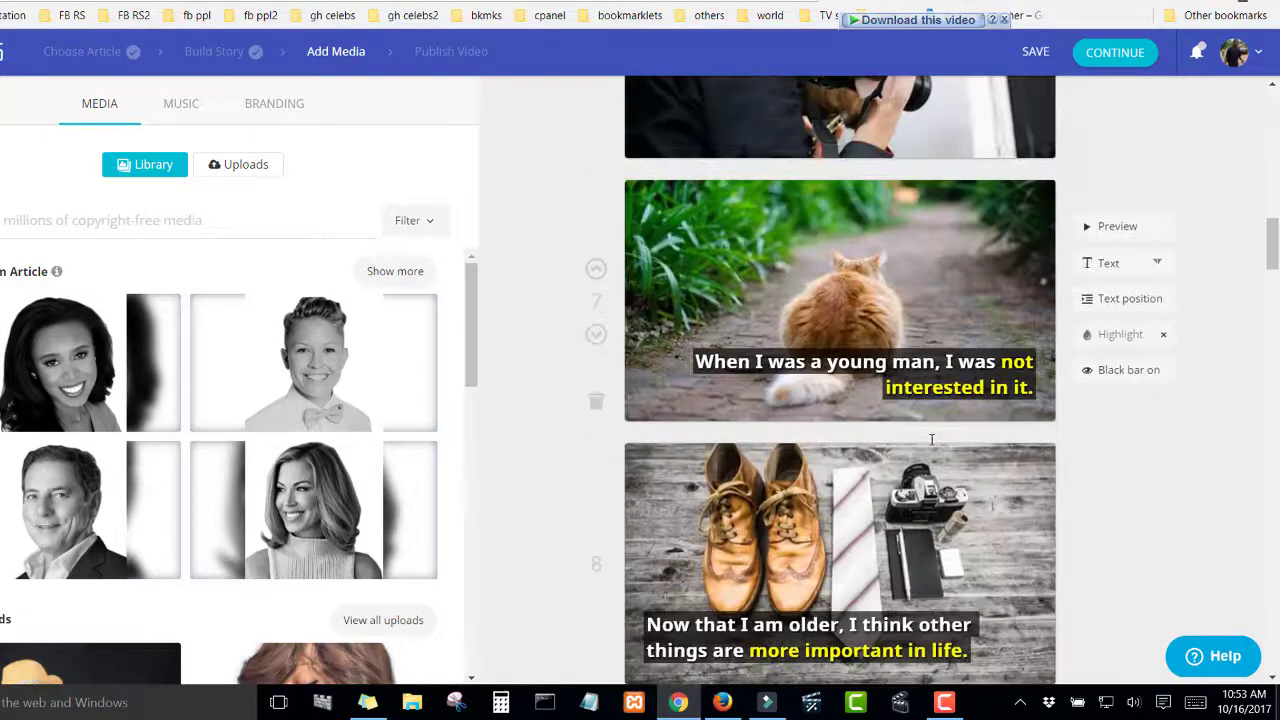
Step: Check the quotes in the source article, then place the woman's black-and-white photo on scene 3
scroll(931, 440, down, 3)
scroll(881, 316, up, 15)
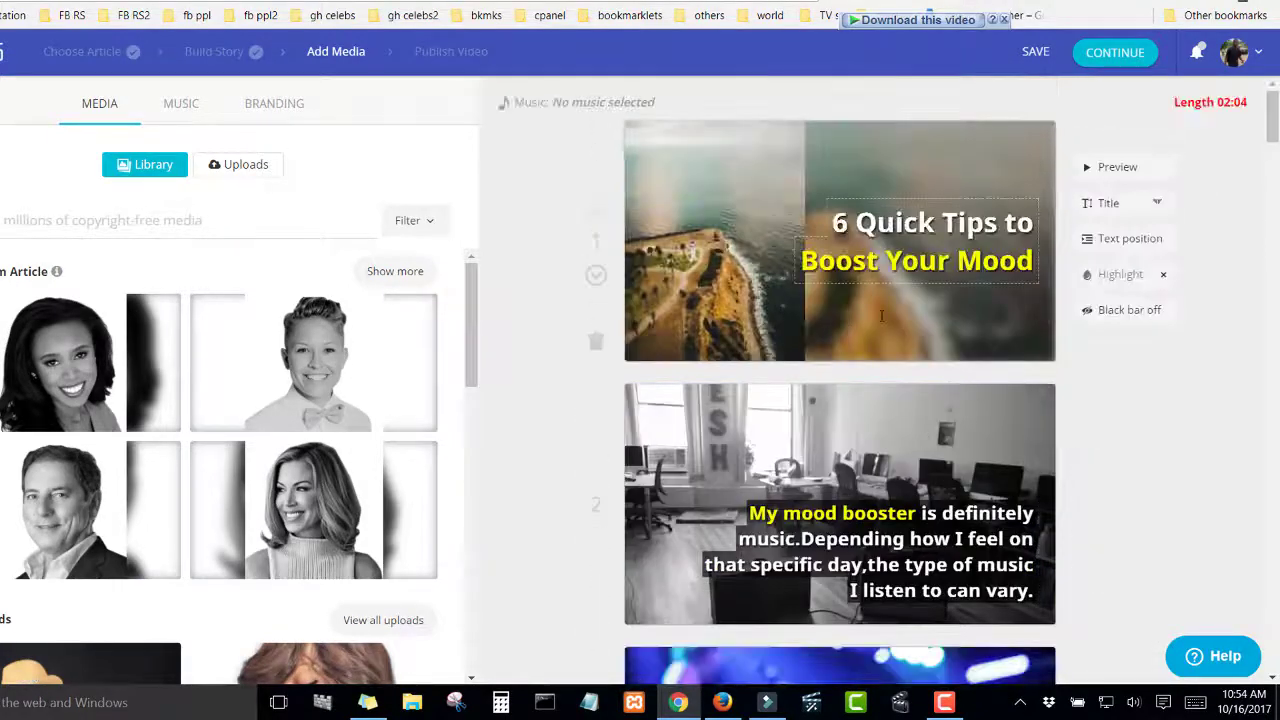
scroll(881, 316, down, 2)
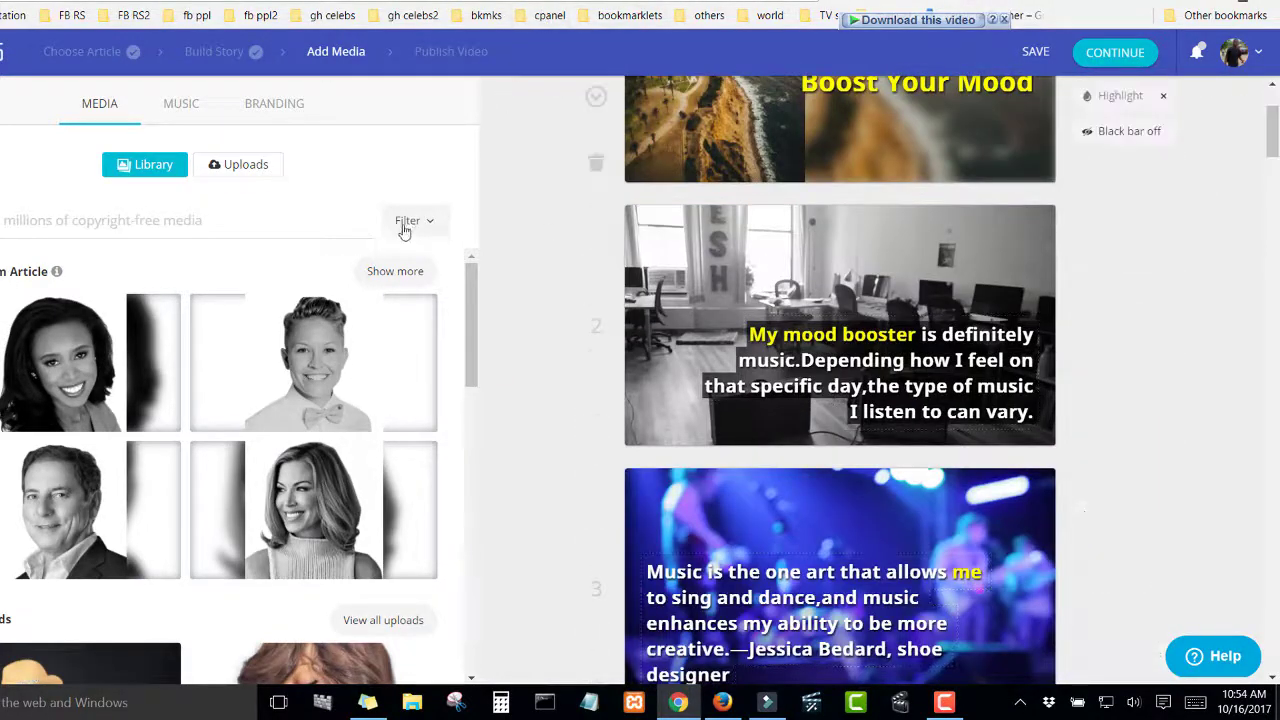
key(ctrl+Tab)
scroll(221, 231, up, 1)
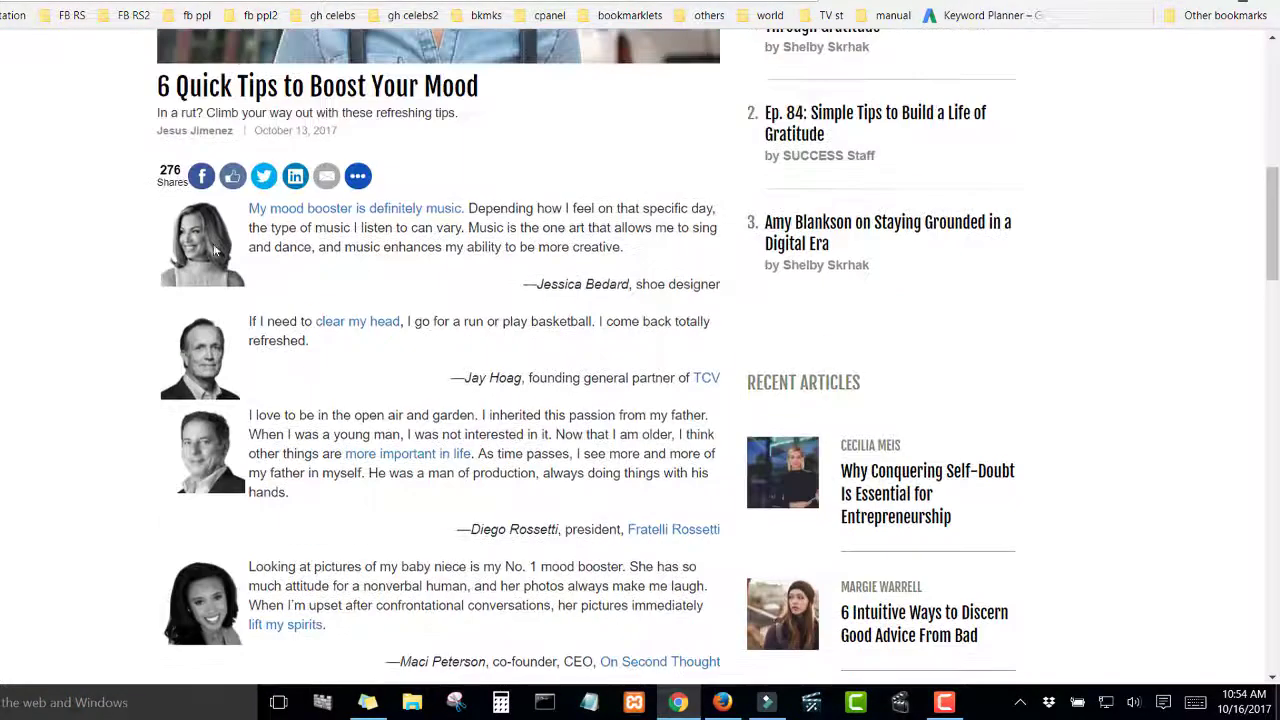
key(ctrl+Tab)
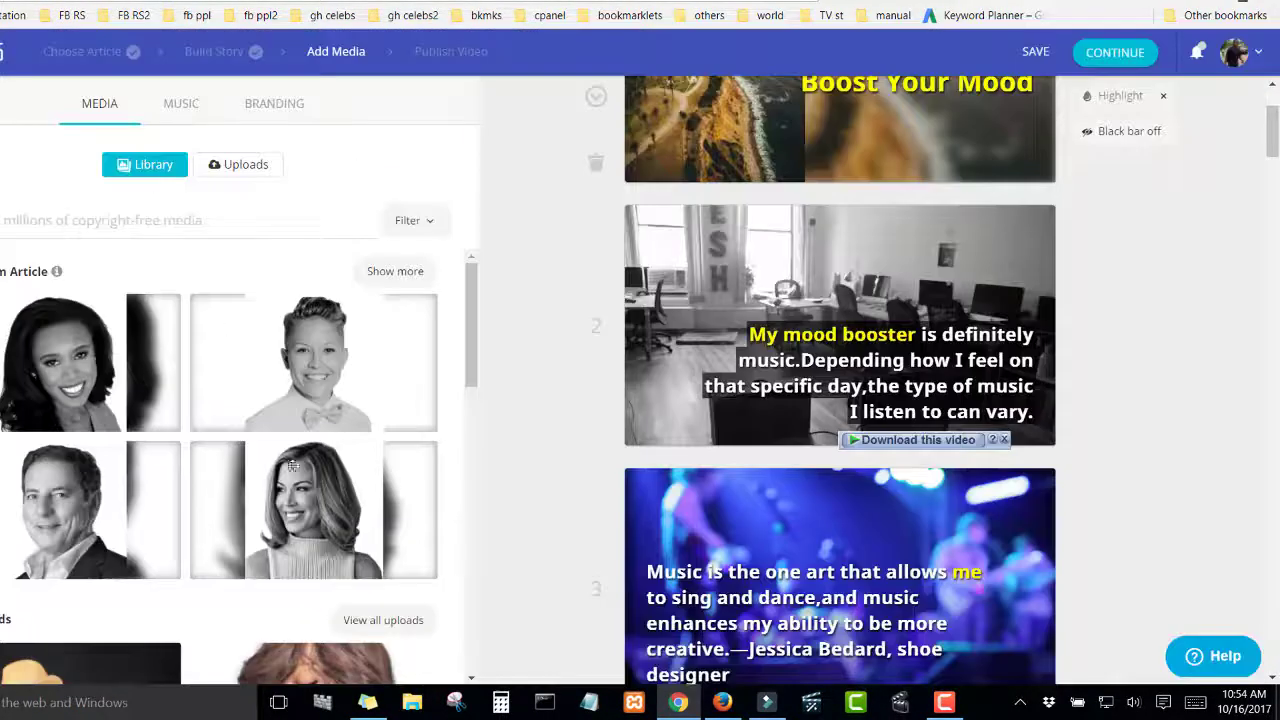
click(399, 271)
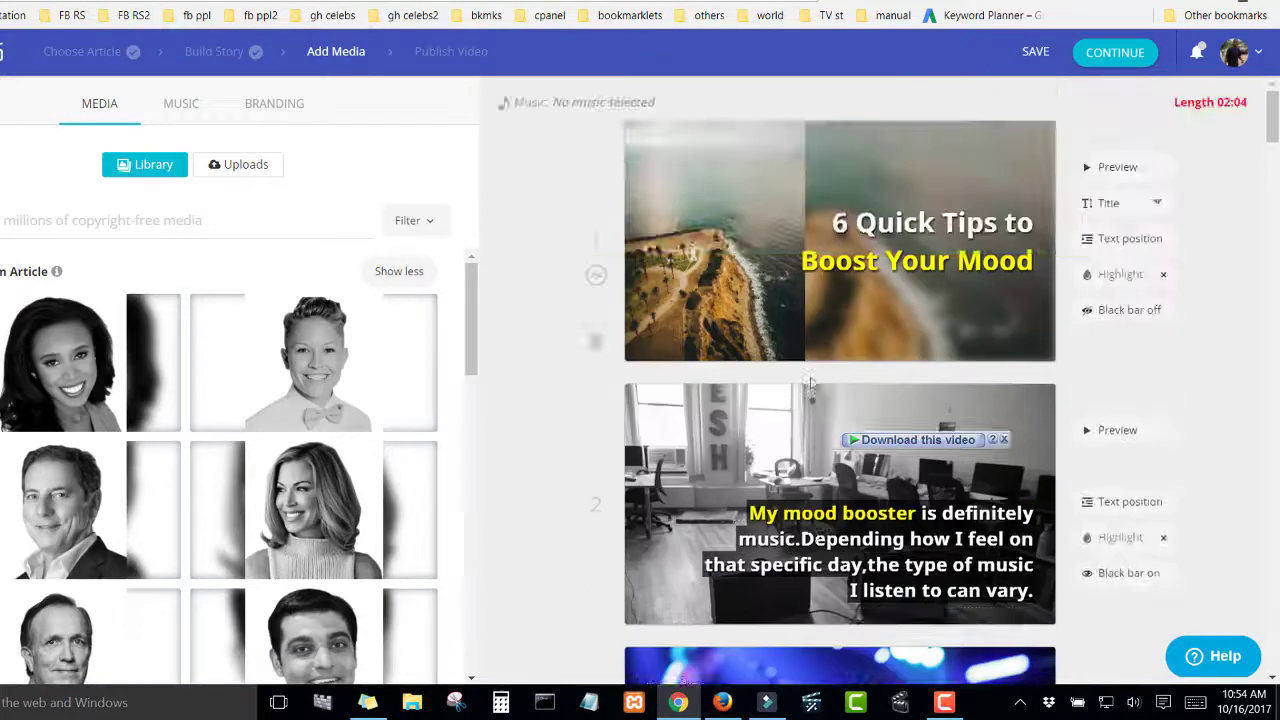
drag(322, 525, 862, 443)
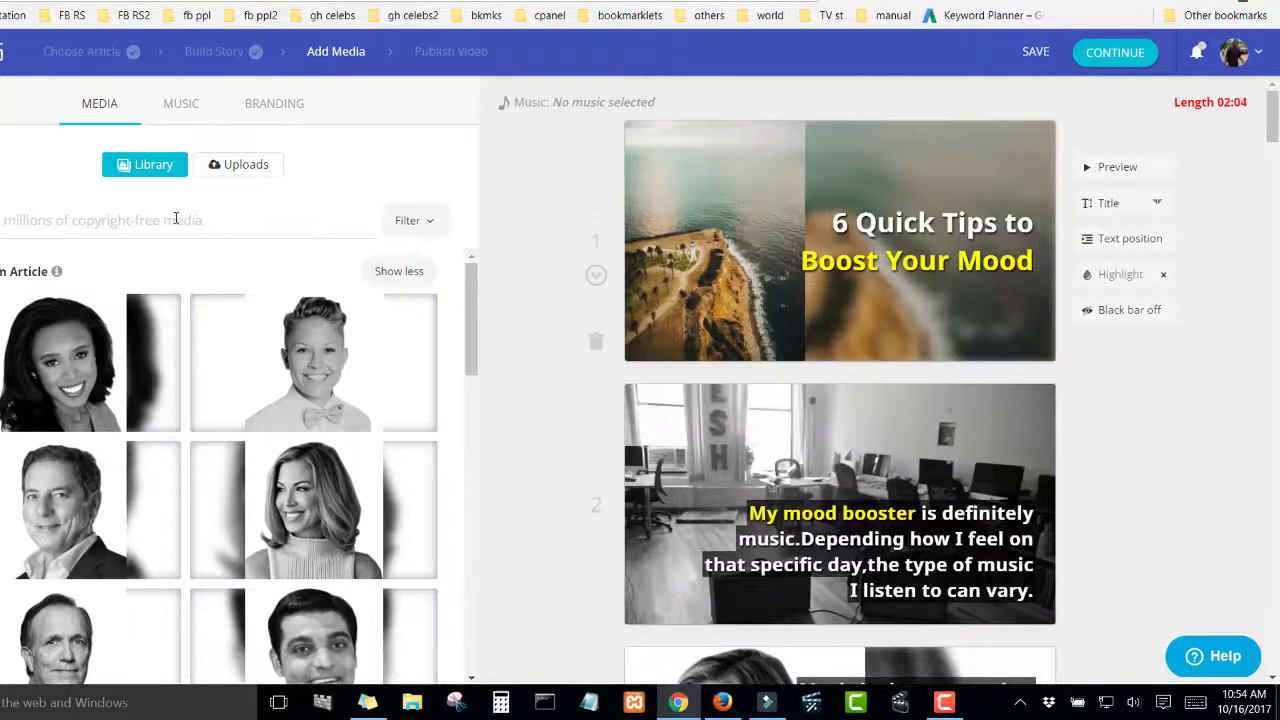
Step: Search the library for 'happy', set the drummers clip as the title scene background, and preview
click(175, 219)
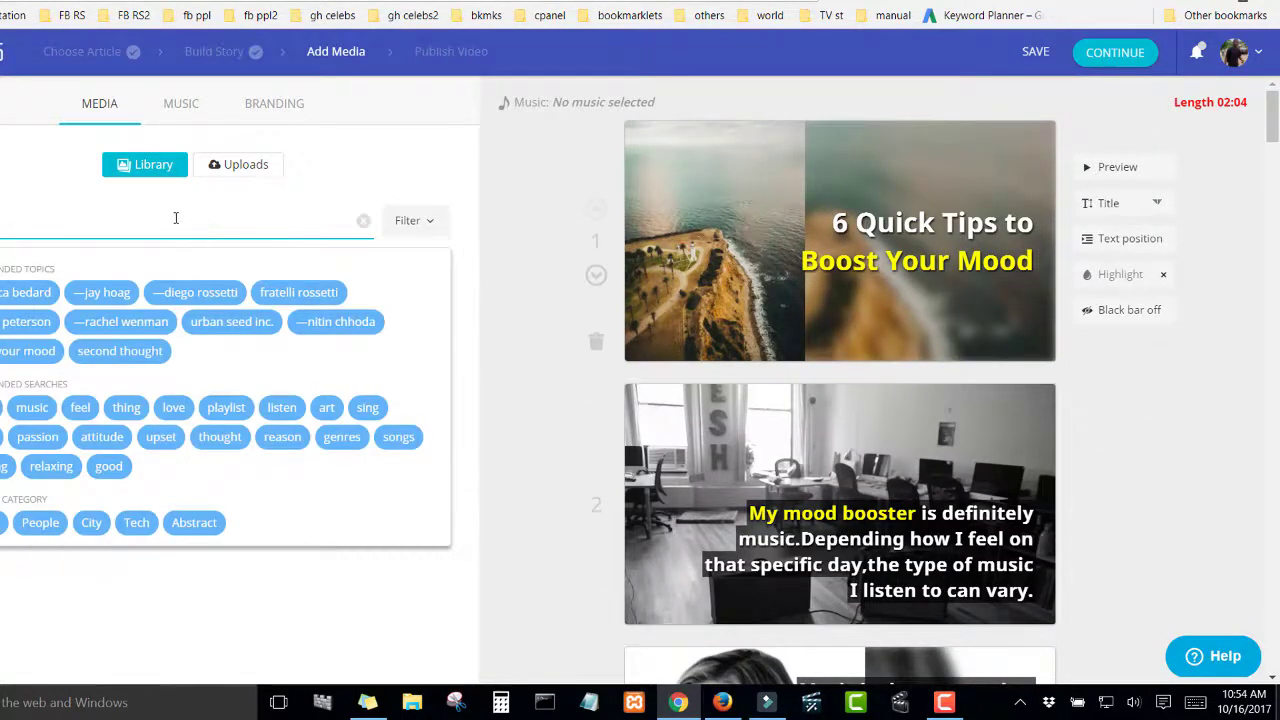
text(happy)
key(Return)
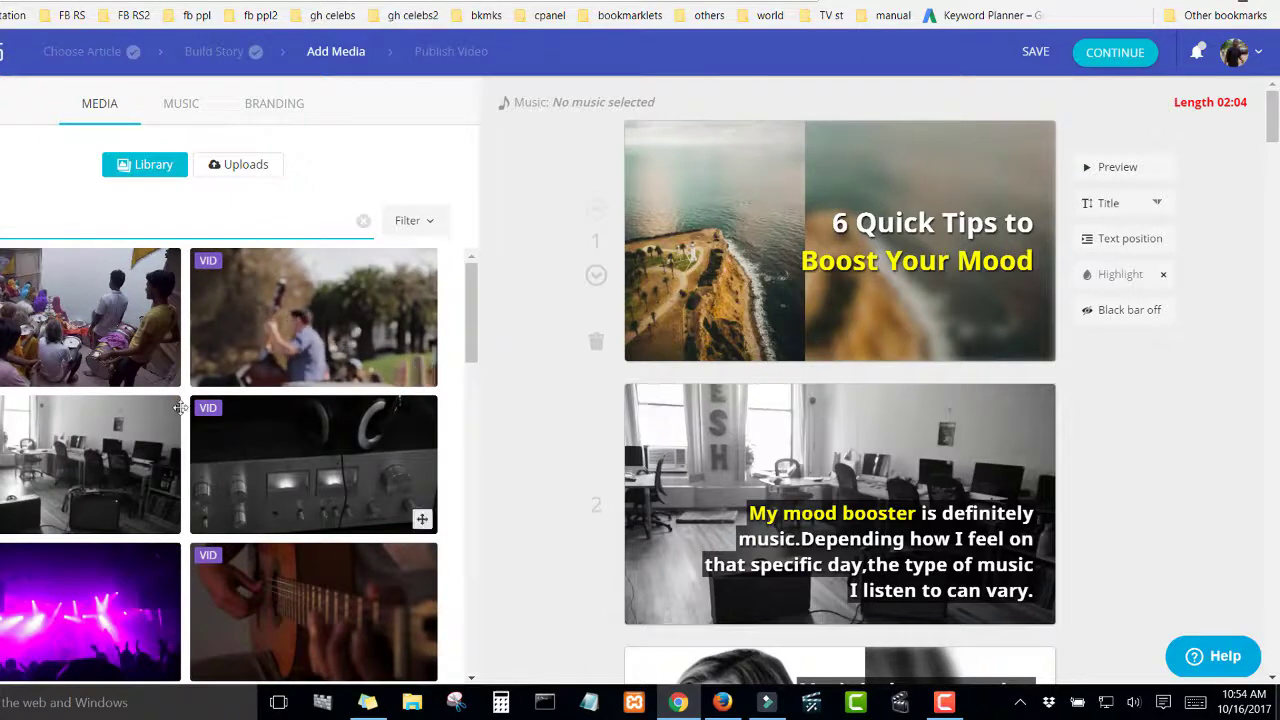
drag(40, 315, 850, 260)
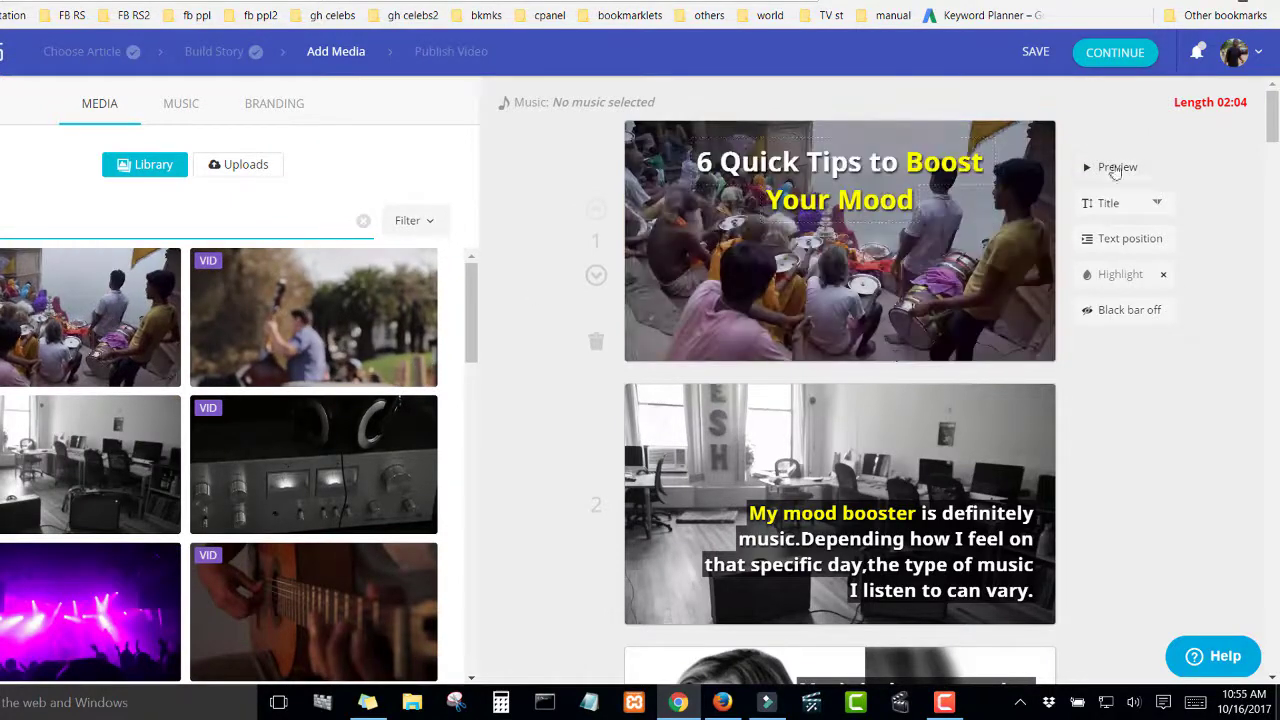
click(1114, 167)
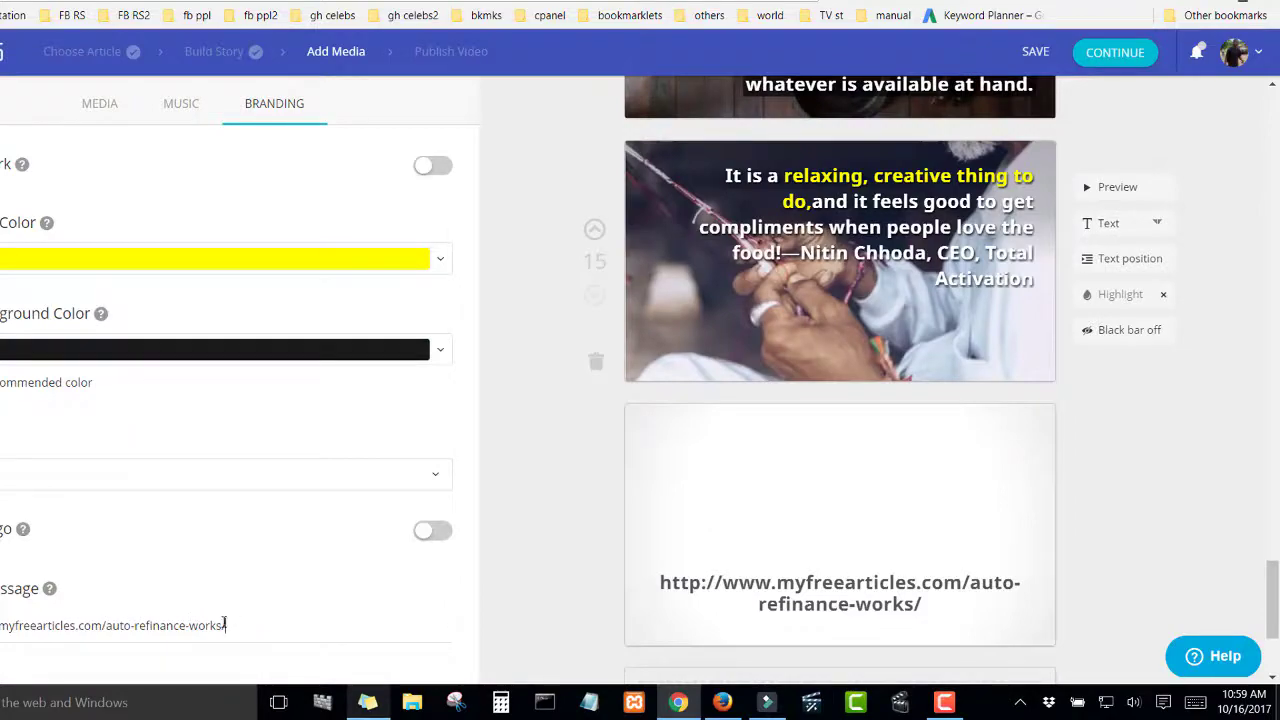
drag(225, 622, 0, 625)
key(BackSpace)
scroll(785, 523, up, 12)
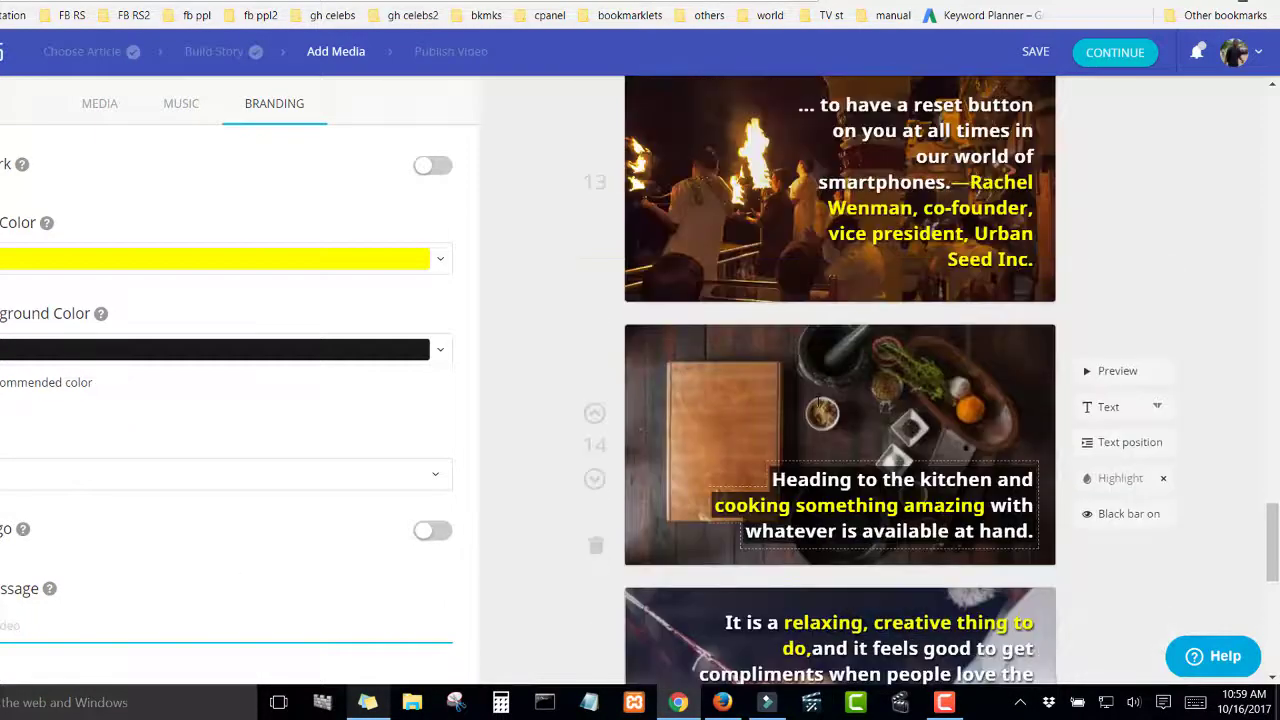
scroll(818, 399, up, 10)
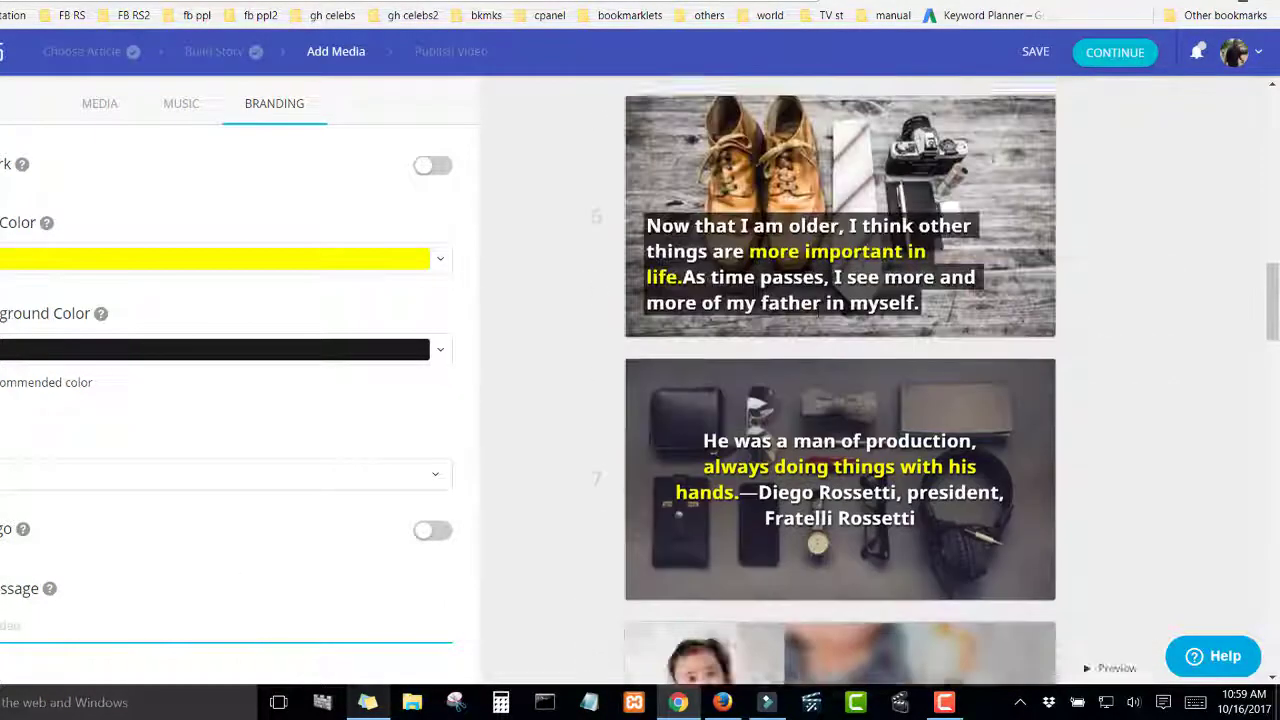
scroll(840, 400, up, 8)
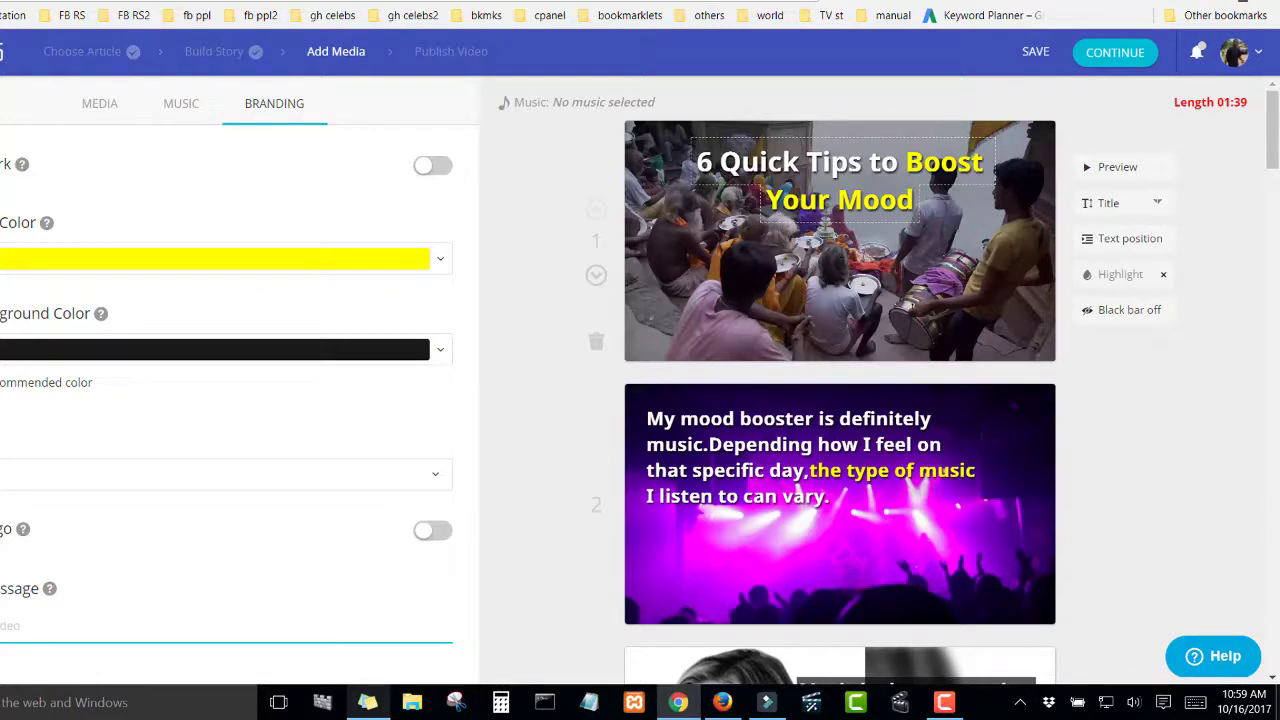
scroll(840, 380, down, 1)
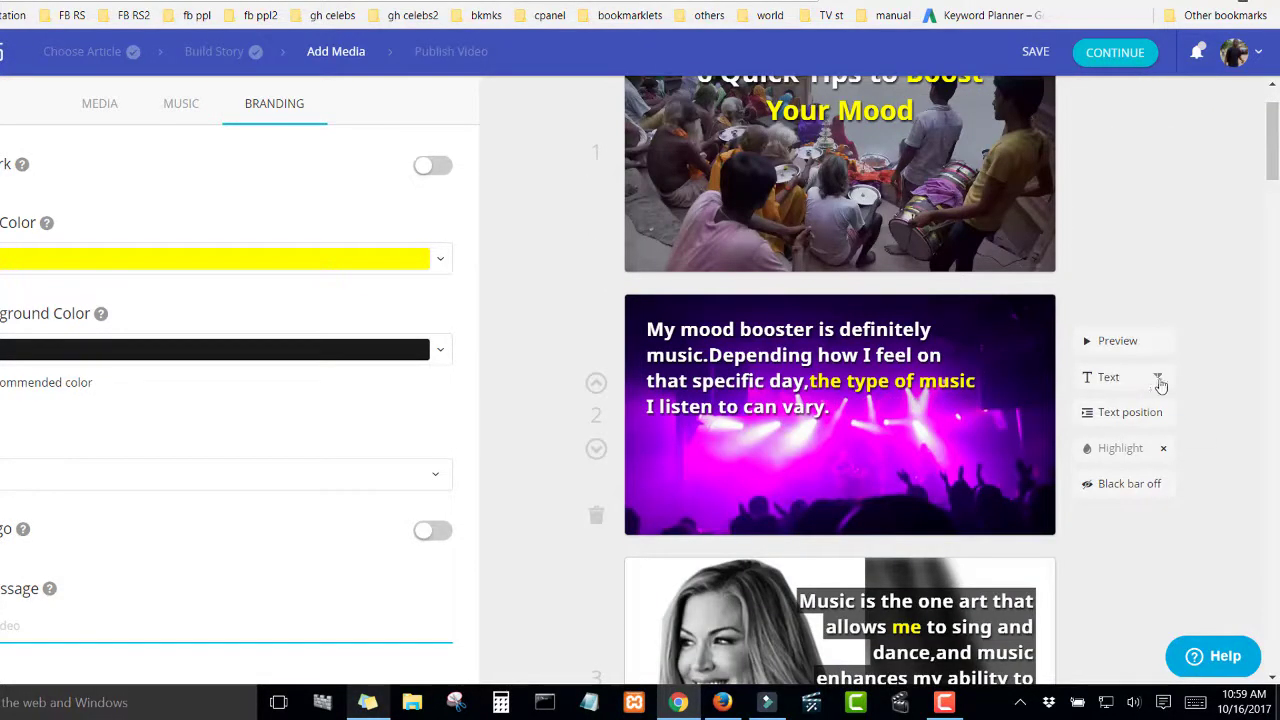
click(1158, 381)
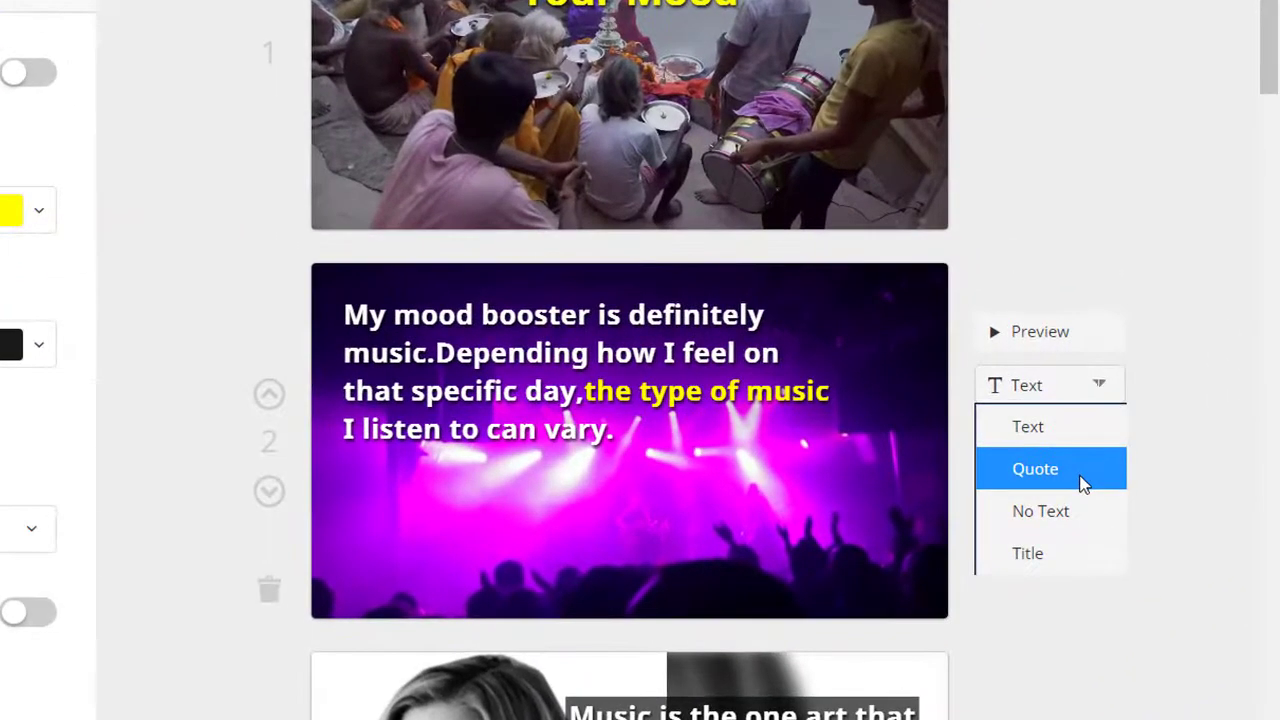
click(1083, 483)
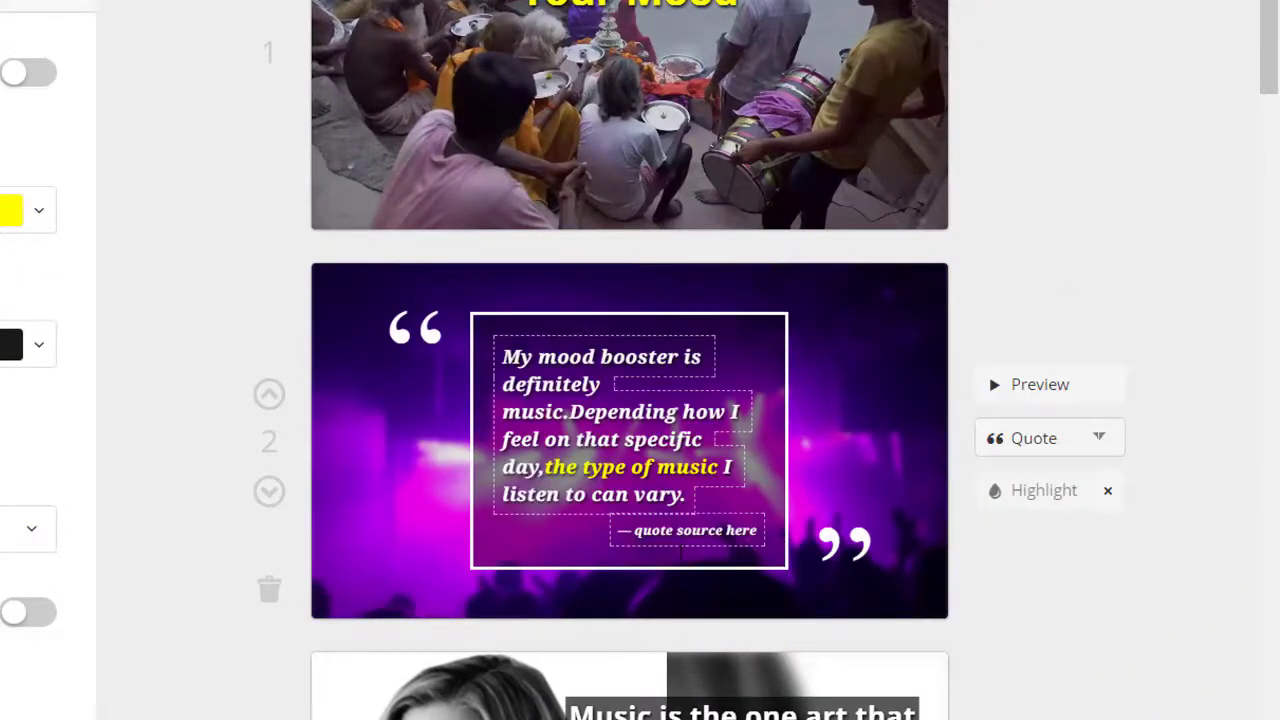
scroll(630, 360, down, 1)
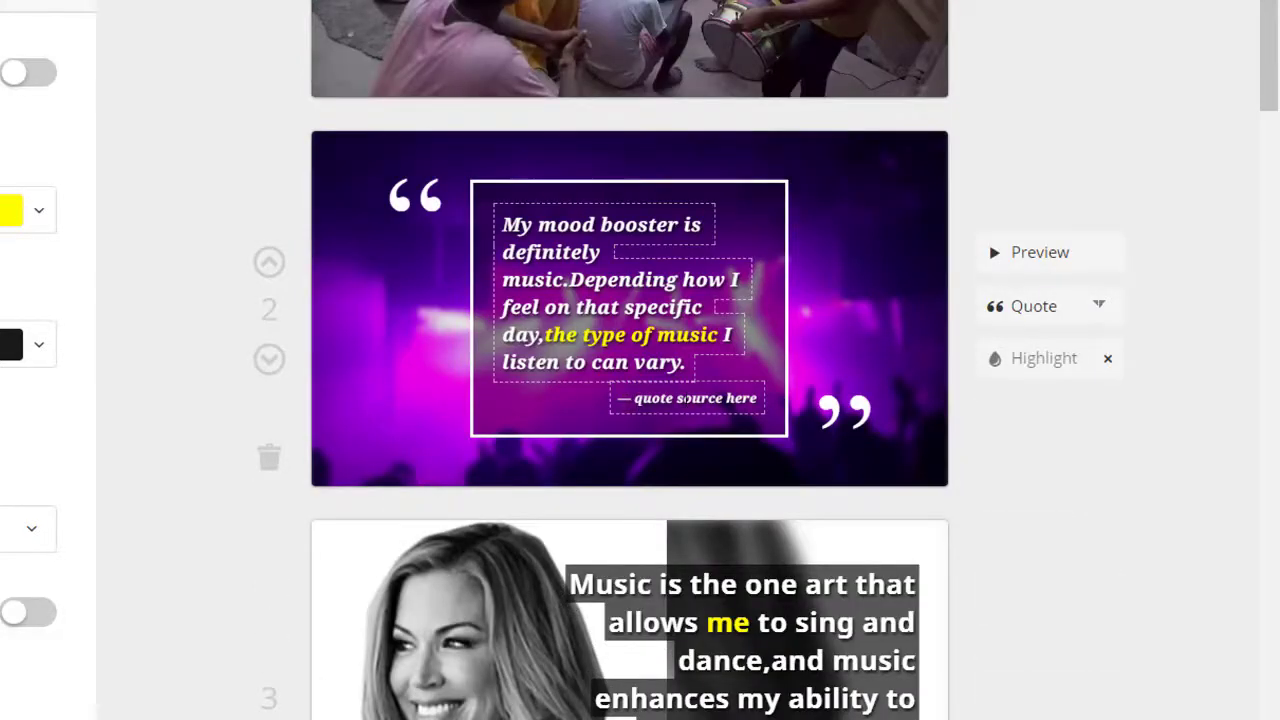
click(1100, 312)
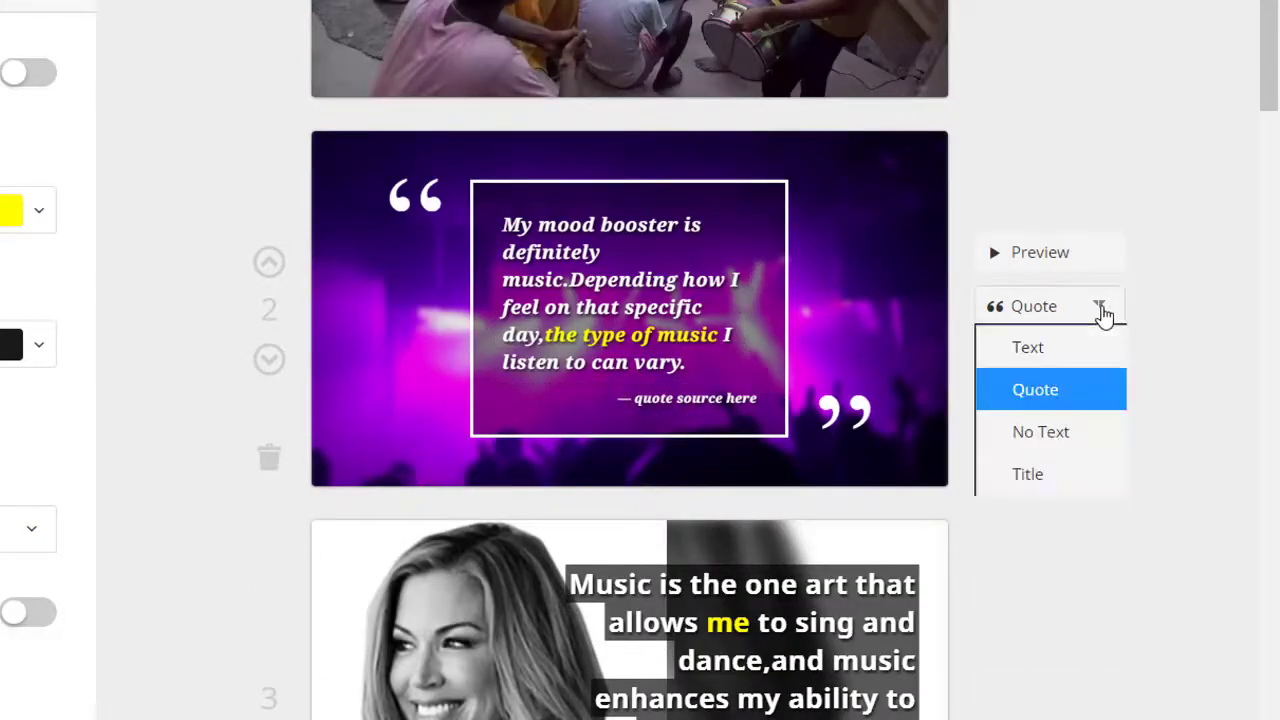
click(1055, 476)
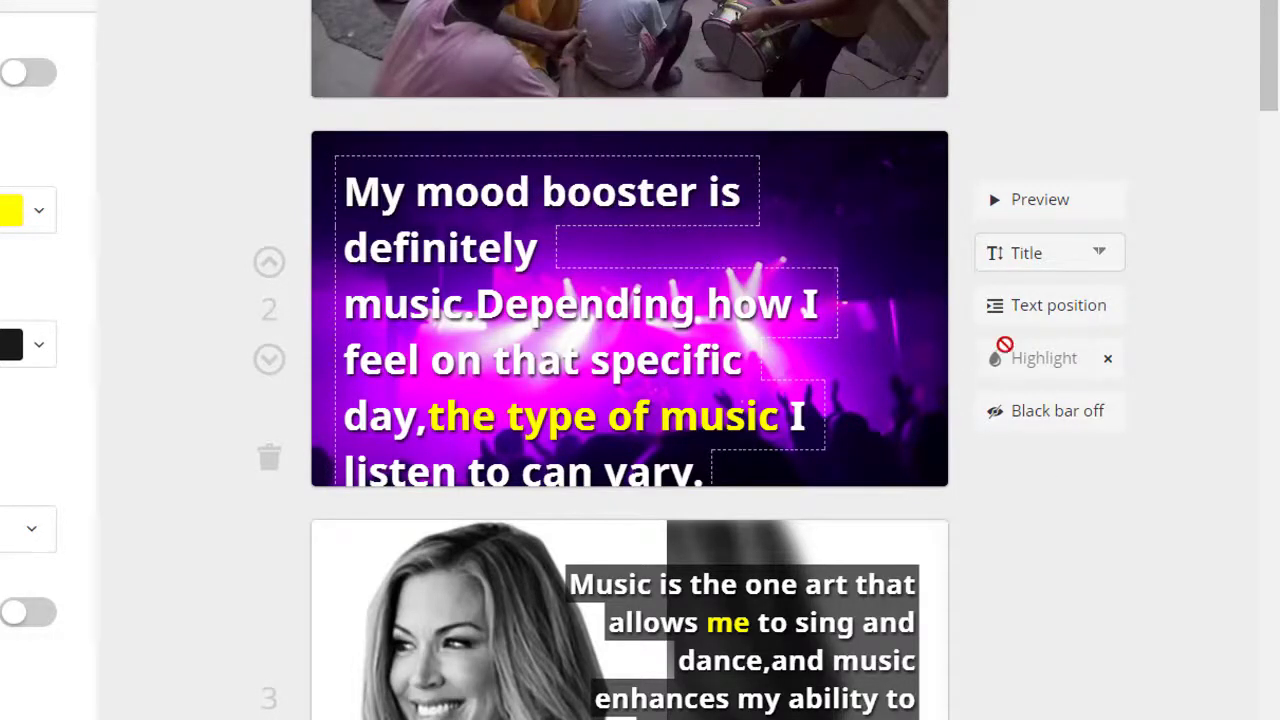
click(1104, 313)
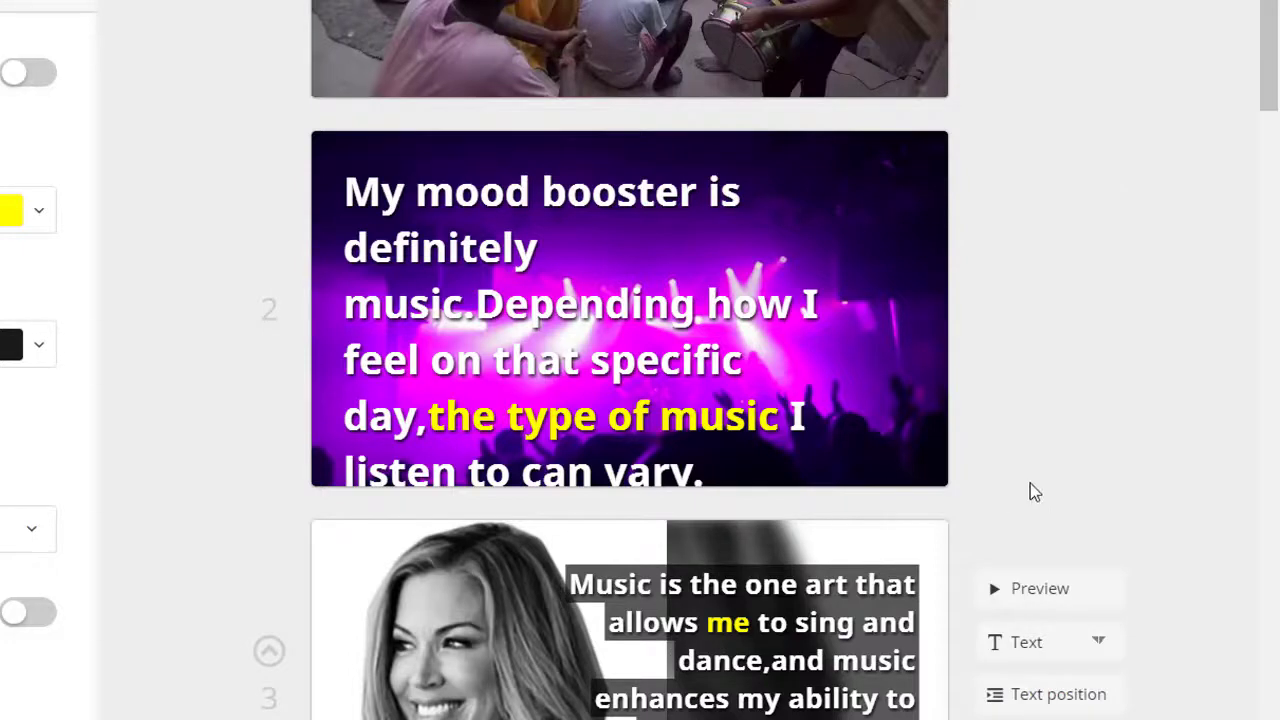
click(1095, 256)
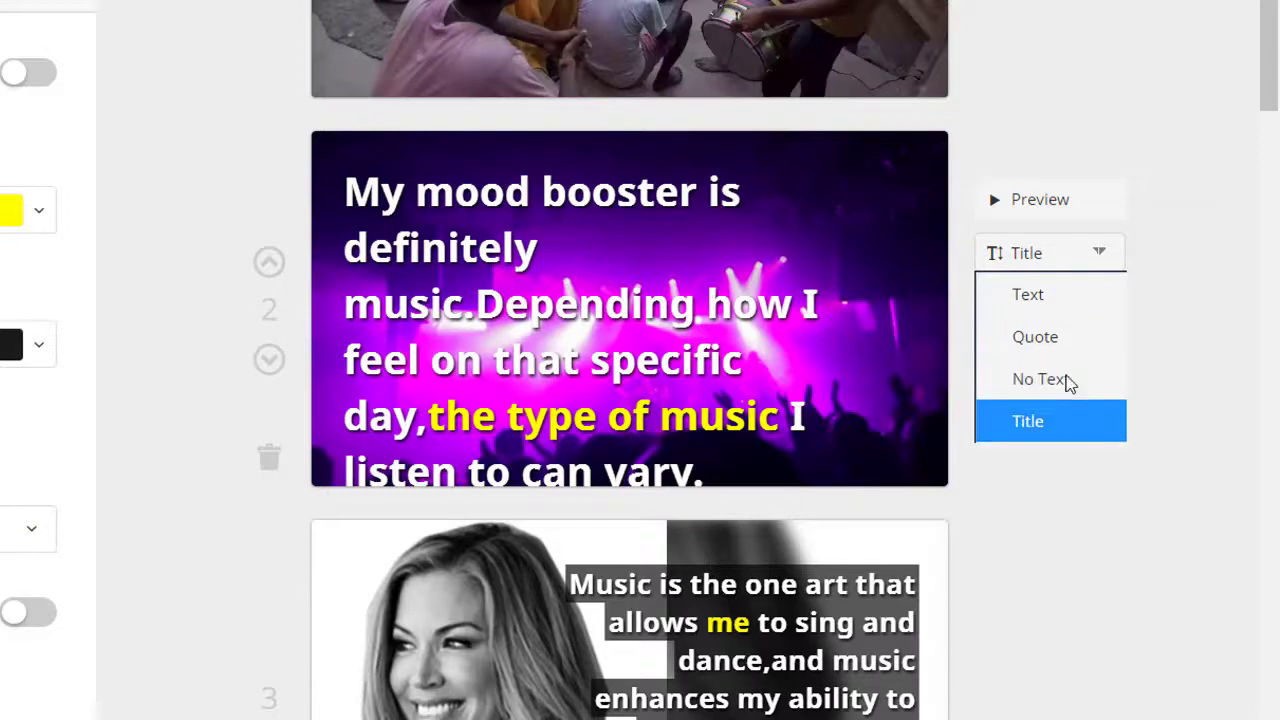
Step: Give slide 2 plain style with its caption at middle-right and black bars behind each line
click(1077, 308)
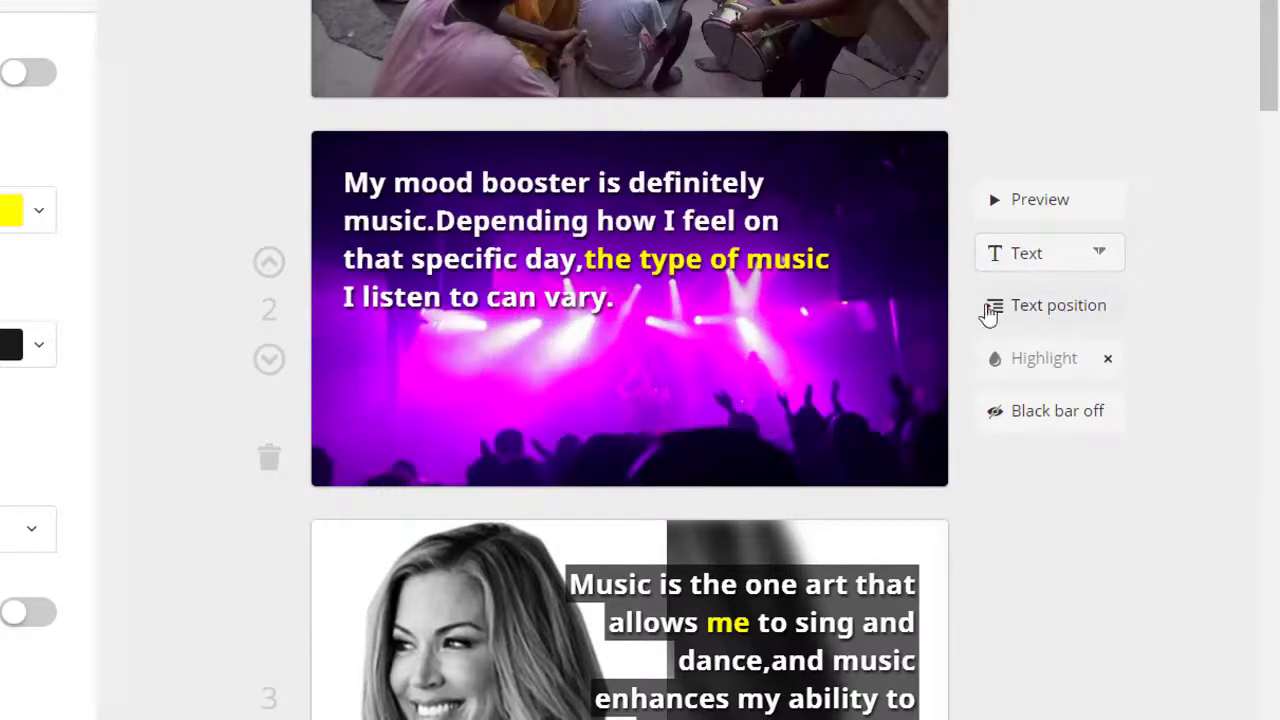
click(1086, 312)
click(1086, 310)
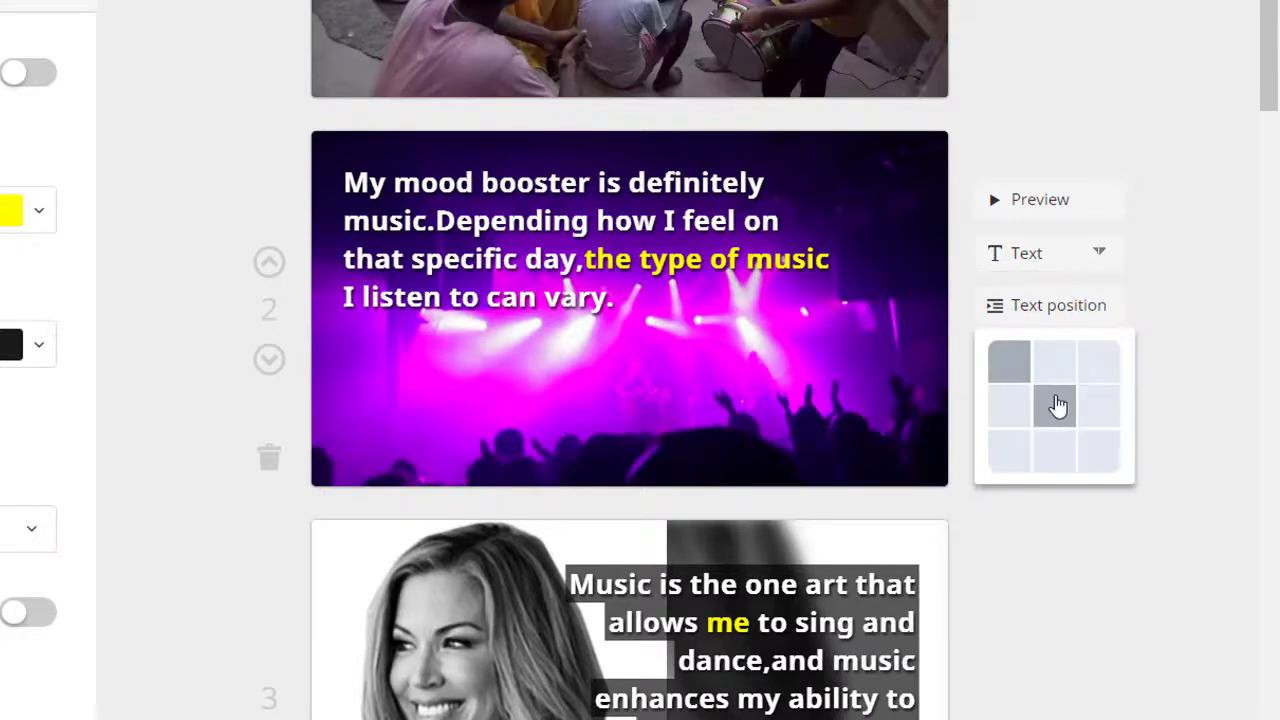
click(1058, 405)
click(1088, 314)
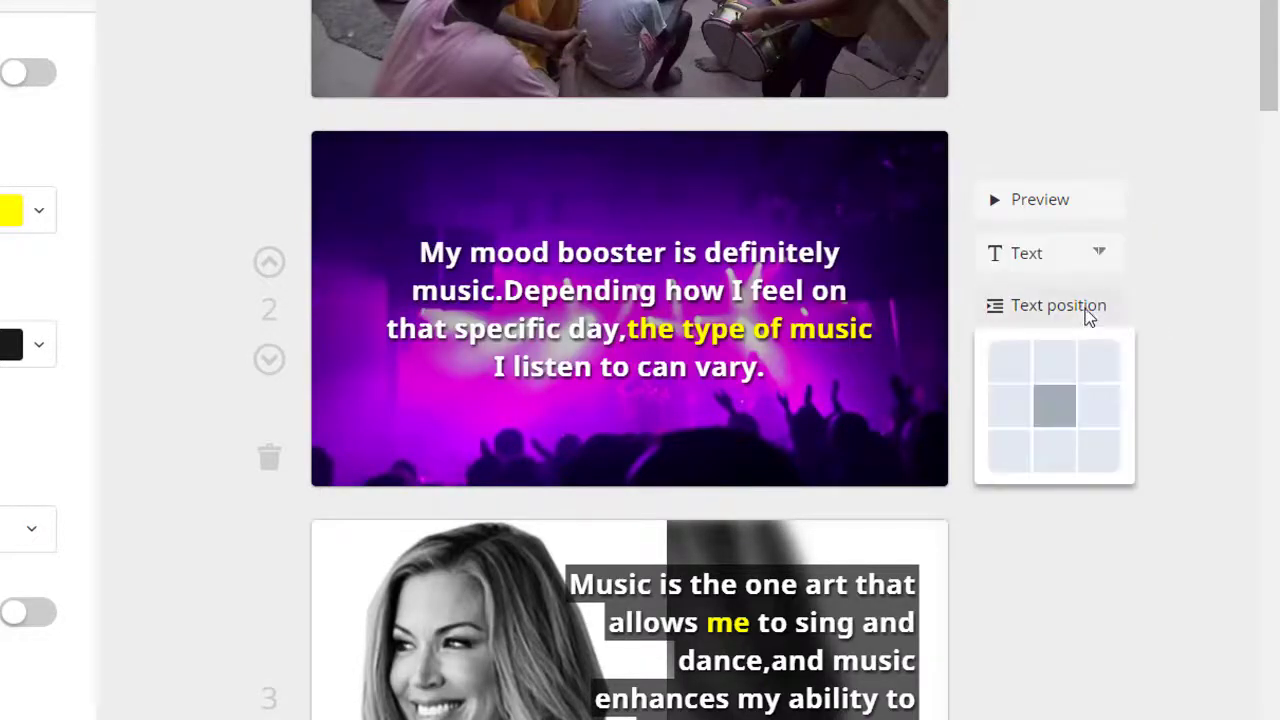
click(1102, 410)
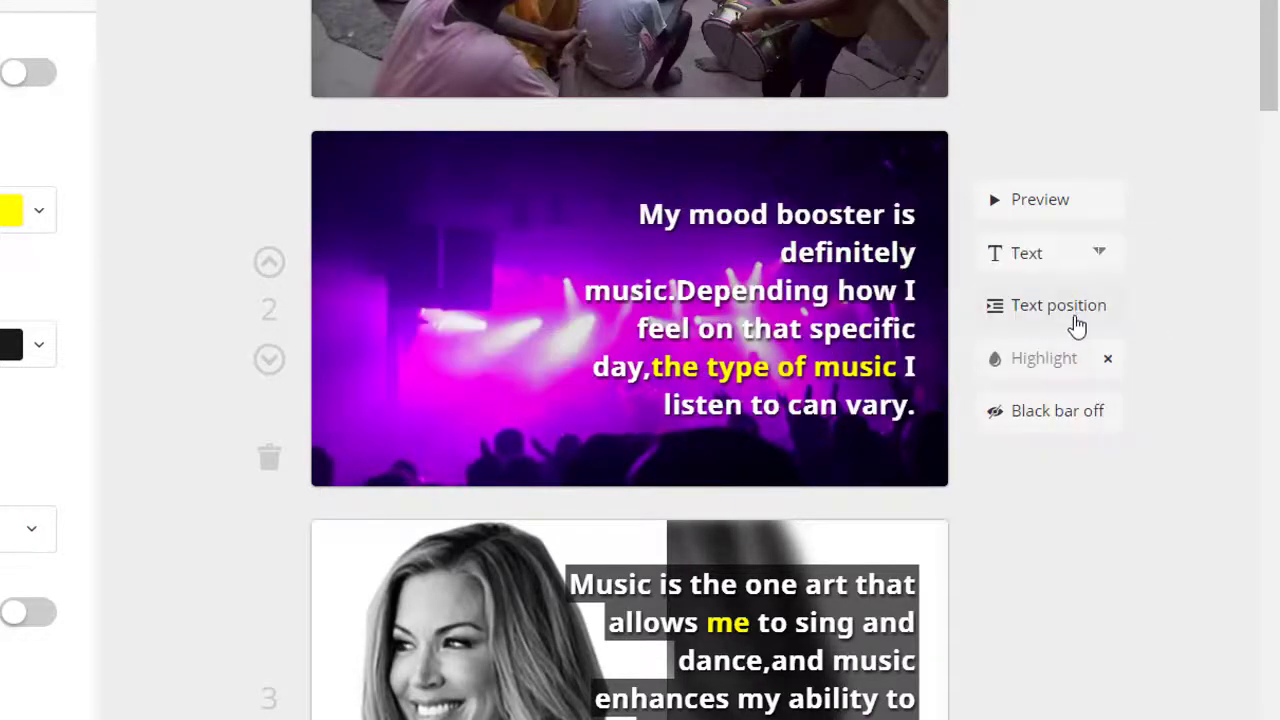
click(1068, 424)
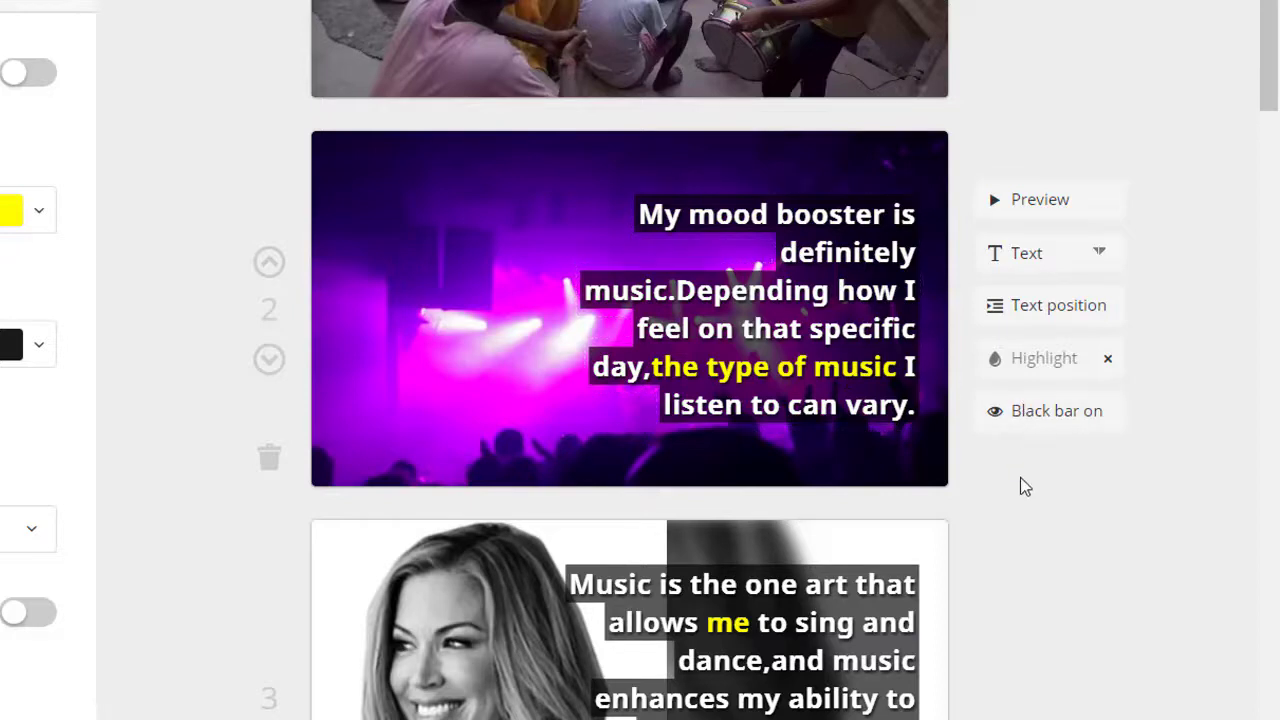
Step: Search the media library for 'garden' images for slide 5
scroll(1018, 480, down, 7)
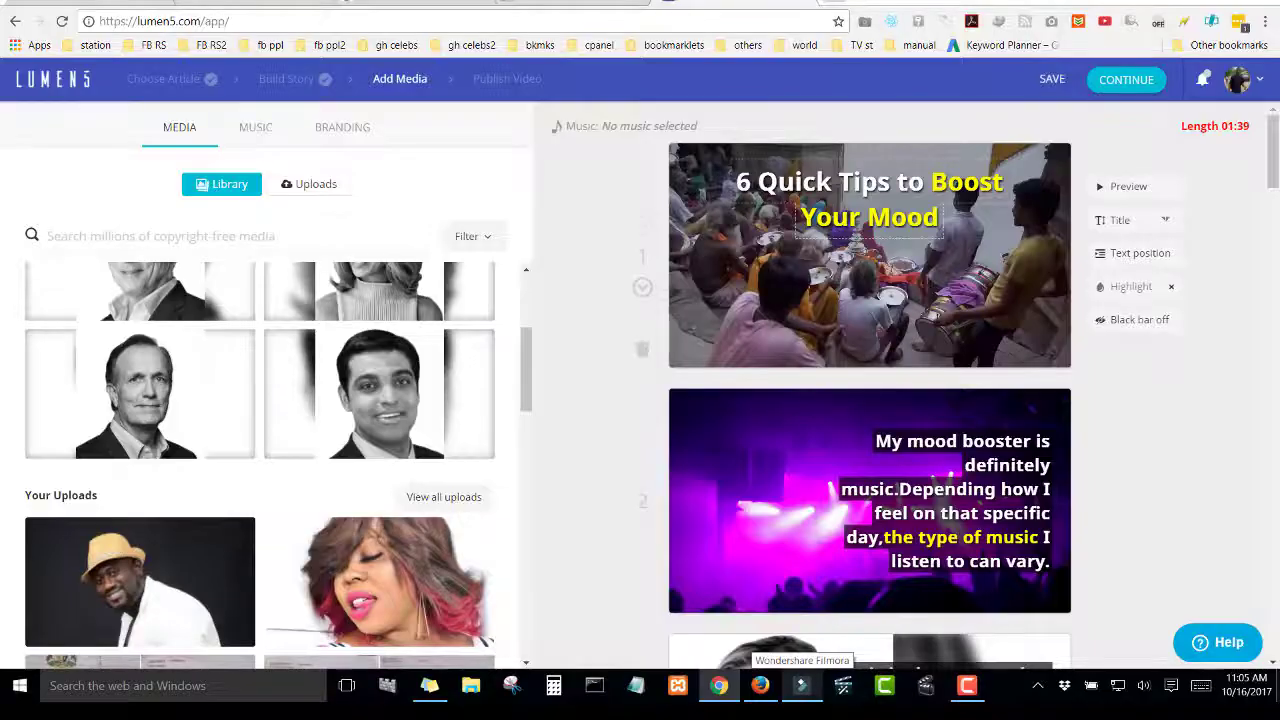
scroll(960, 395, down, 8)
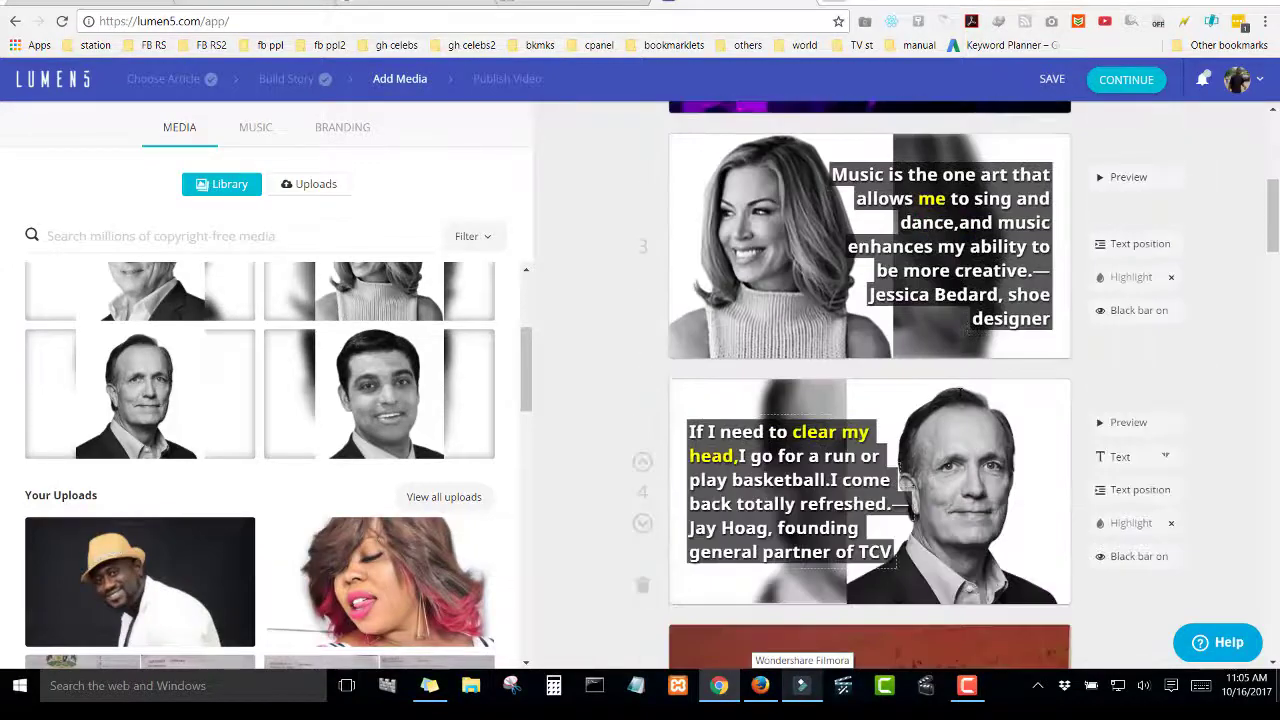
scroll(913, 400, down, 1)
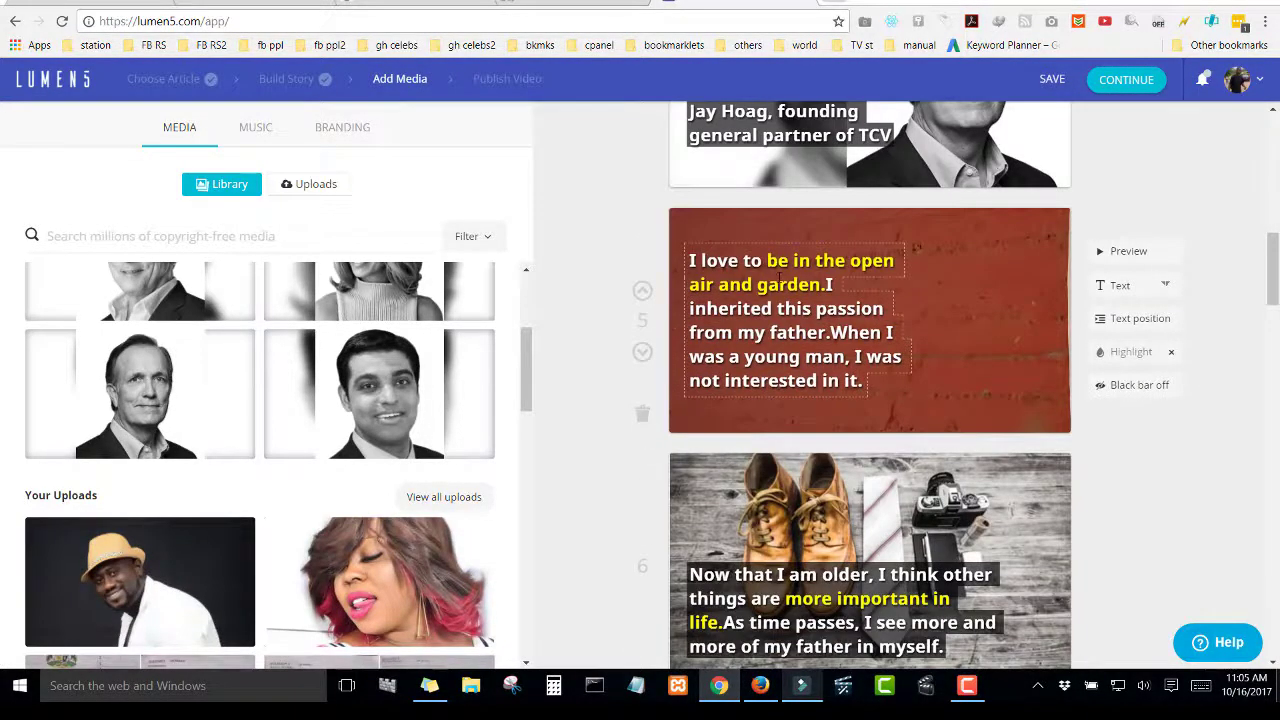
drag(757, 284, 800, 284)
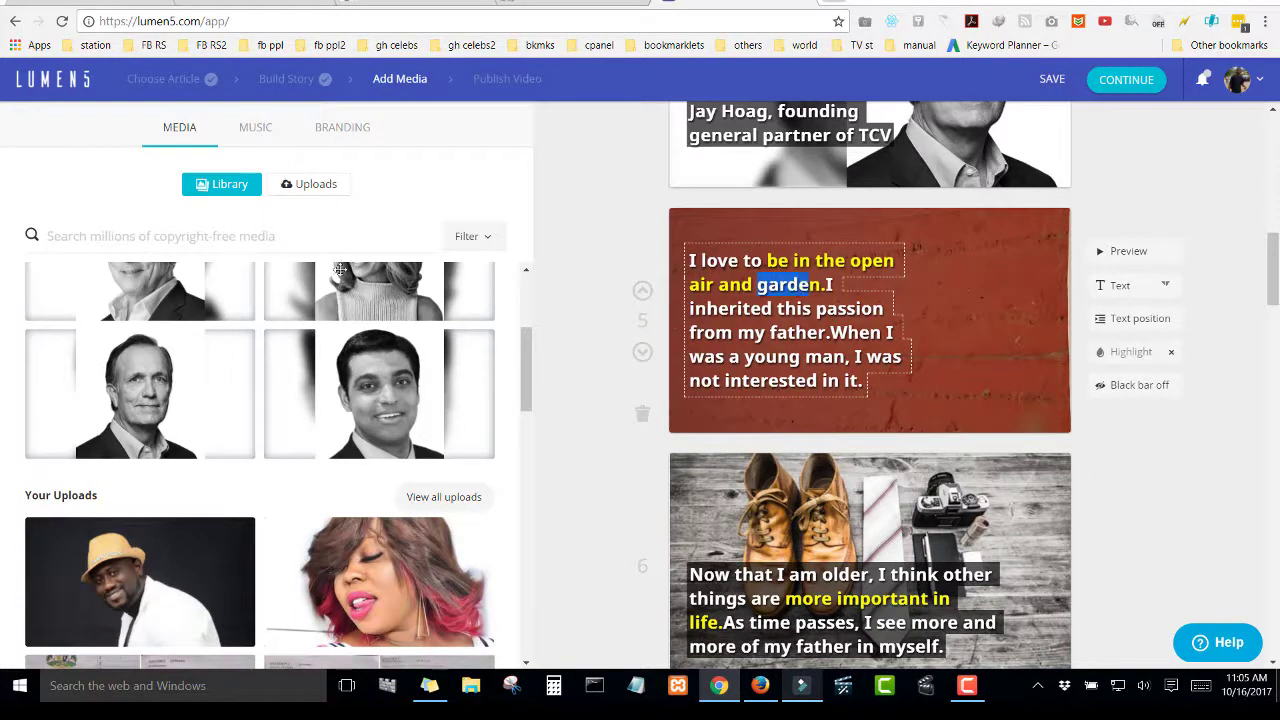
click(288, 242)
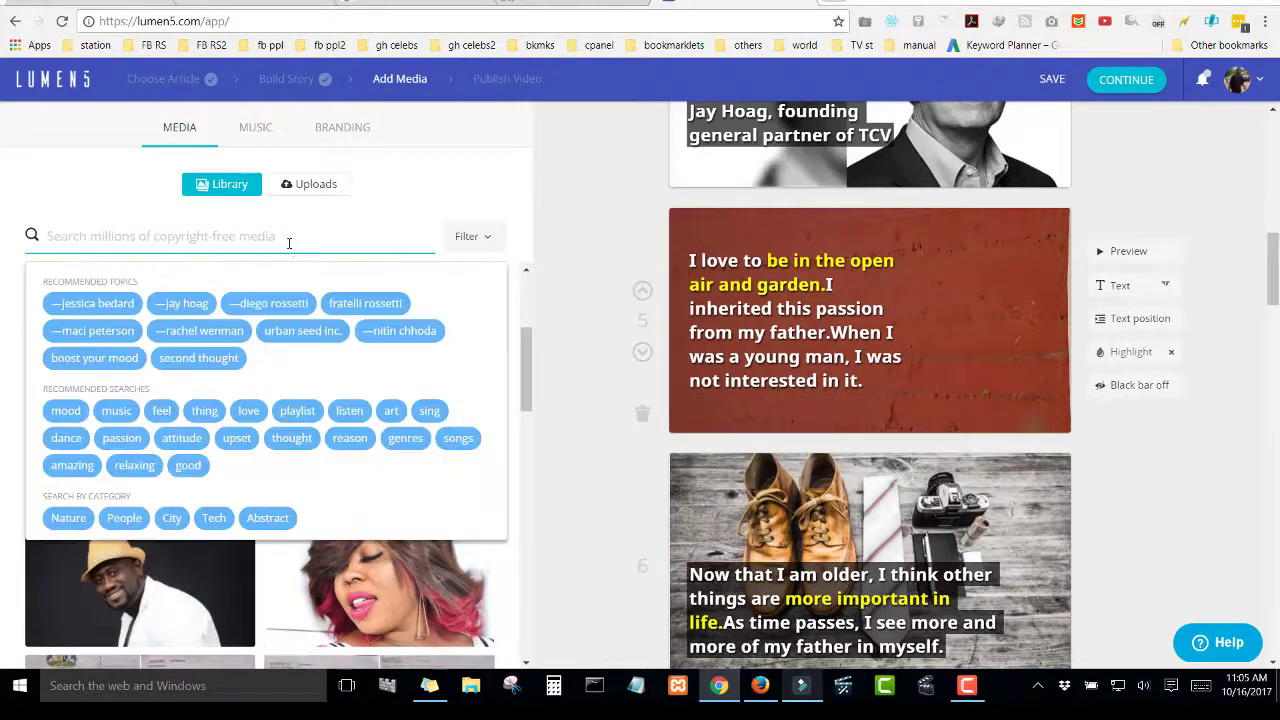
text(garden)
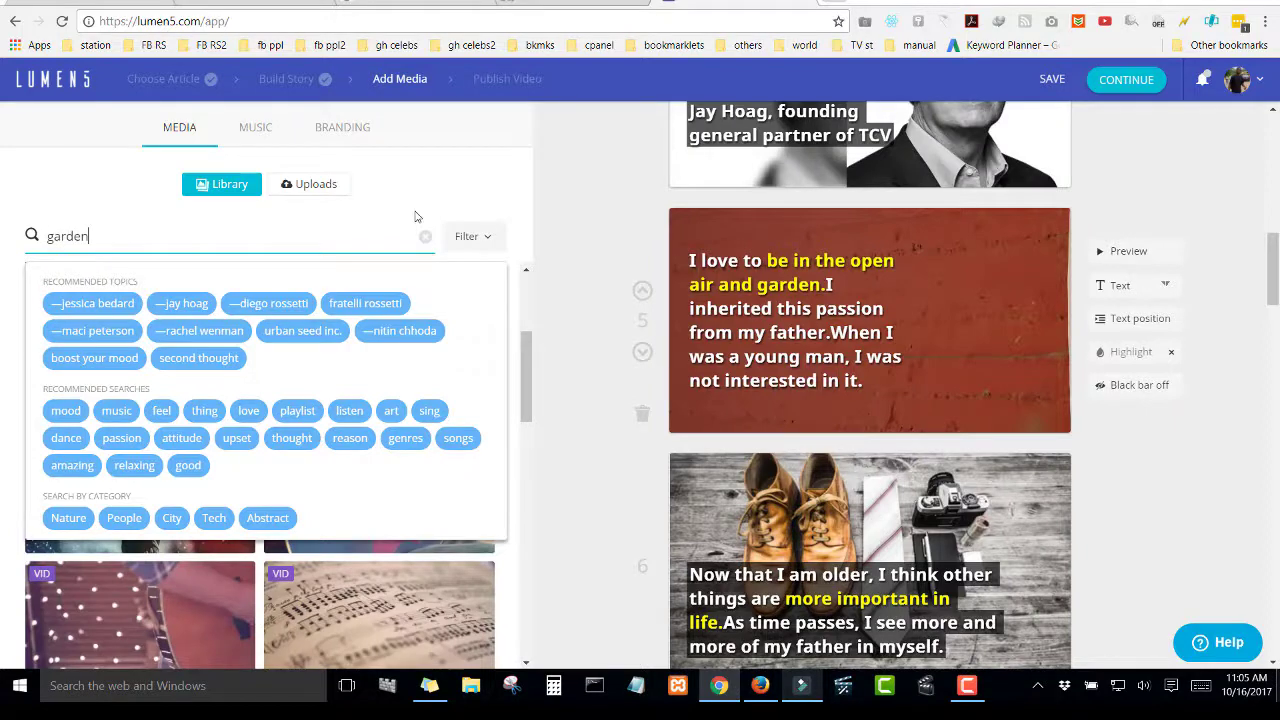
key(Return)
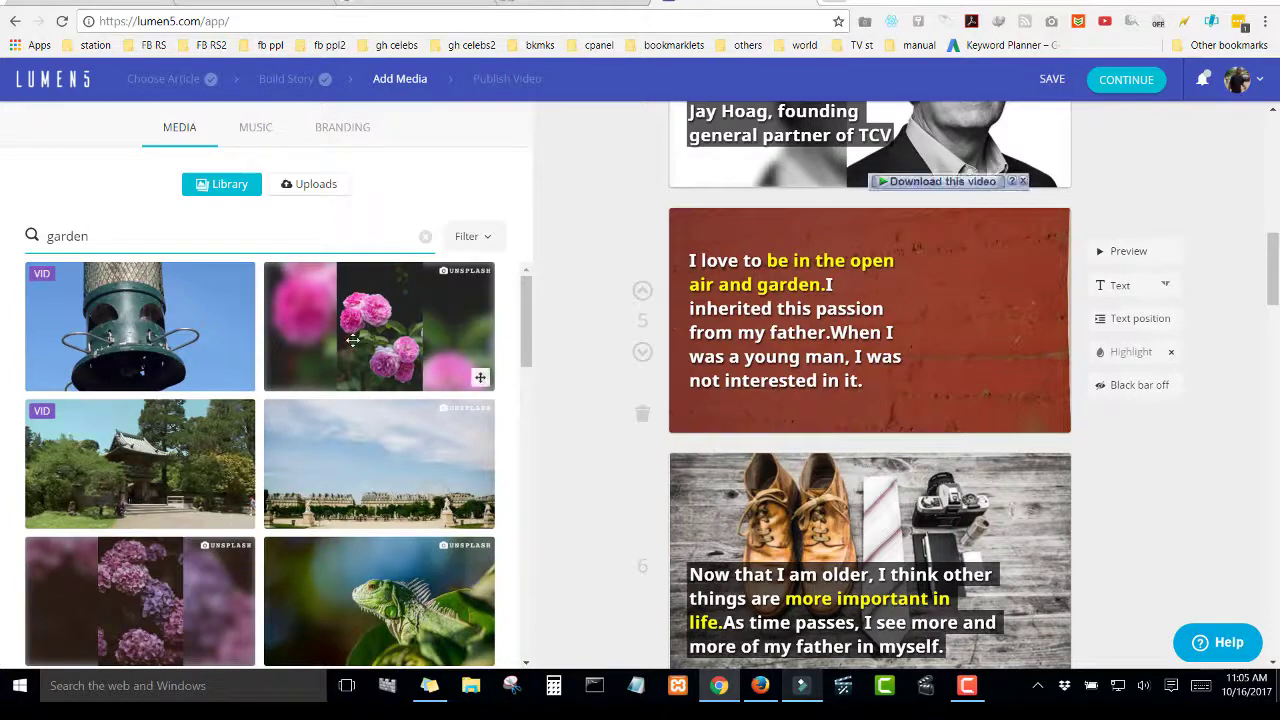
Step: Drag the greenhouse garden photo onto slide 5 as its background
scroll(357, 354, down, 2)
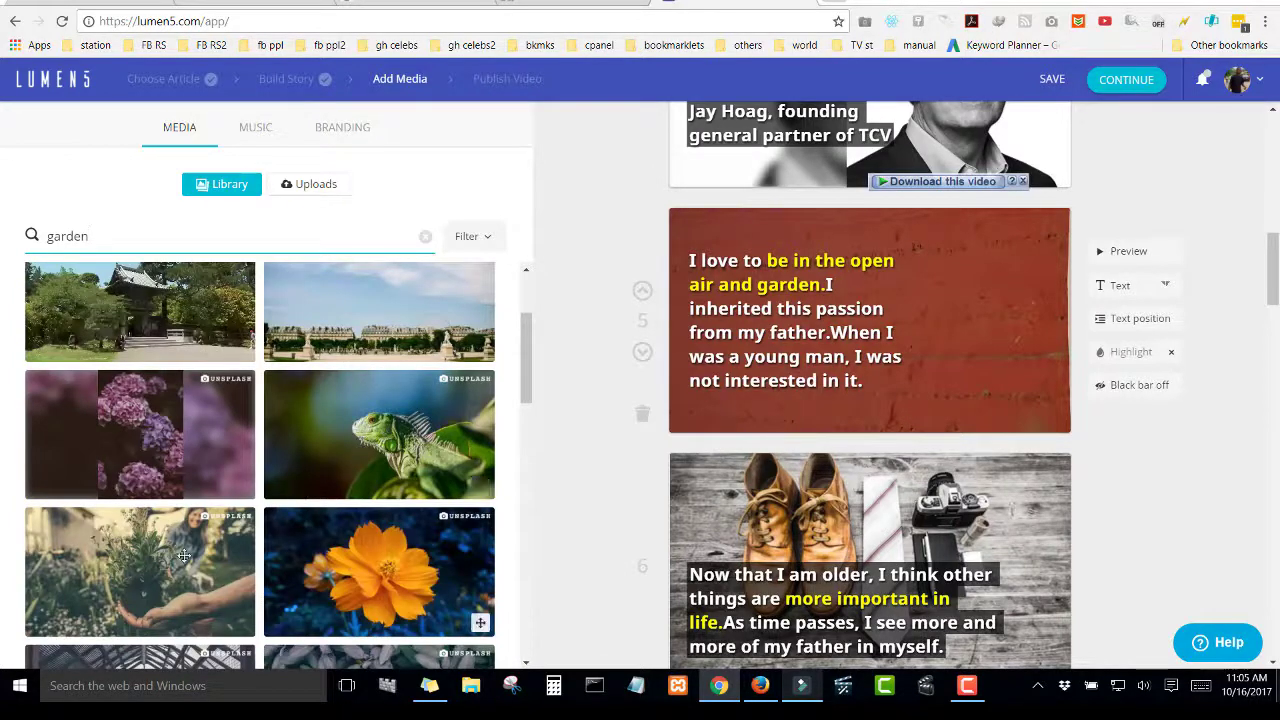
scroll(219, 545, down, 3)
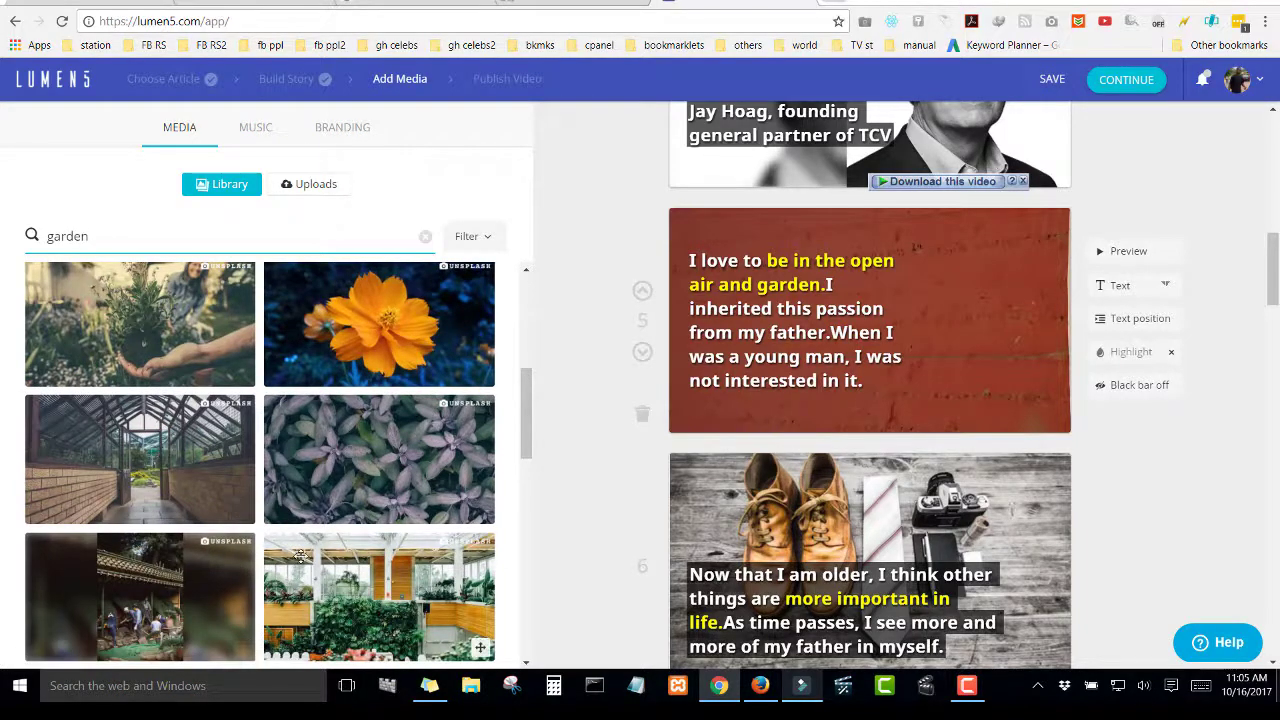
scroll(390, 519, down, 2)
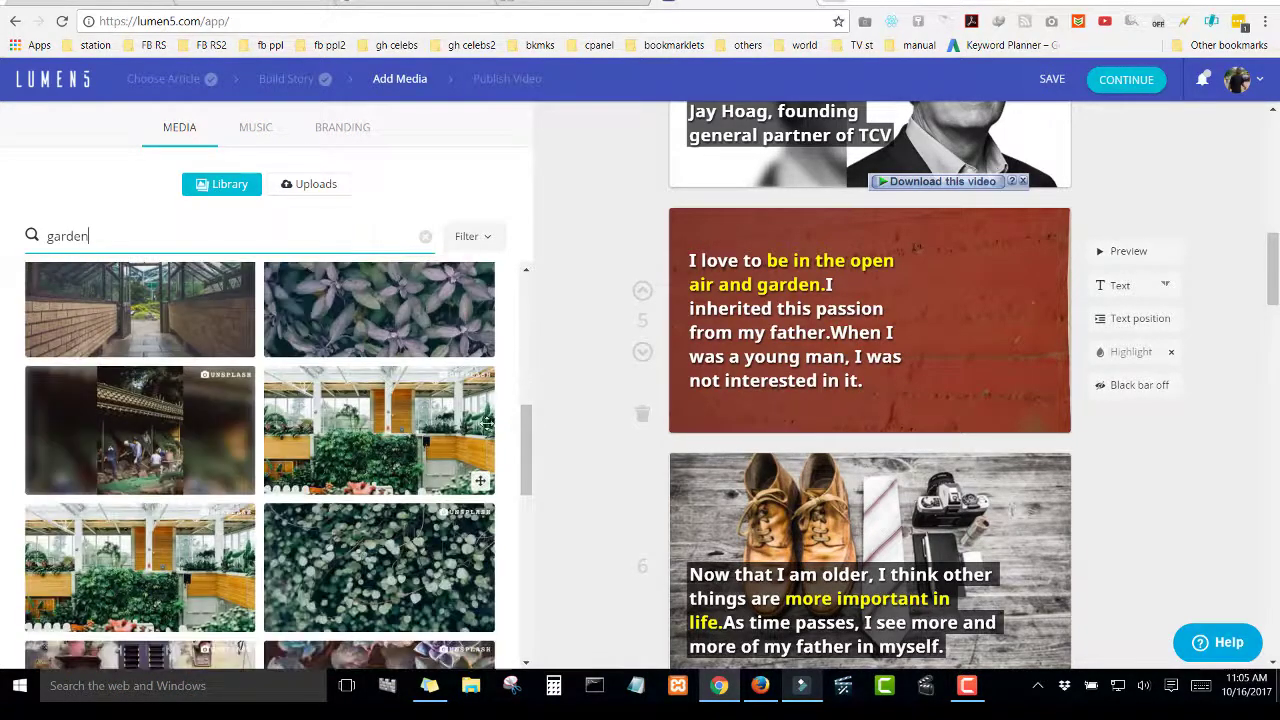
drag(903, 335, 903, 336)
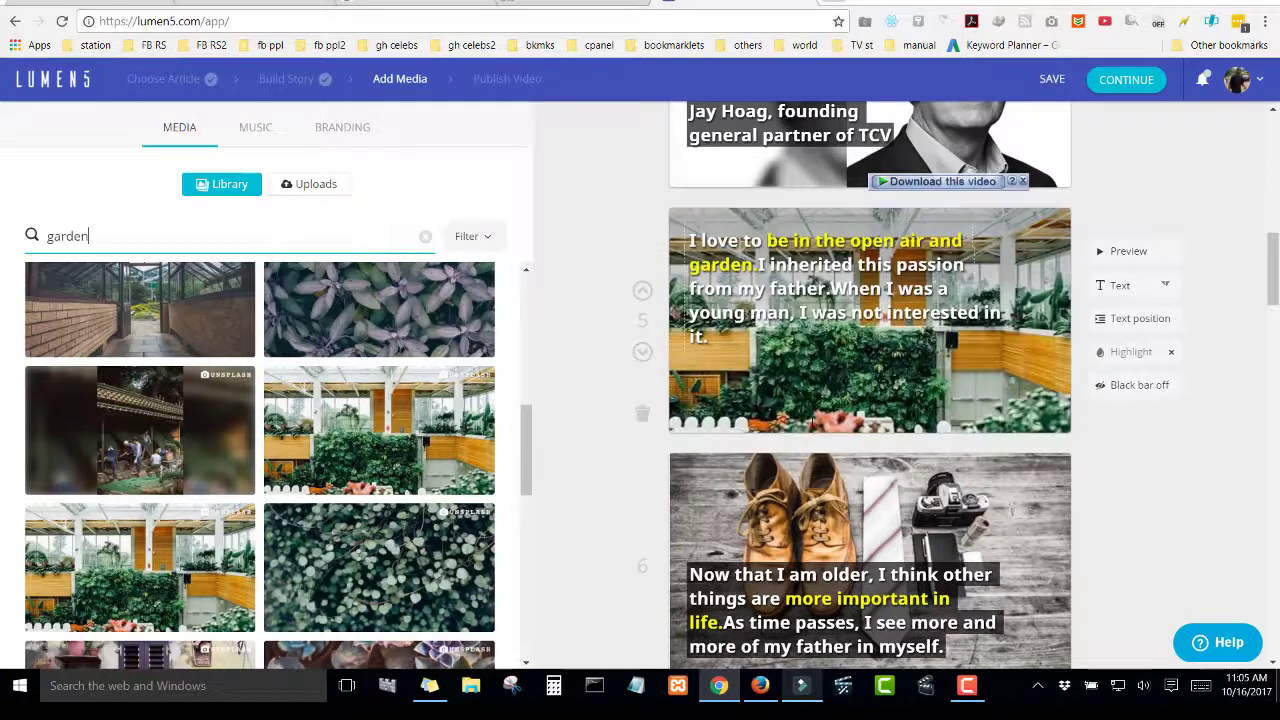
Step: Turn on black bars behind slide 5's caption lines
click(1137, 387)
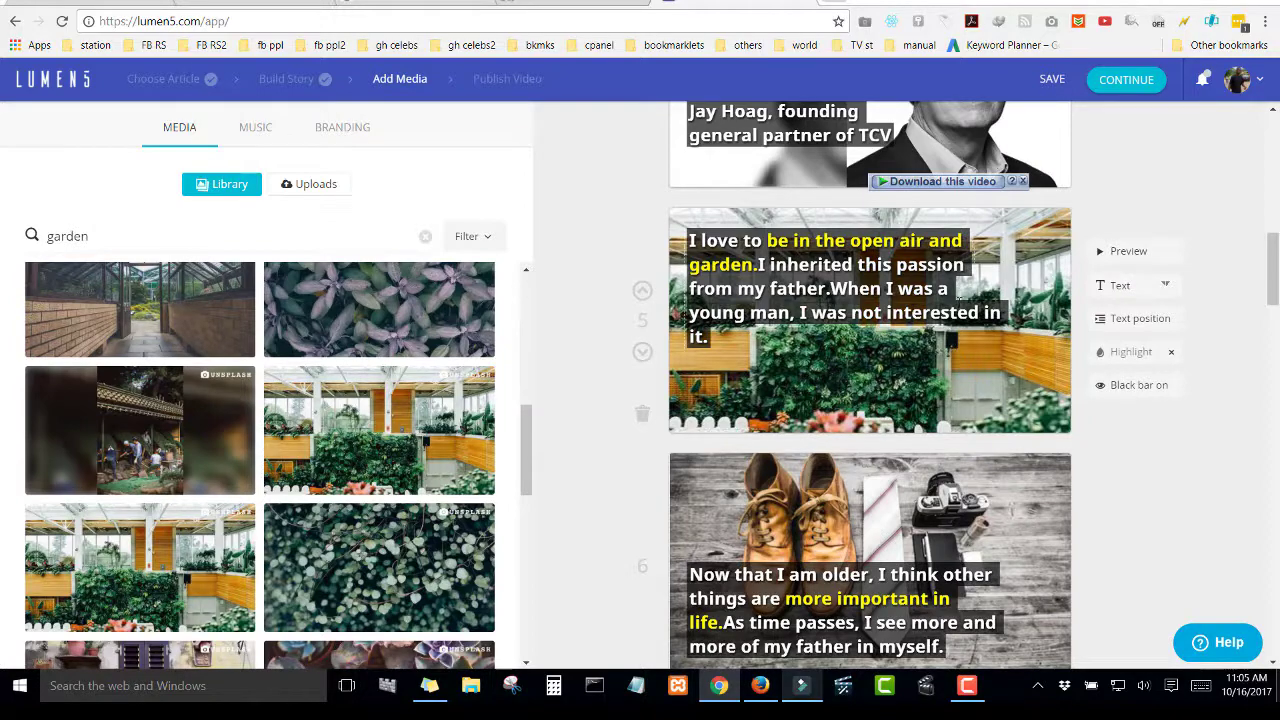
scroll(958, 300, up, 3)
scroll(958, 300, down, 1)
scroll(958, 300, up, 1)
Step: Scroll through the scenes and bring up the video's Branding settings
scroll(870, 385, down, 6)
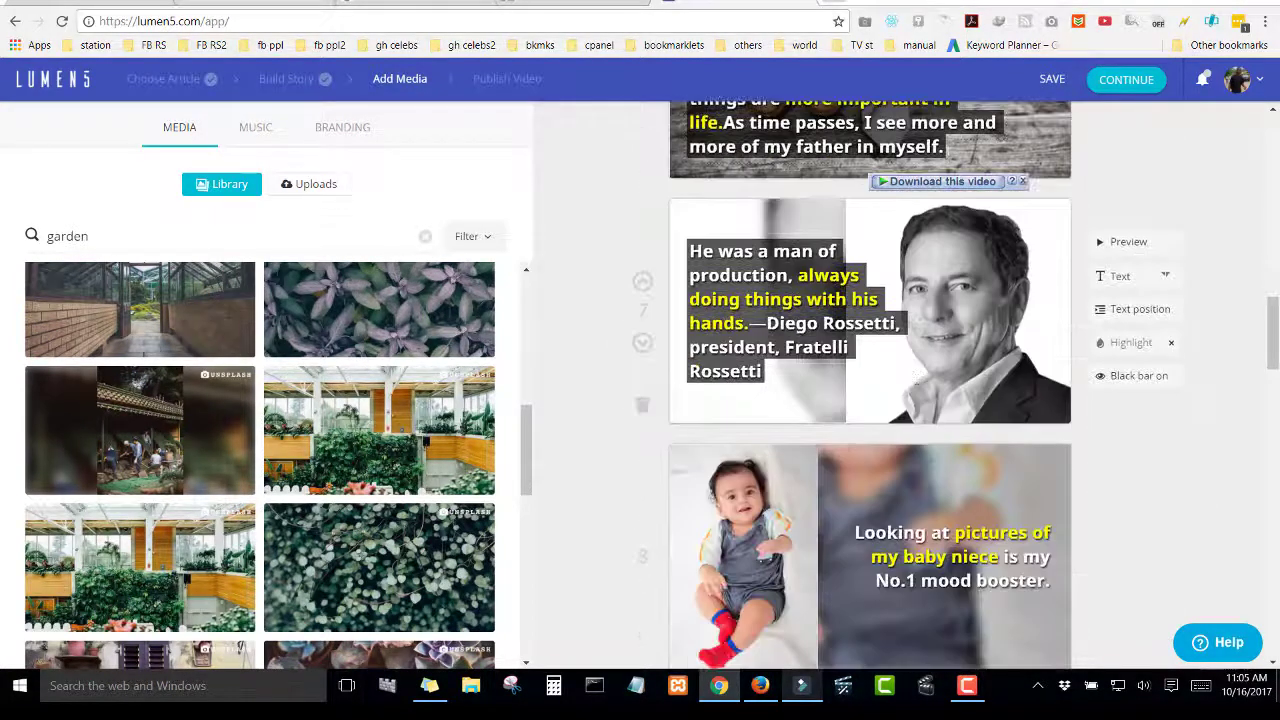
scroll(916, 461, down, 1)
scroll(916, 461, up, 1)
scroll(916, 461, up, 5)
scroll(916, 461, down, 3)
scroll(916, 460, down, 8)
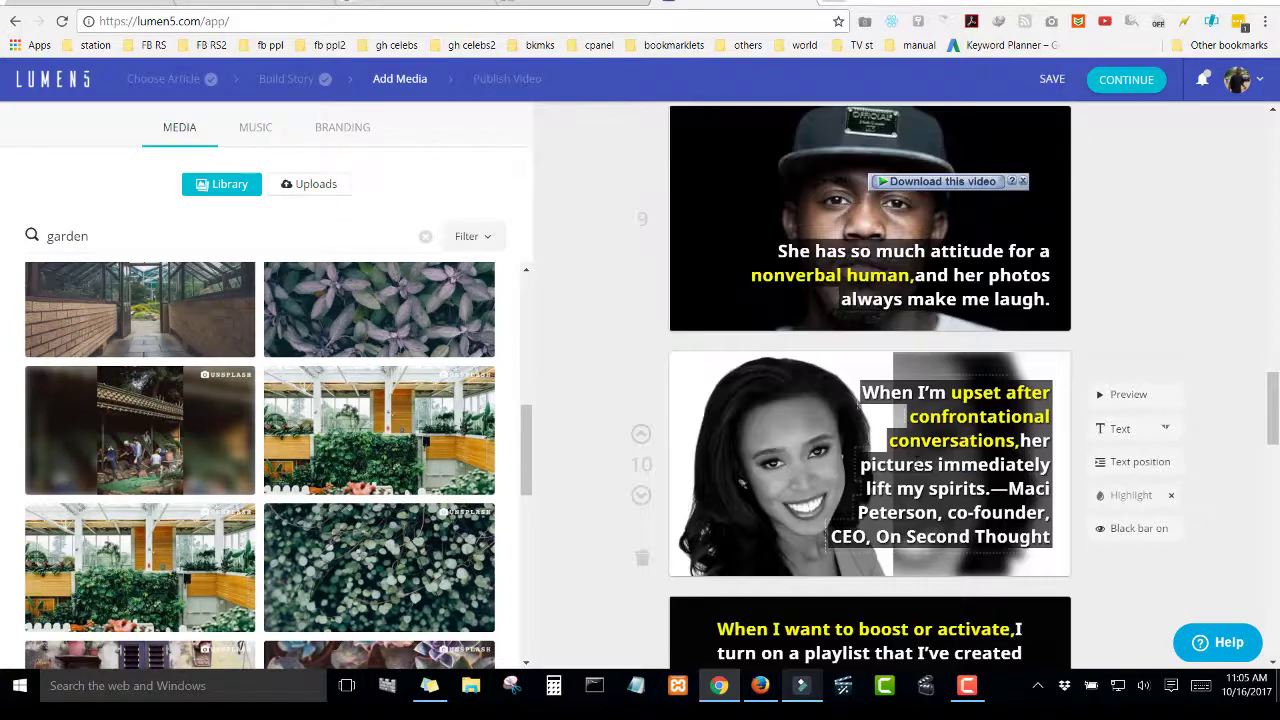
scroll(916, 461, down, 3)
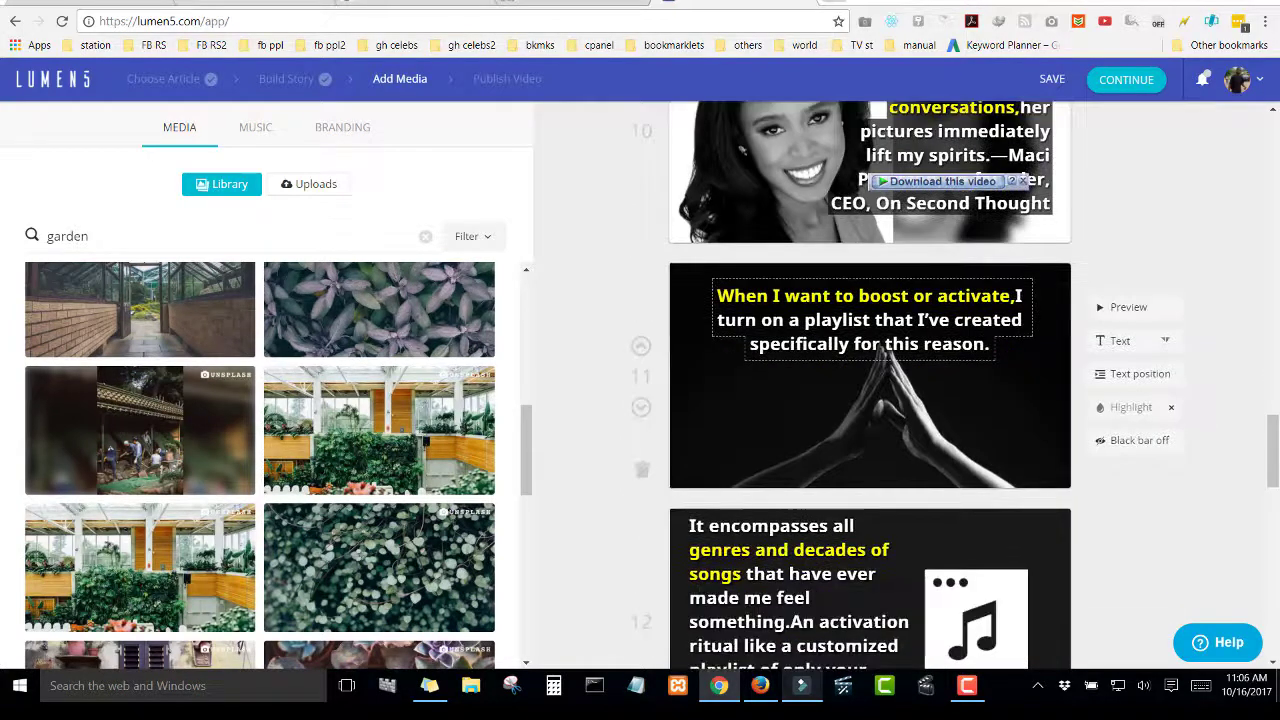
scroll(916, 460, down, 10)
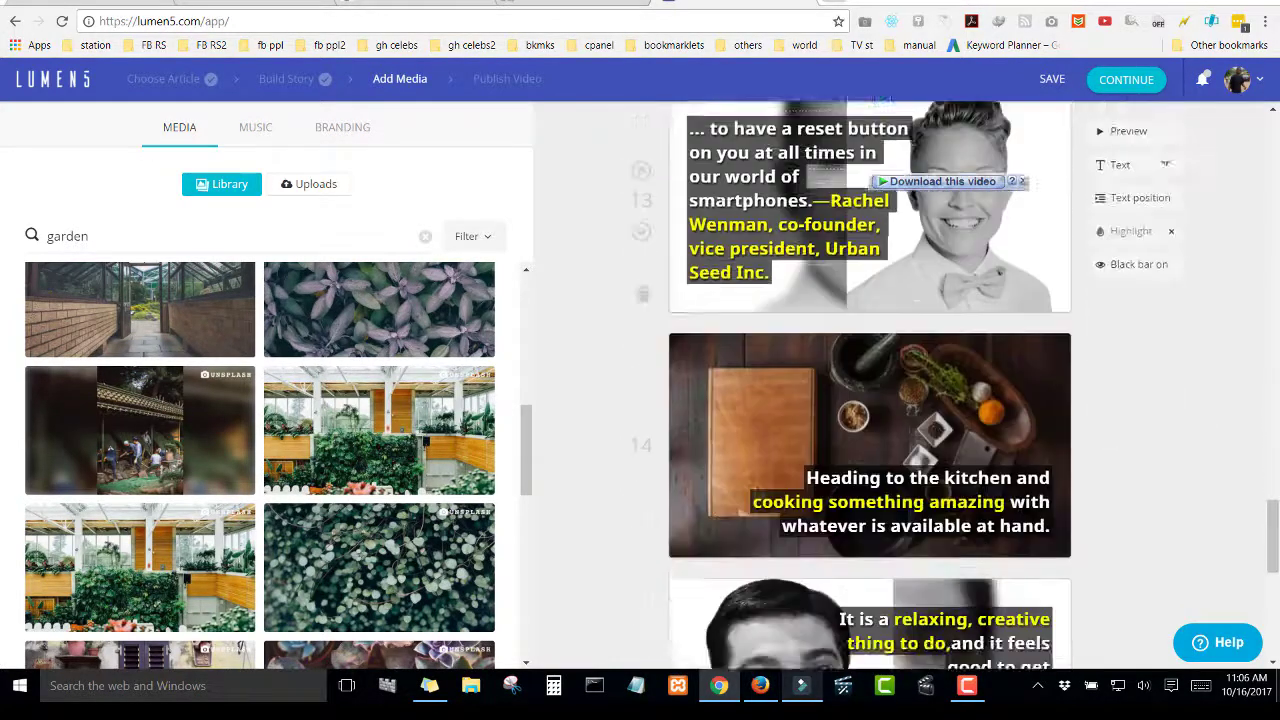
scroll(916, 461, up, 20)
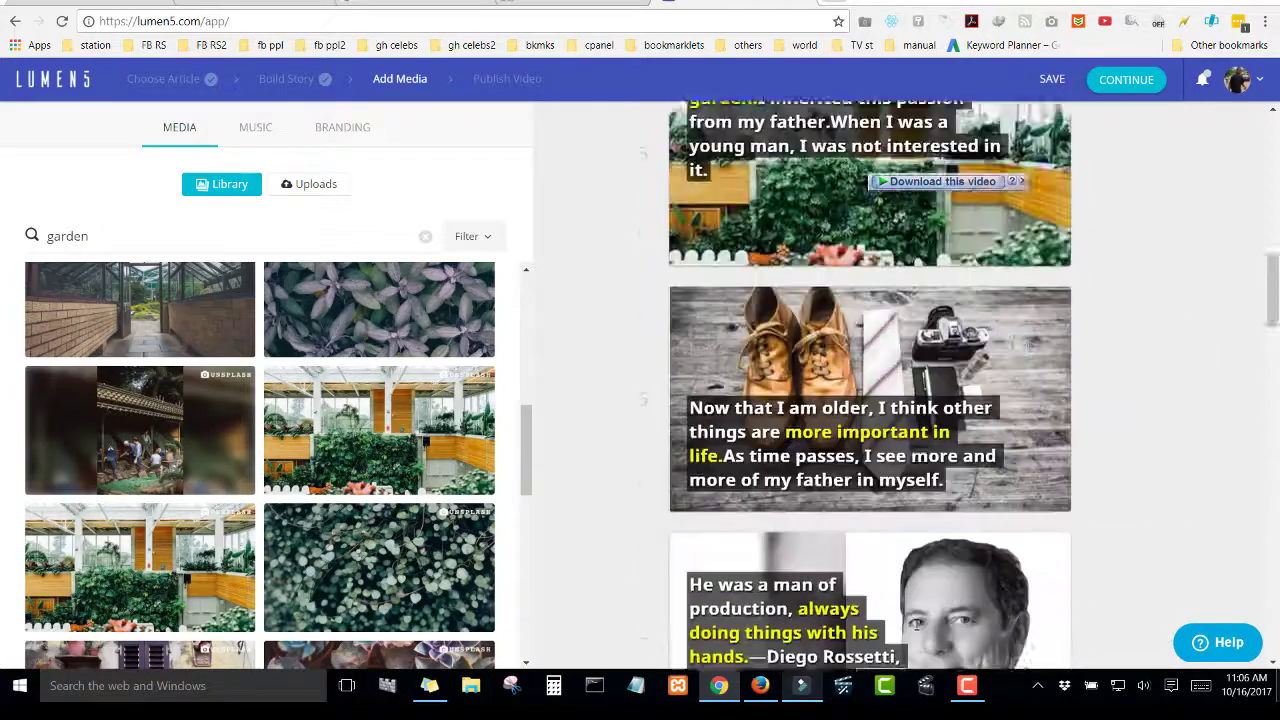
scroll(918, 213, down, 20)
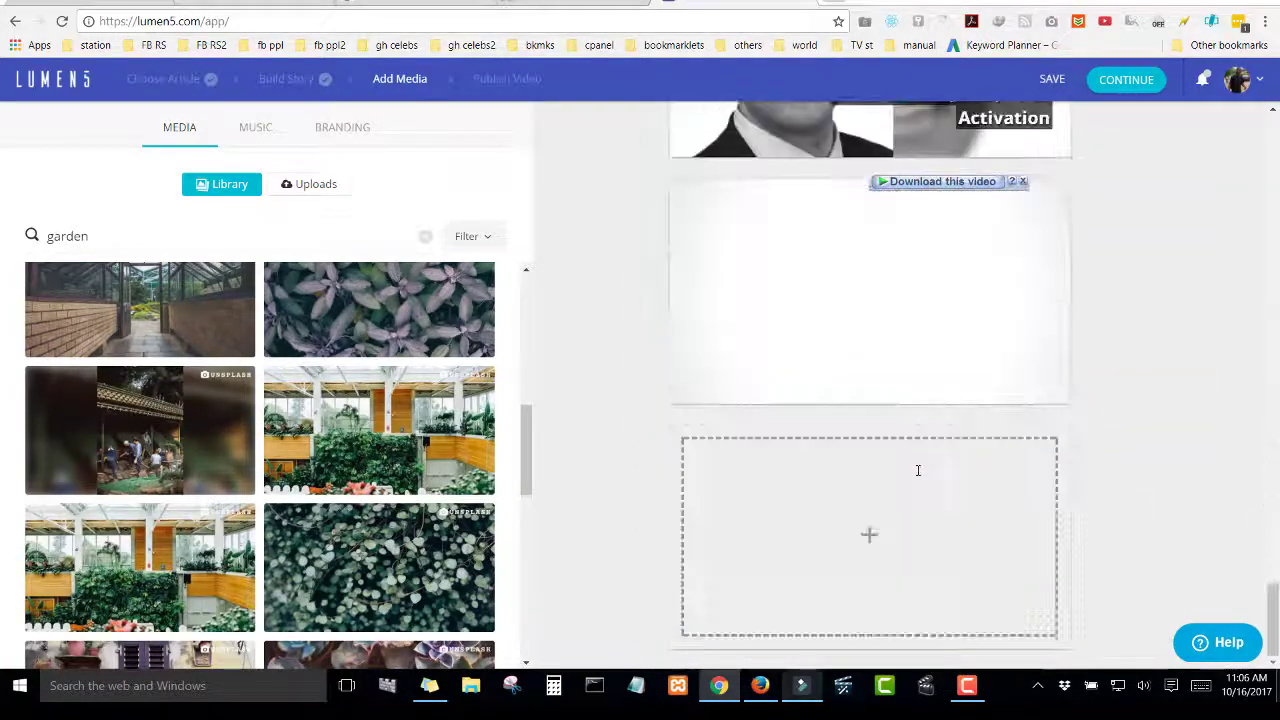
click(877, 314)
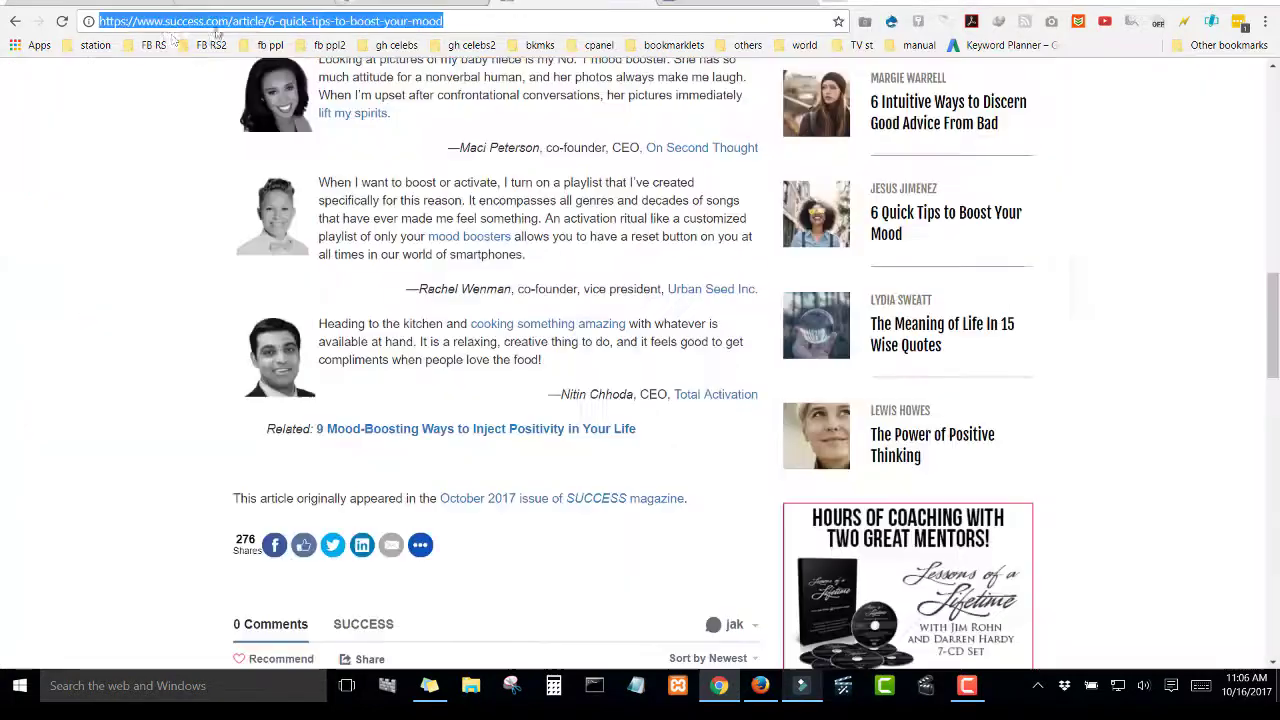
key(ctrl+Tab)
drag(229, 21, 96, 21)
key(ctrl+c)
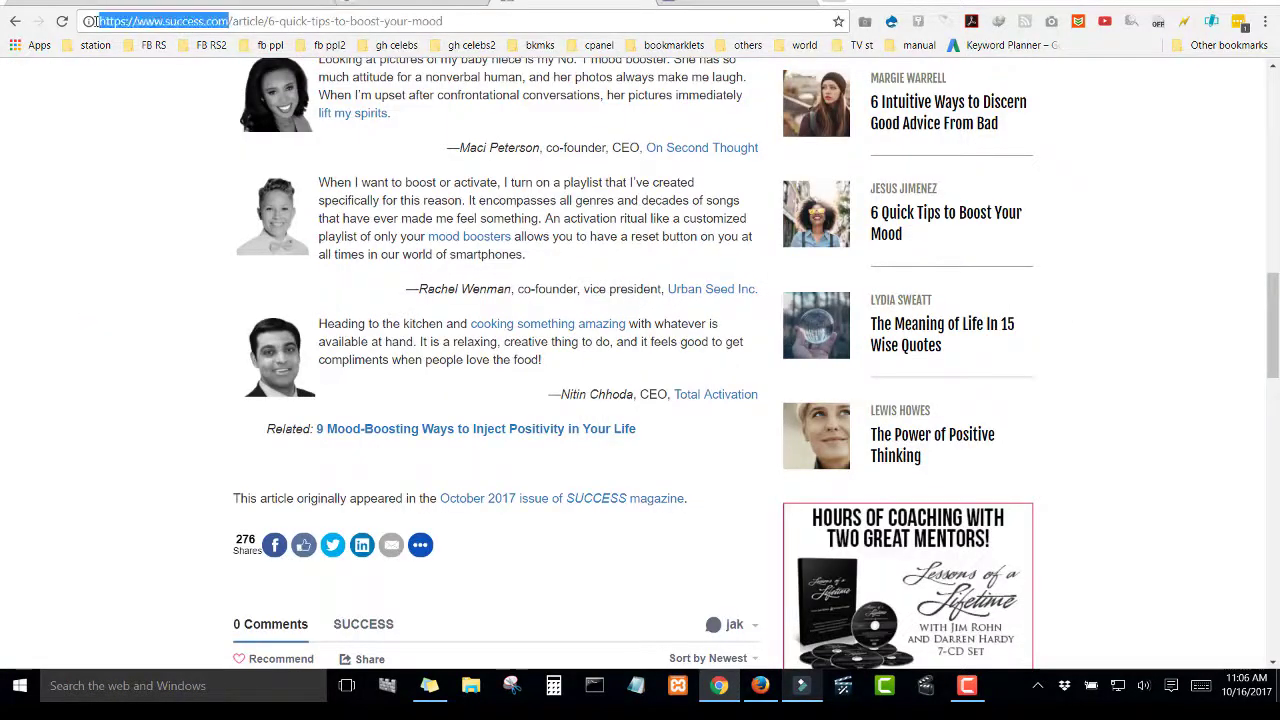
key(ctrl+Tab)
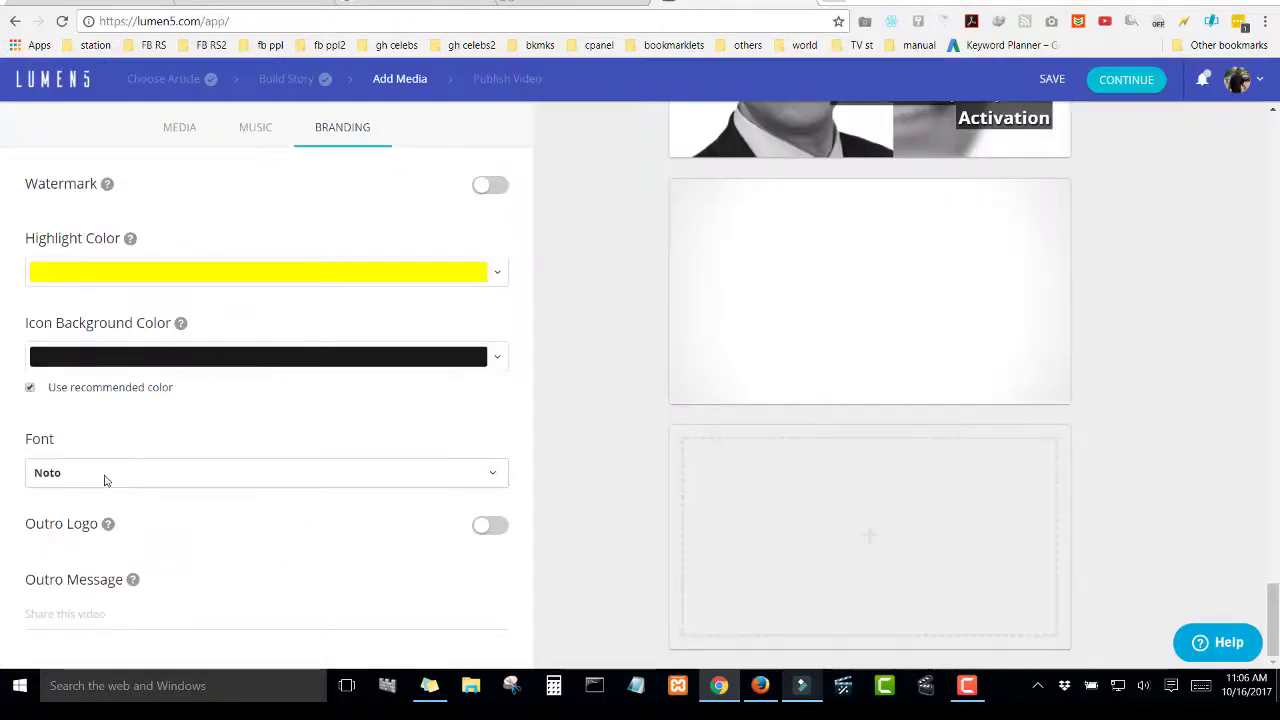
click(121, 612)
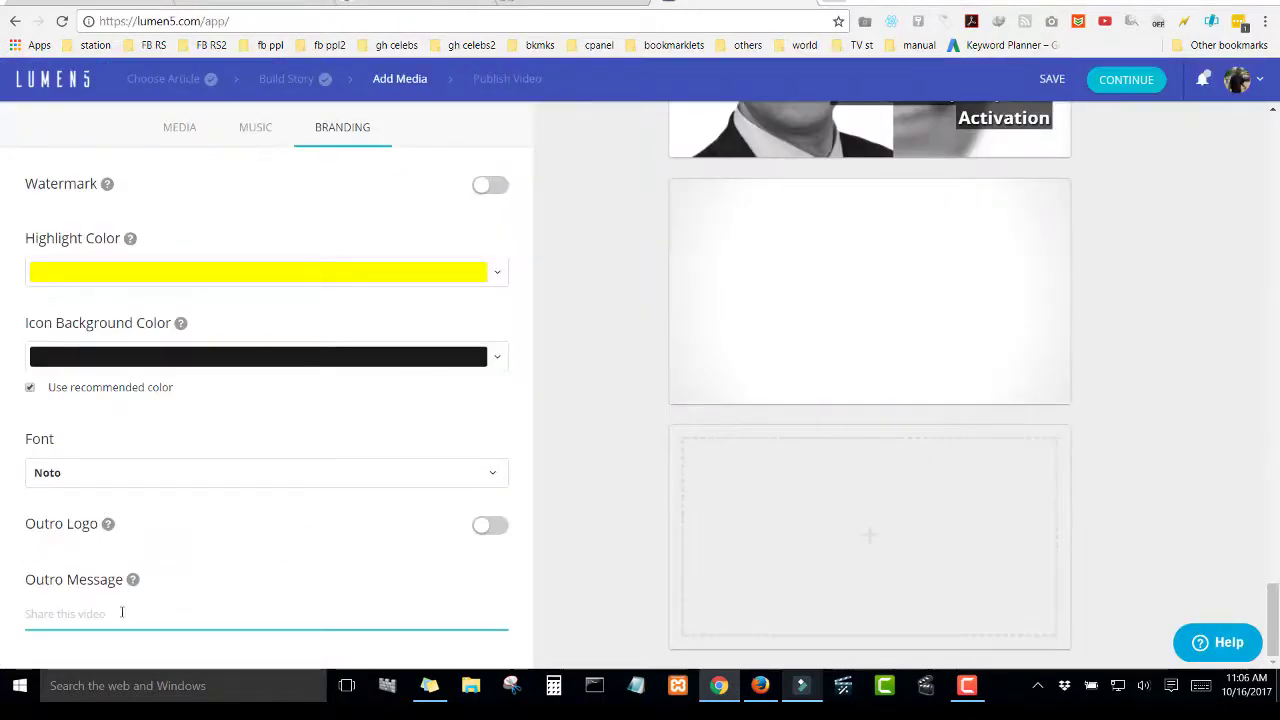
key(ctrl+v)
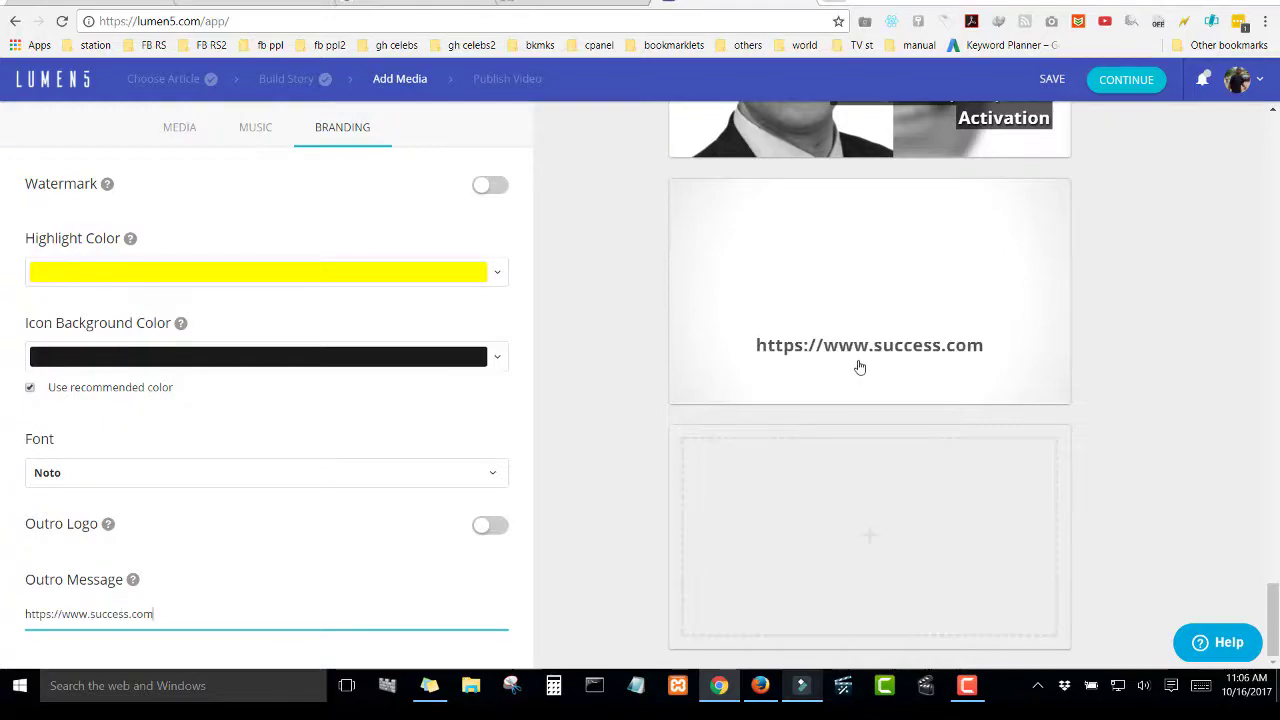
scroll(858, 385, up, 2)
scroll(859, 395, up, 15)
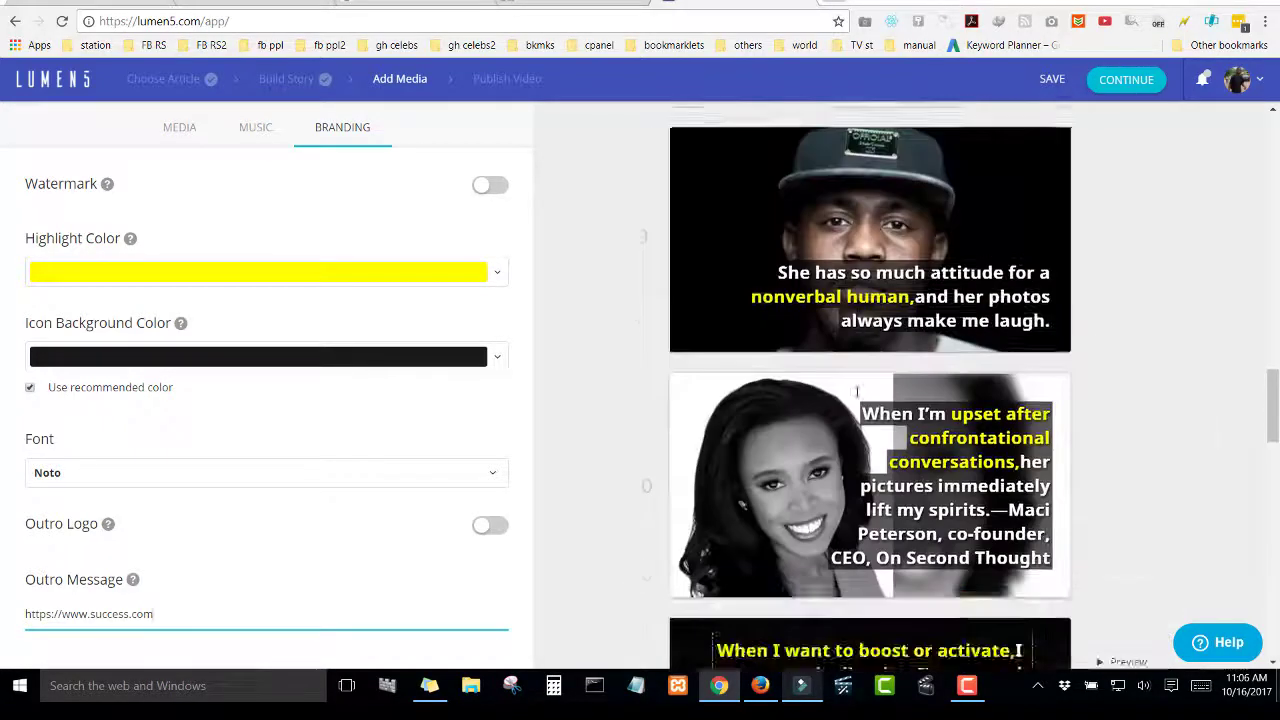
scroll(869, 385, up, 5)
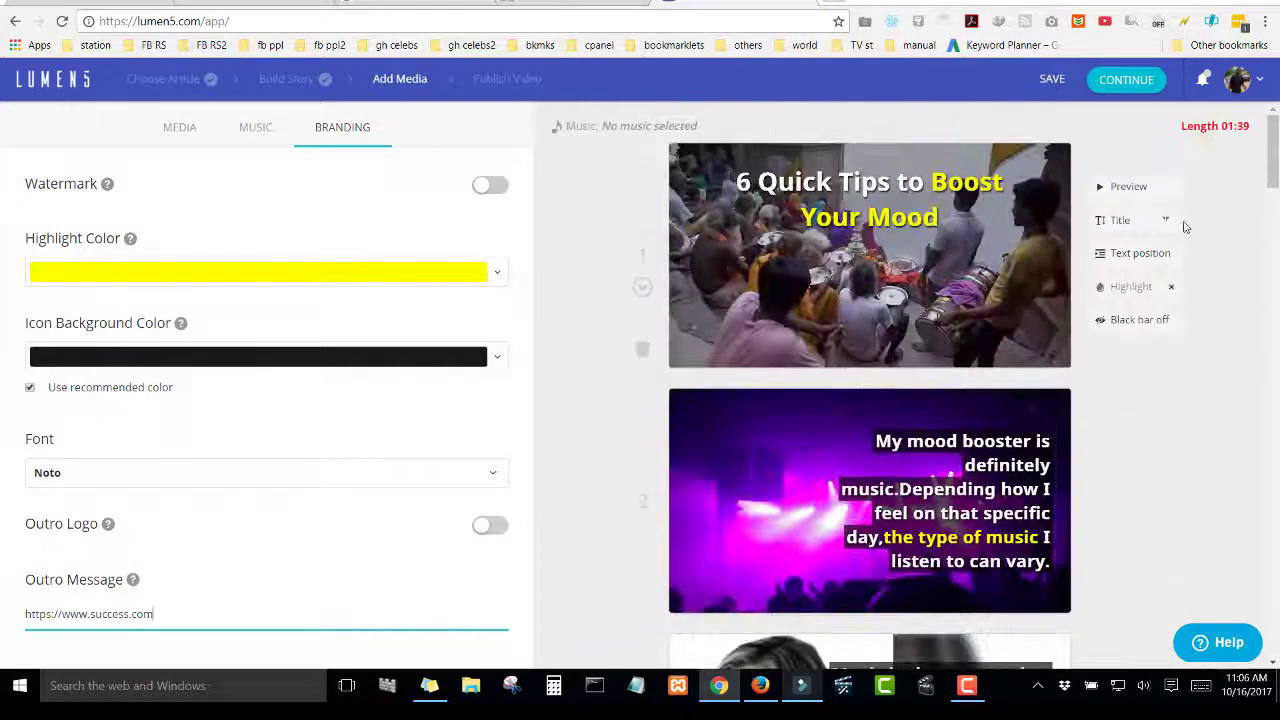
Step: Preview the funky track Happy Rock and select it as background music
click(270, 130)
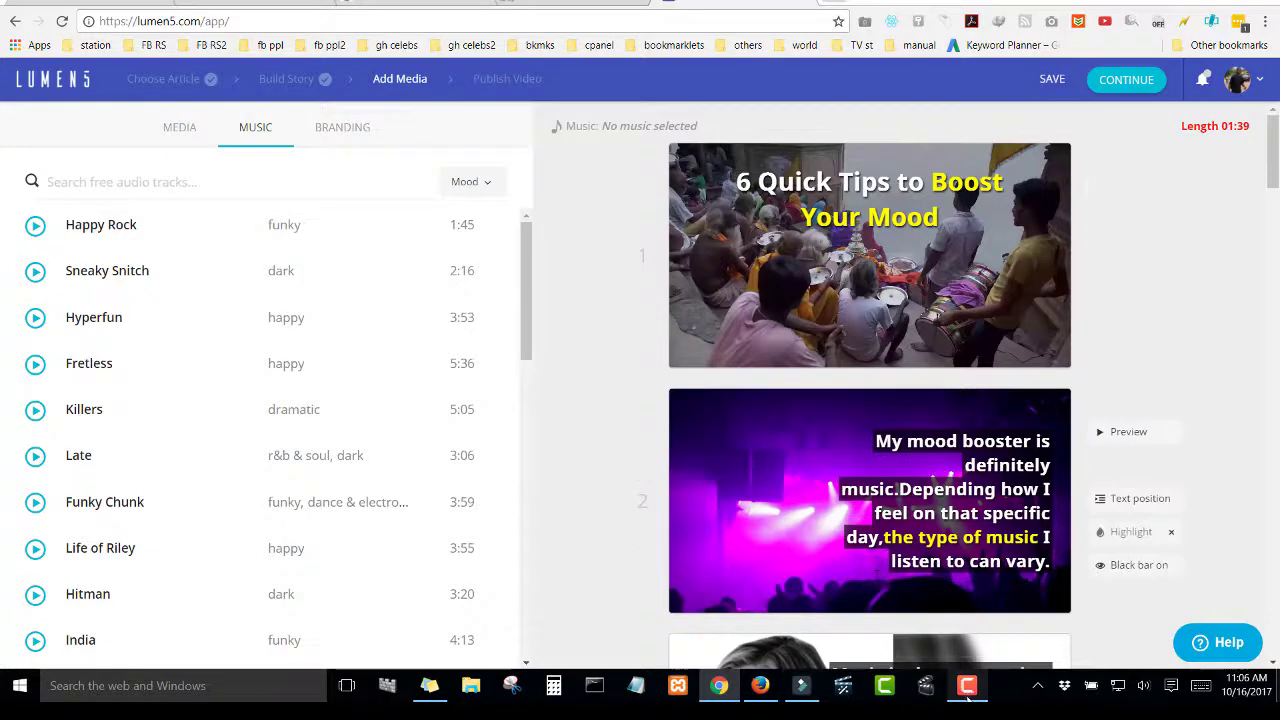
click(967, 686)
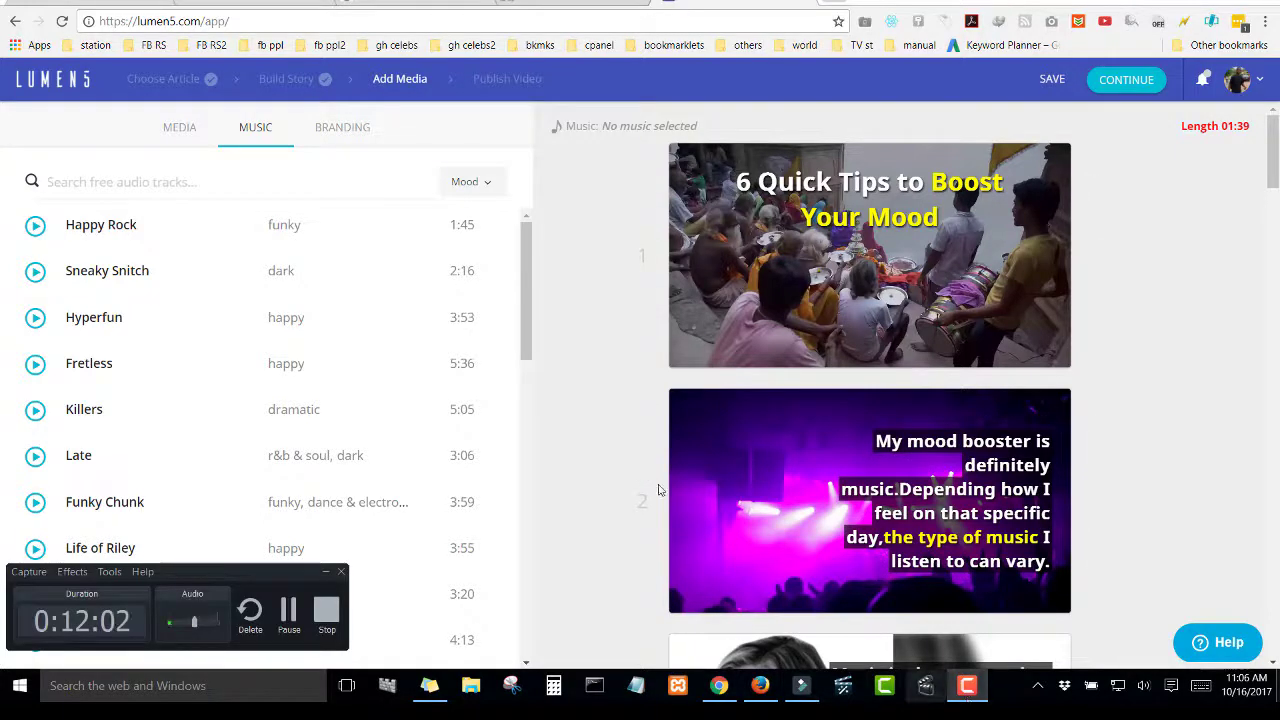
click(162, 410)
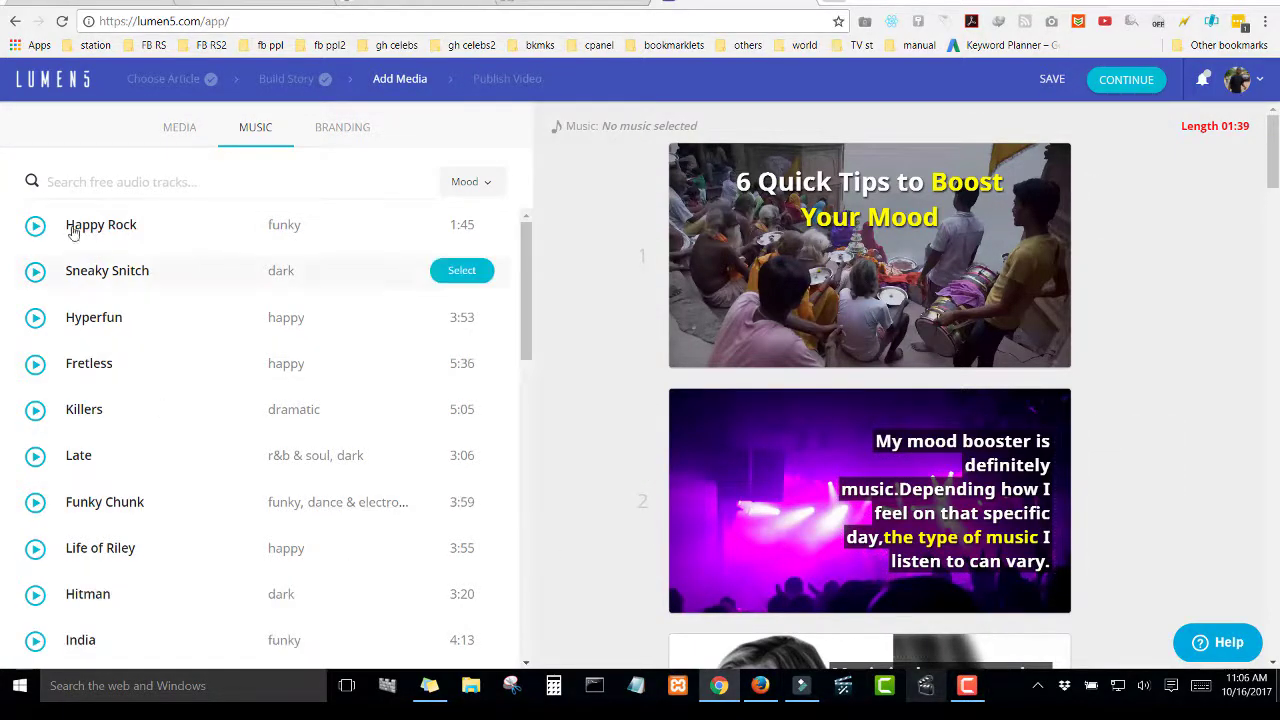
click(36, 226)
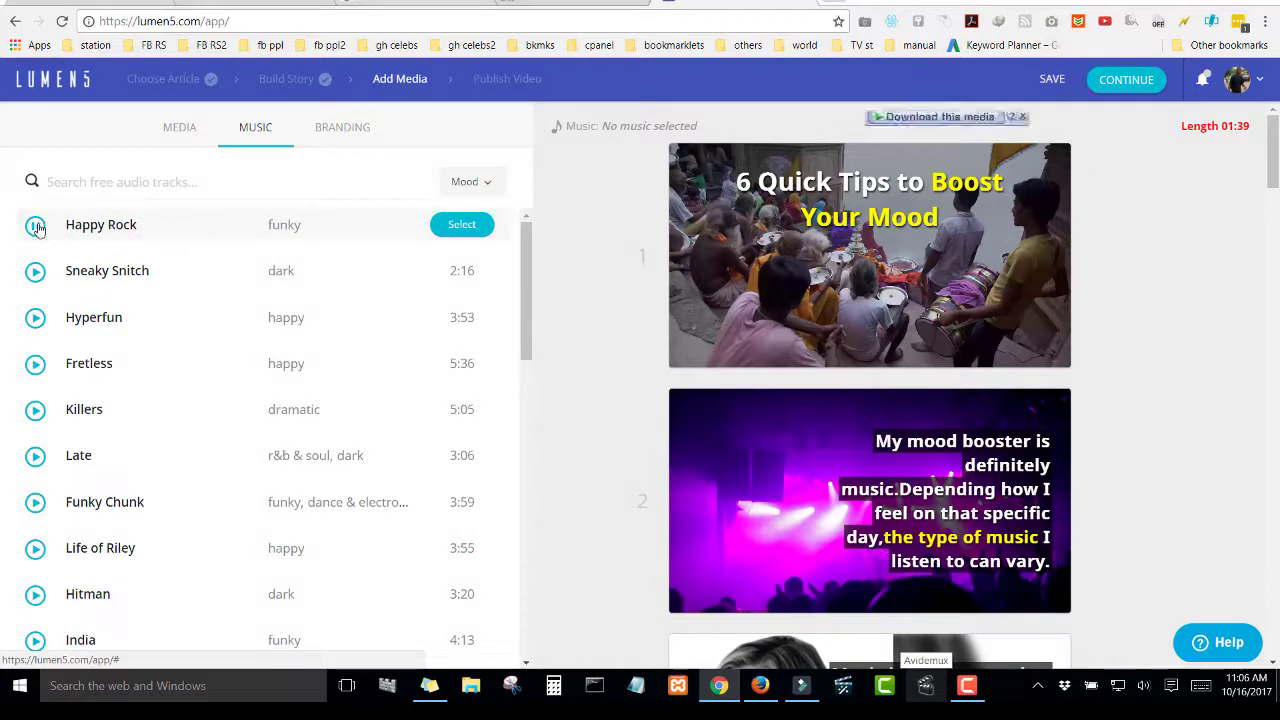
click(36, 226)
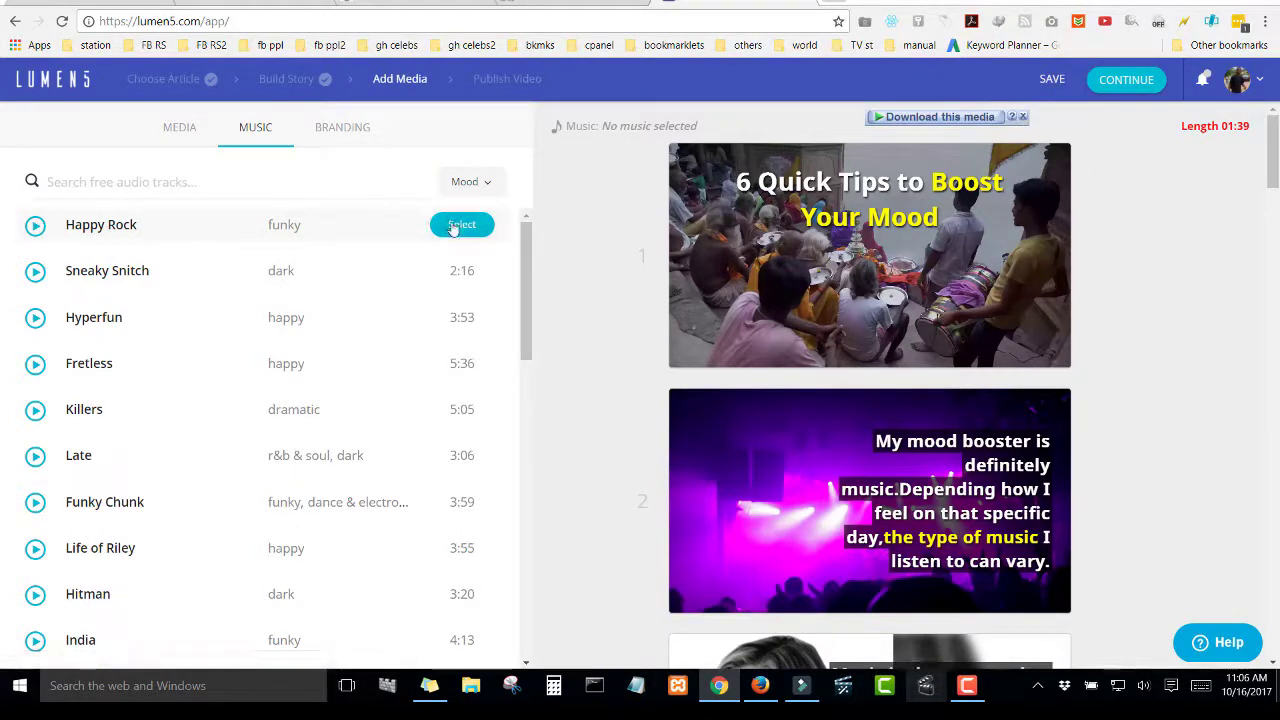
click(452, 226)
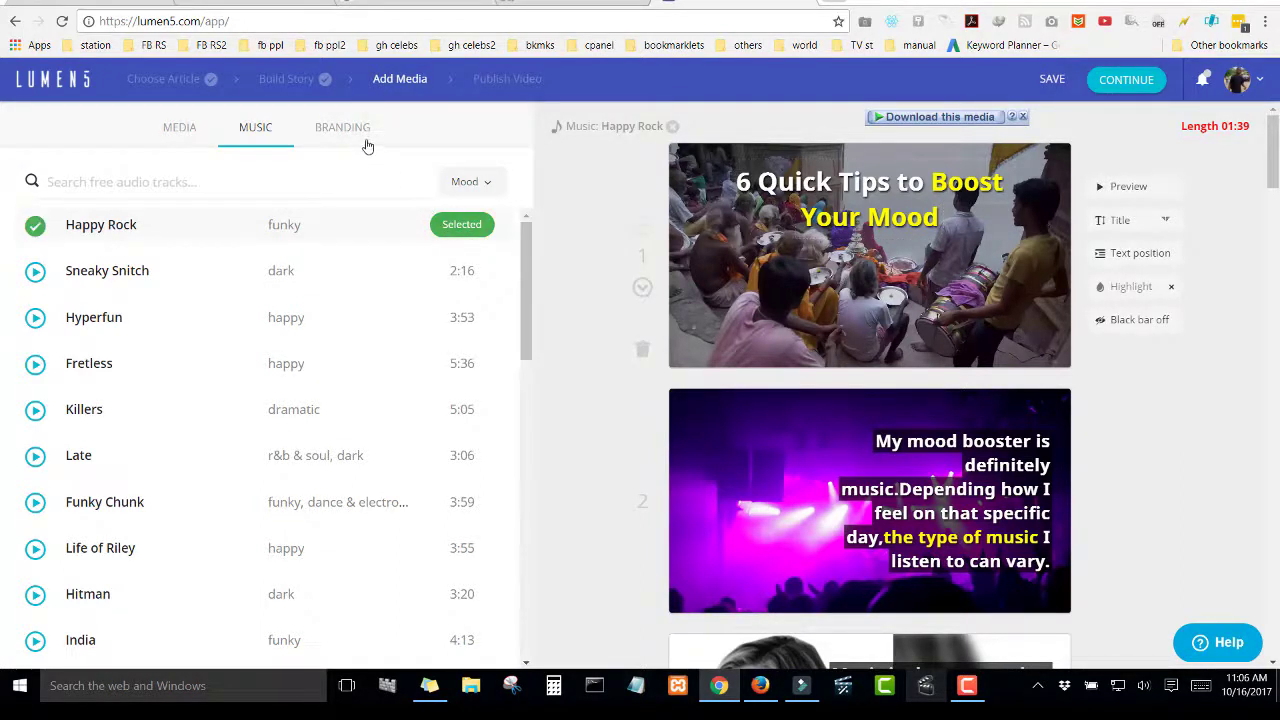
click(359, 137)
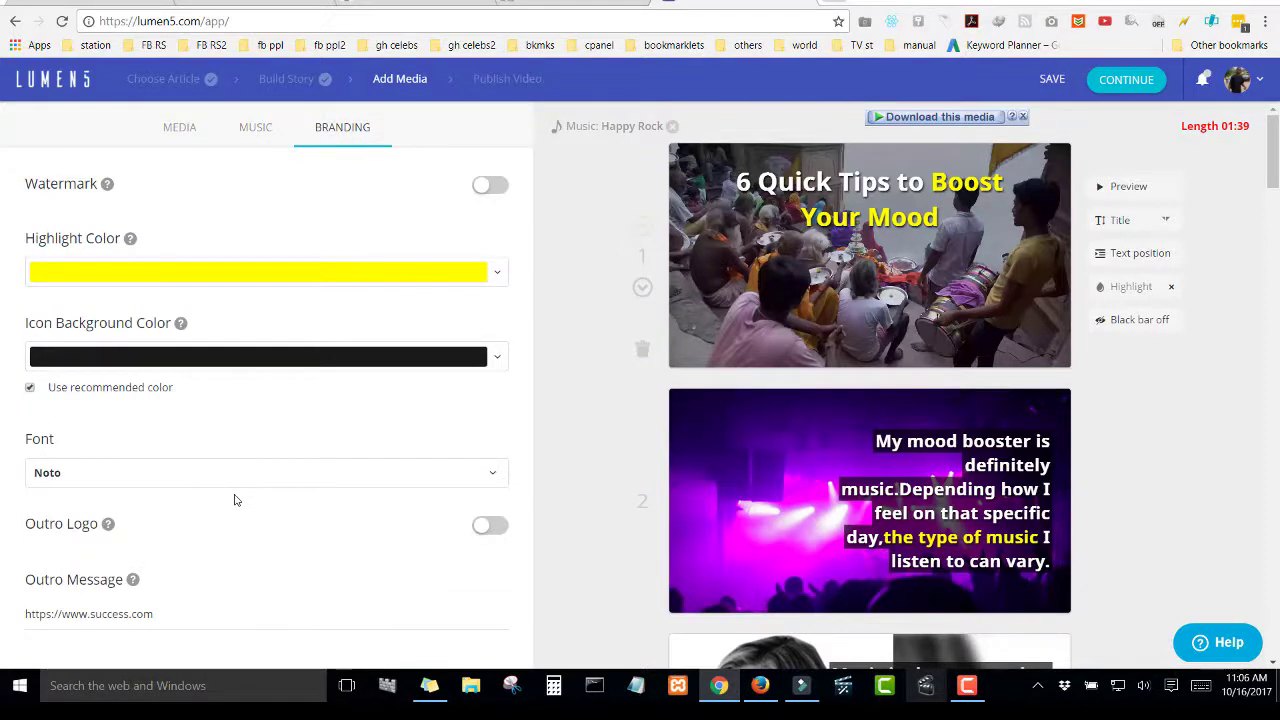
click(490, 526)
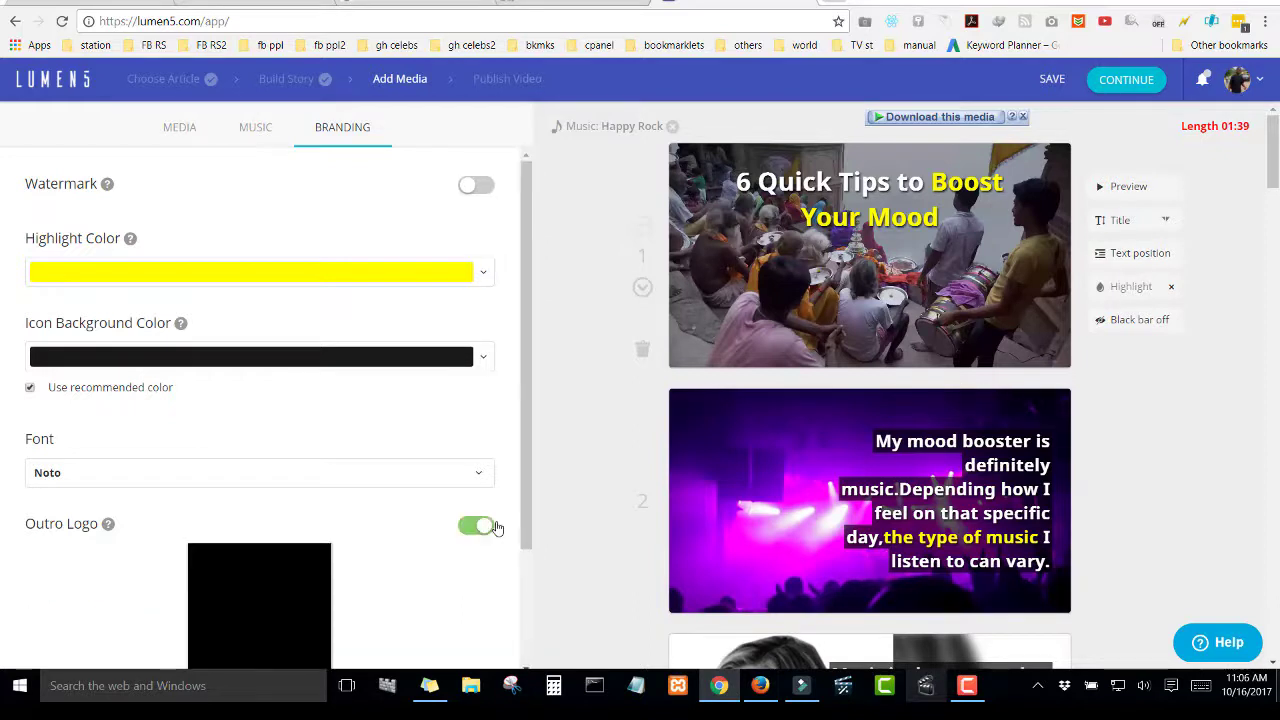
scroll(420, 532, down, 2)
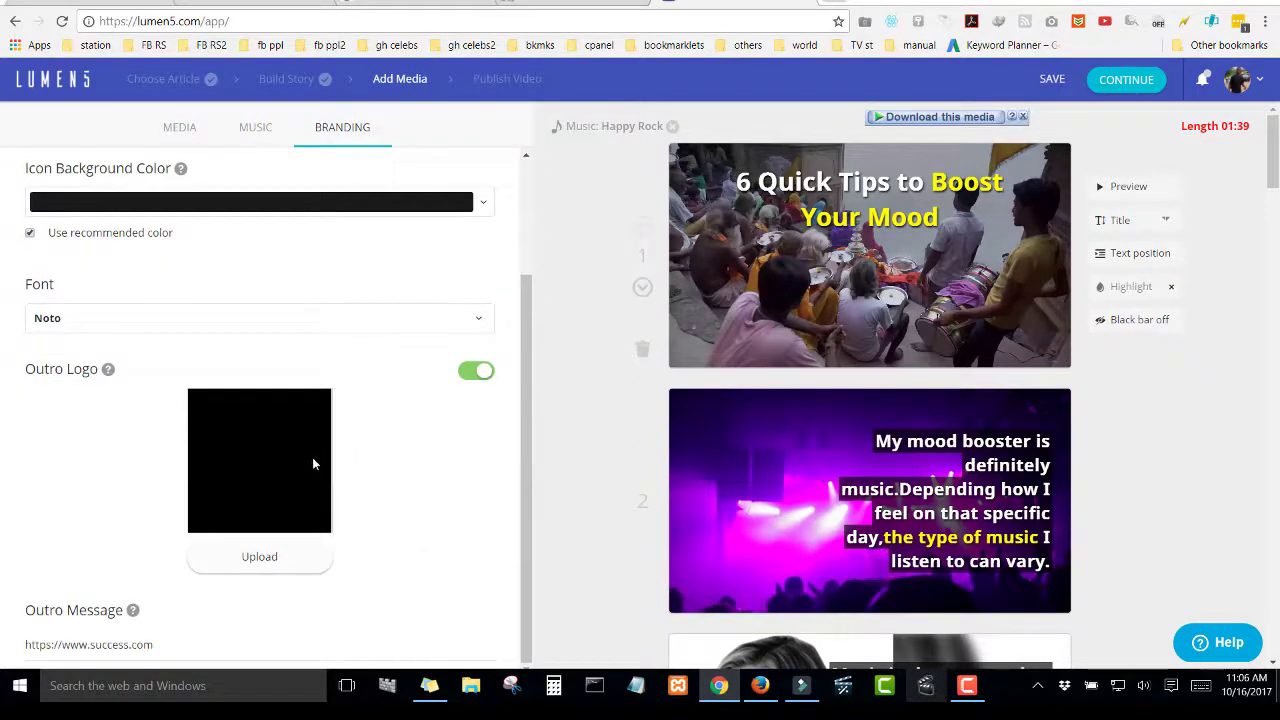
click(476, 373)
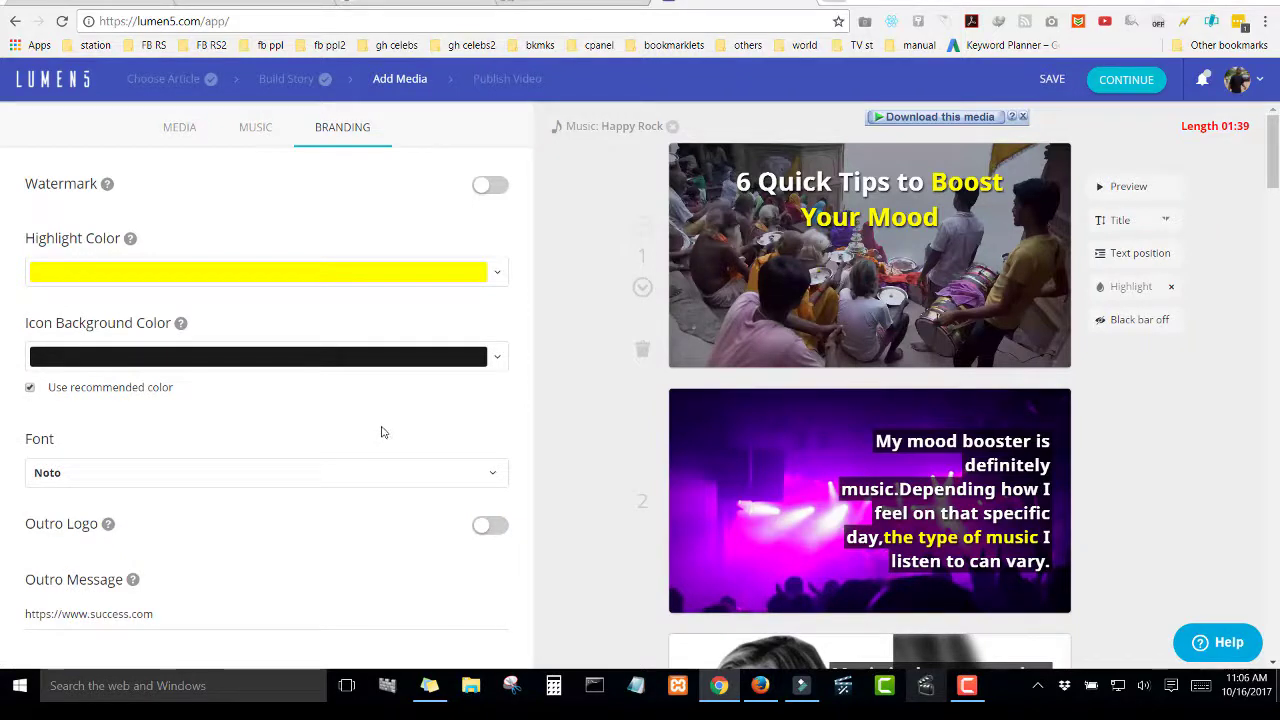
click(490, 186)
click(490, 186)
click(490, 186)
Step: Save the project and continue to the 480p SD publish confirmation
click(1053, 83)
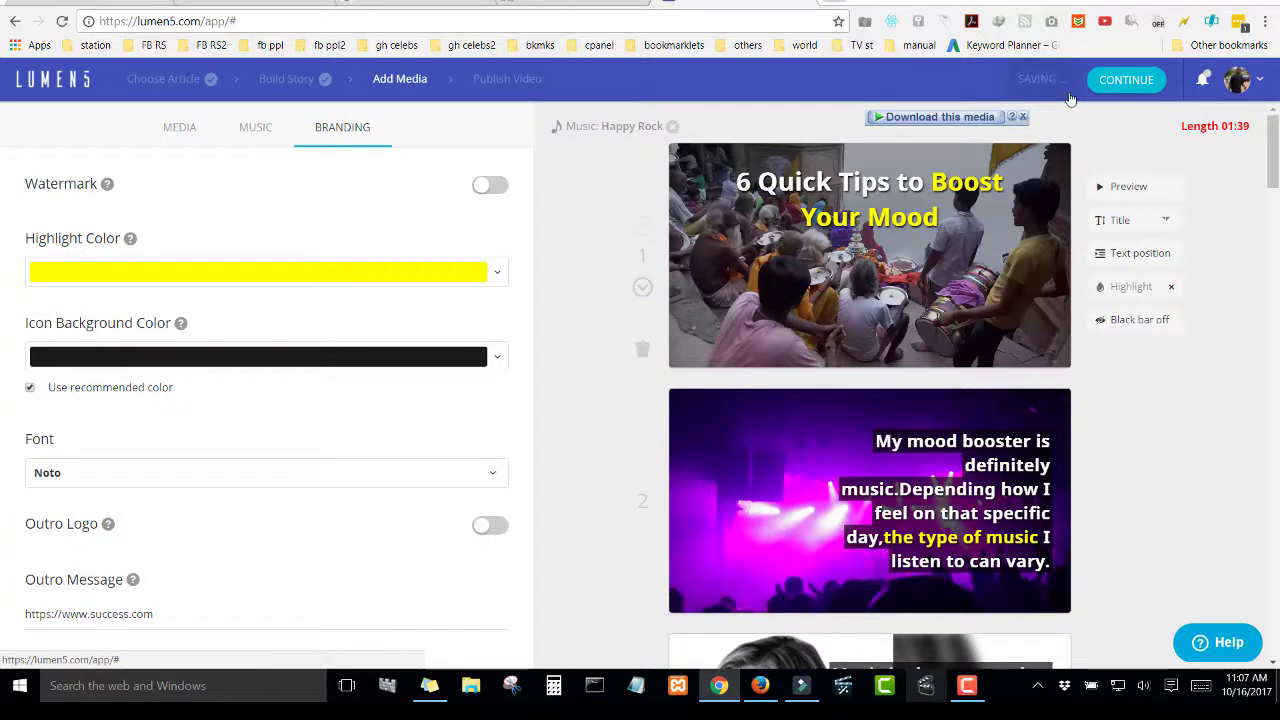
click(1124, 86)
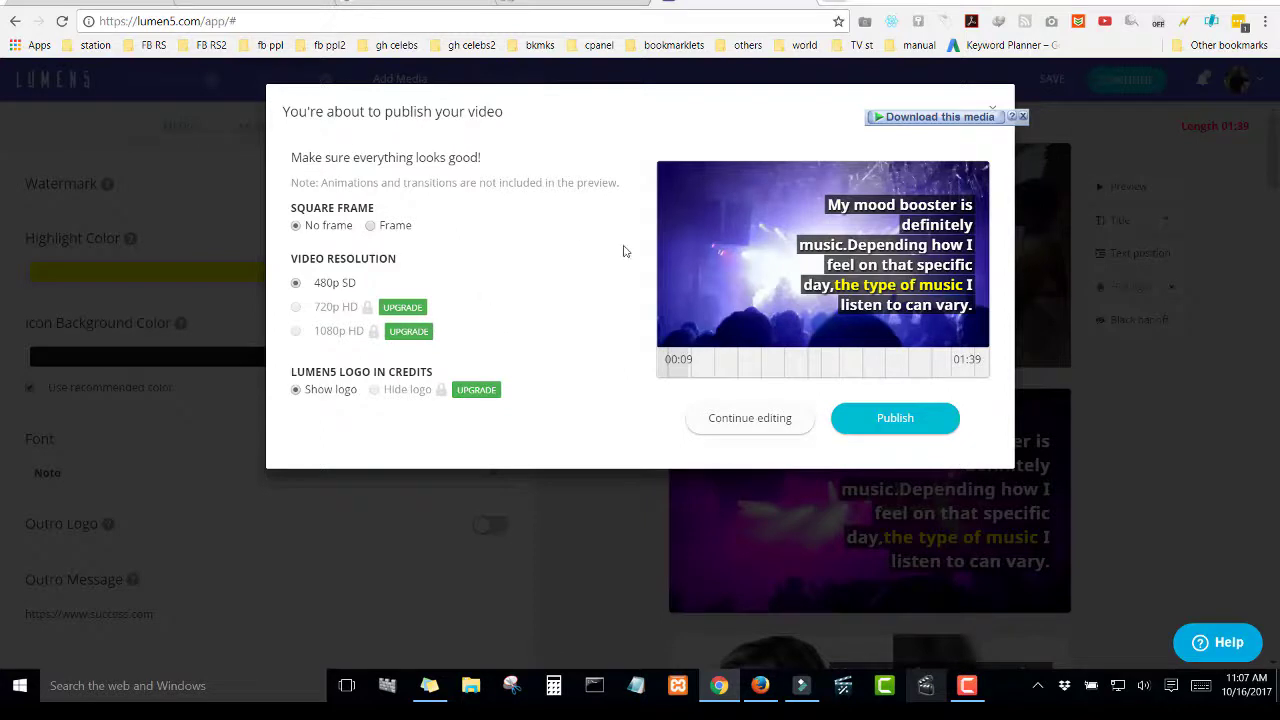
Step: Publish '6 Quick Tips to Boost Your Mood' at 480p SD
click(888, 424)
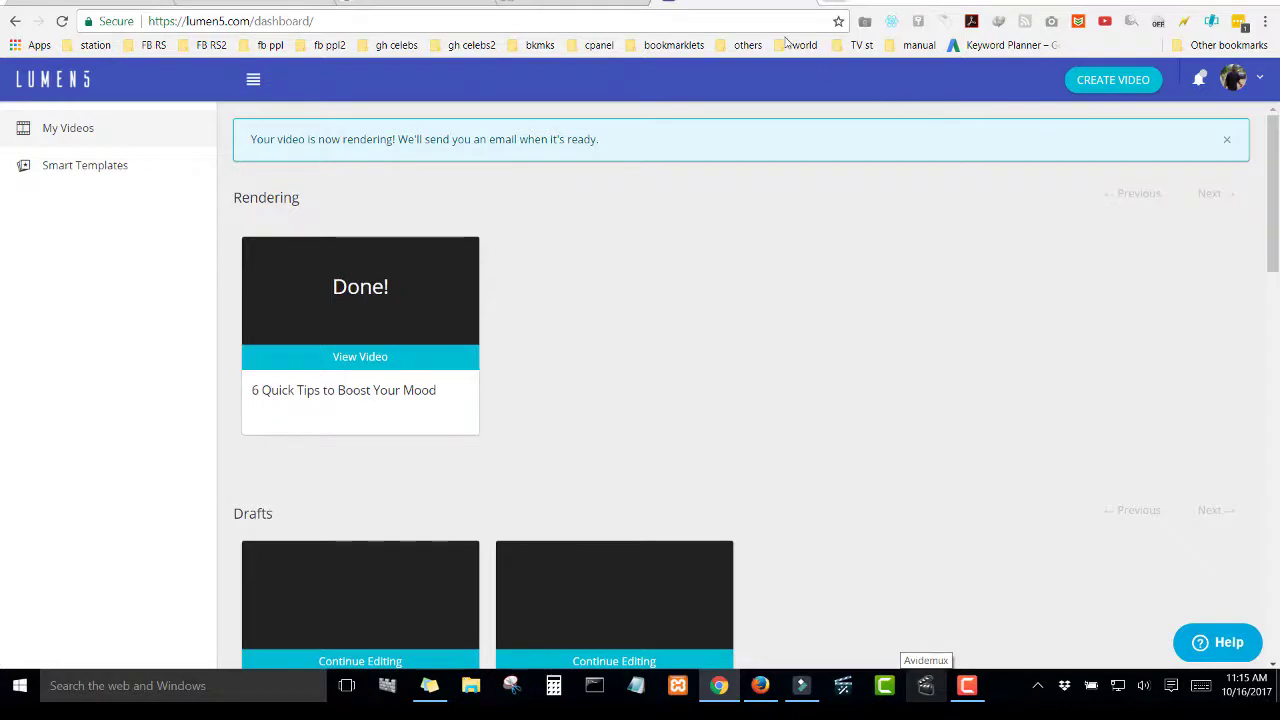
Step: Open the finished video's share page and pause its 1:42 preview
click(380, 365)
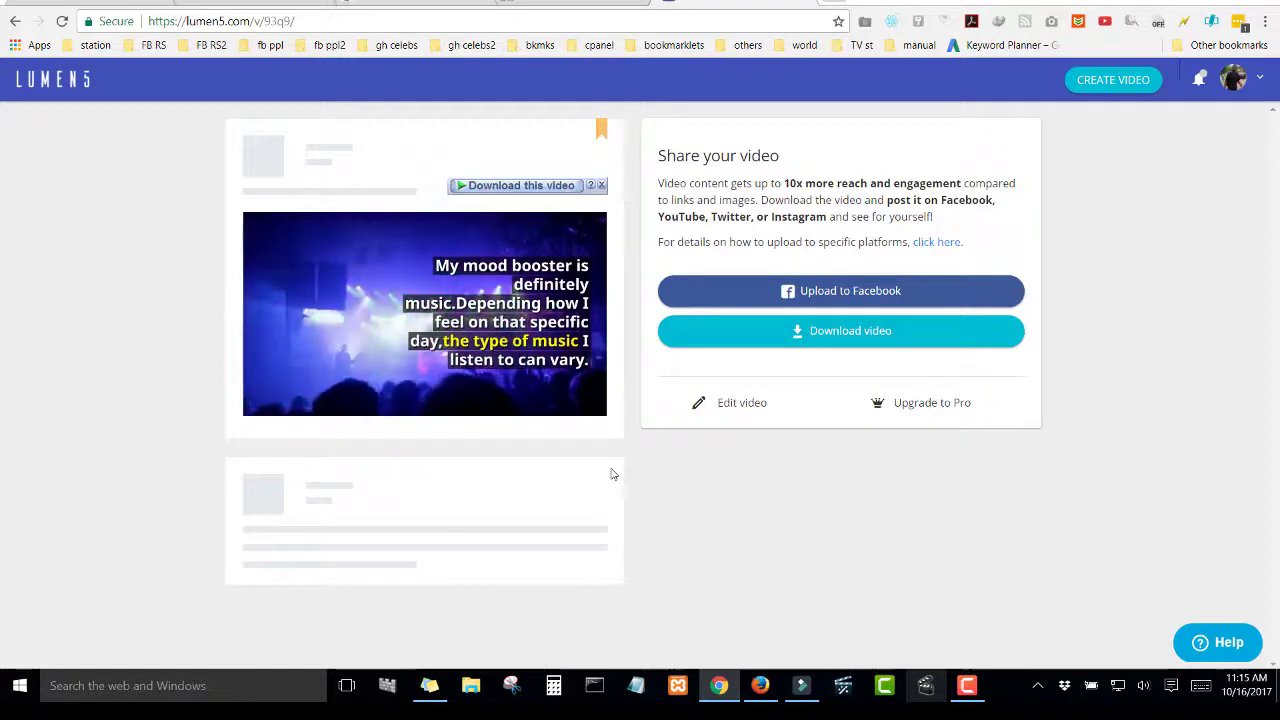
click(256, 402)
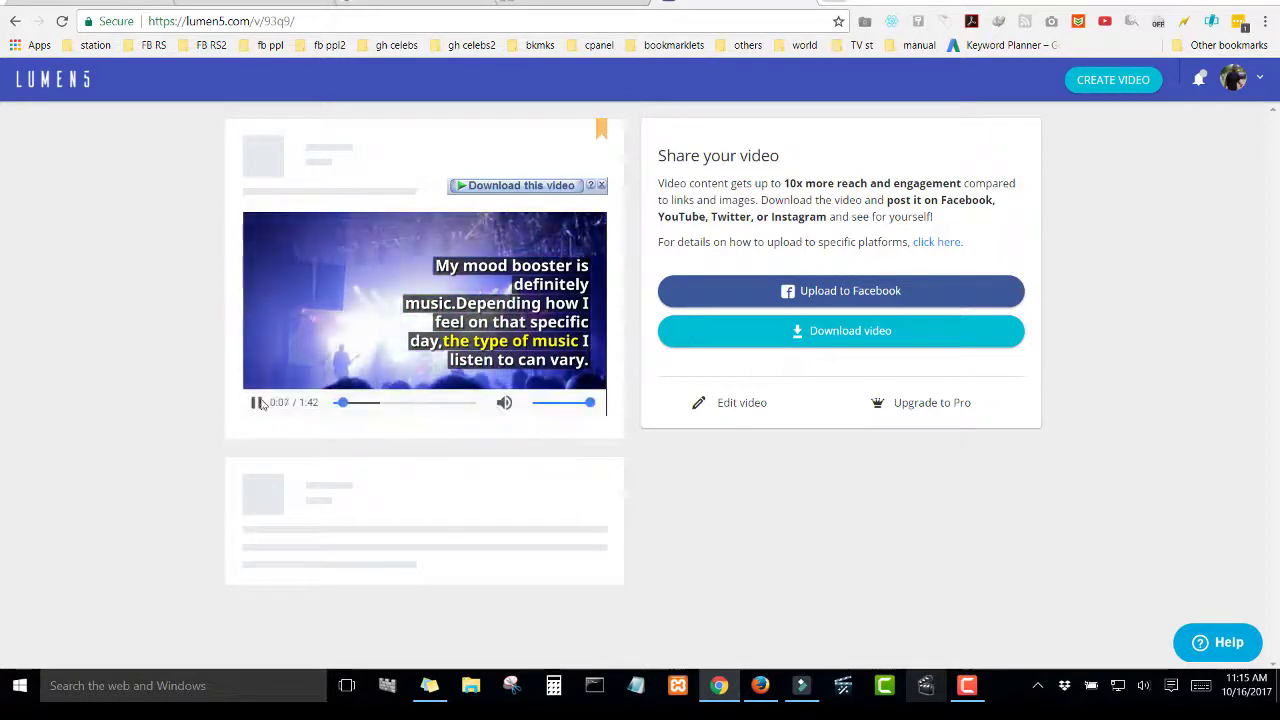